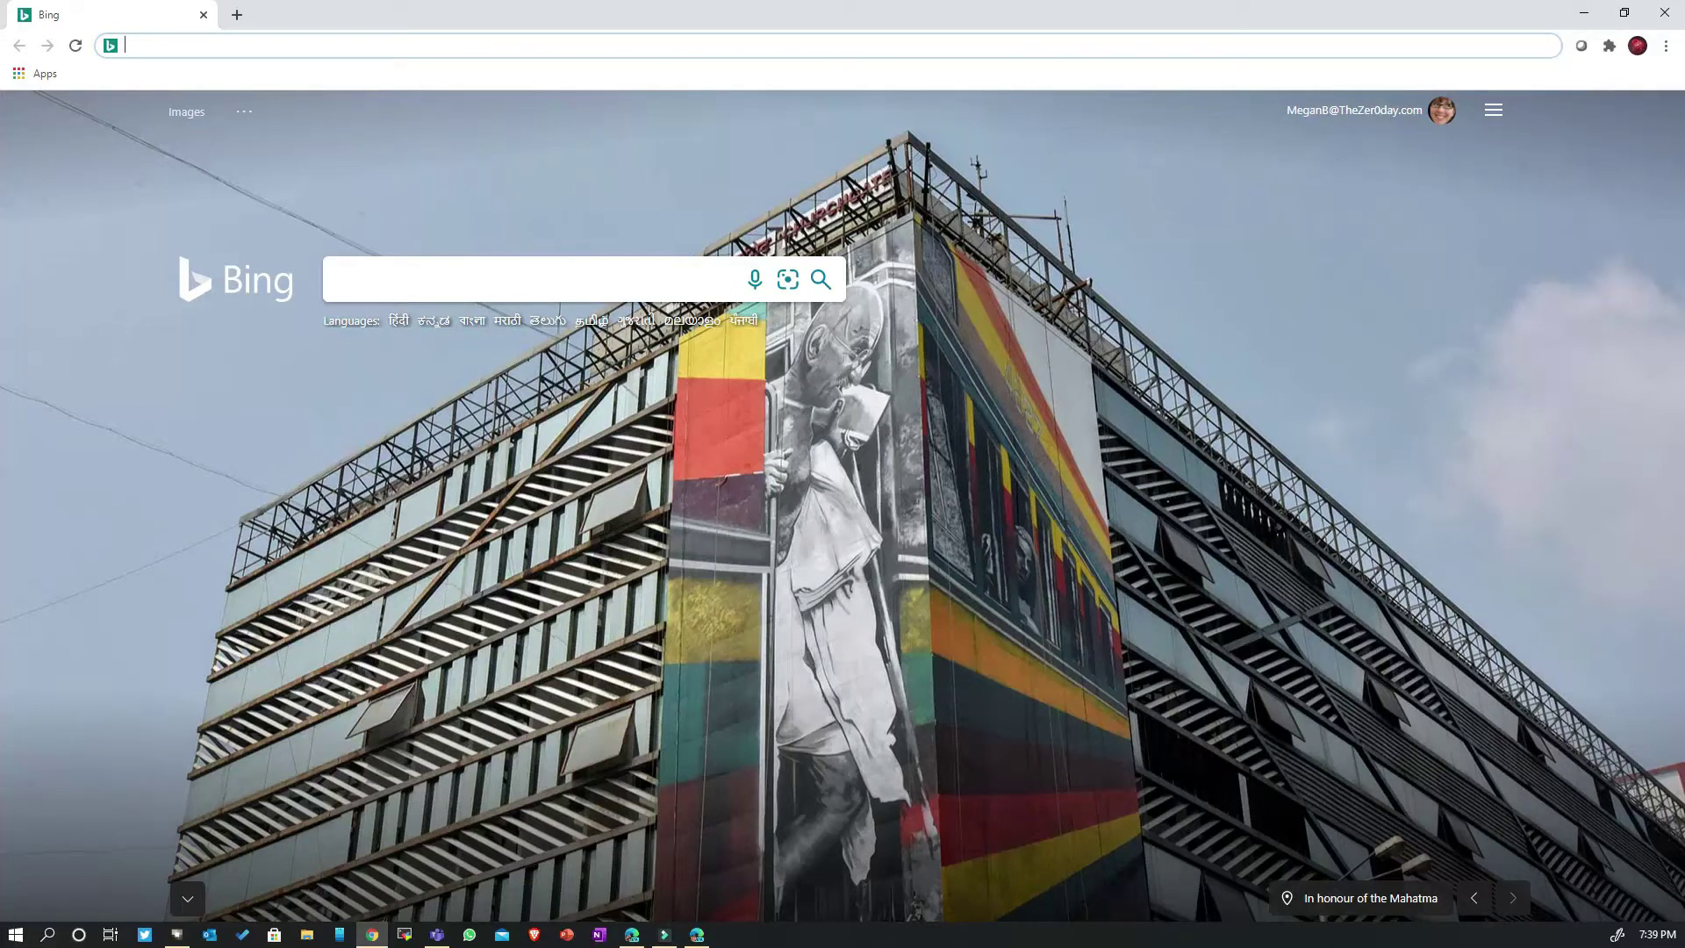
Go to protection.office.com and open the Standard protection profile in the threat management preset security policies for editing.
type("protection.office.com")
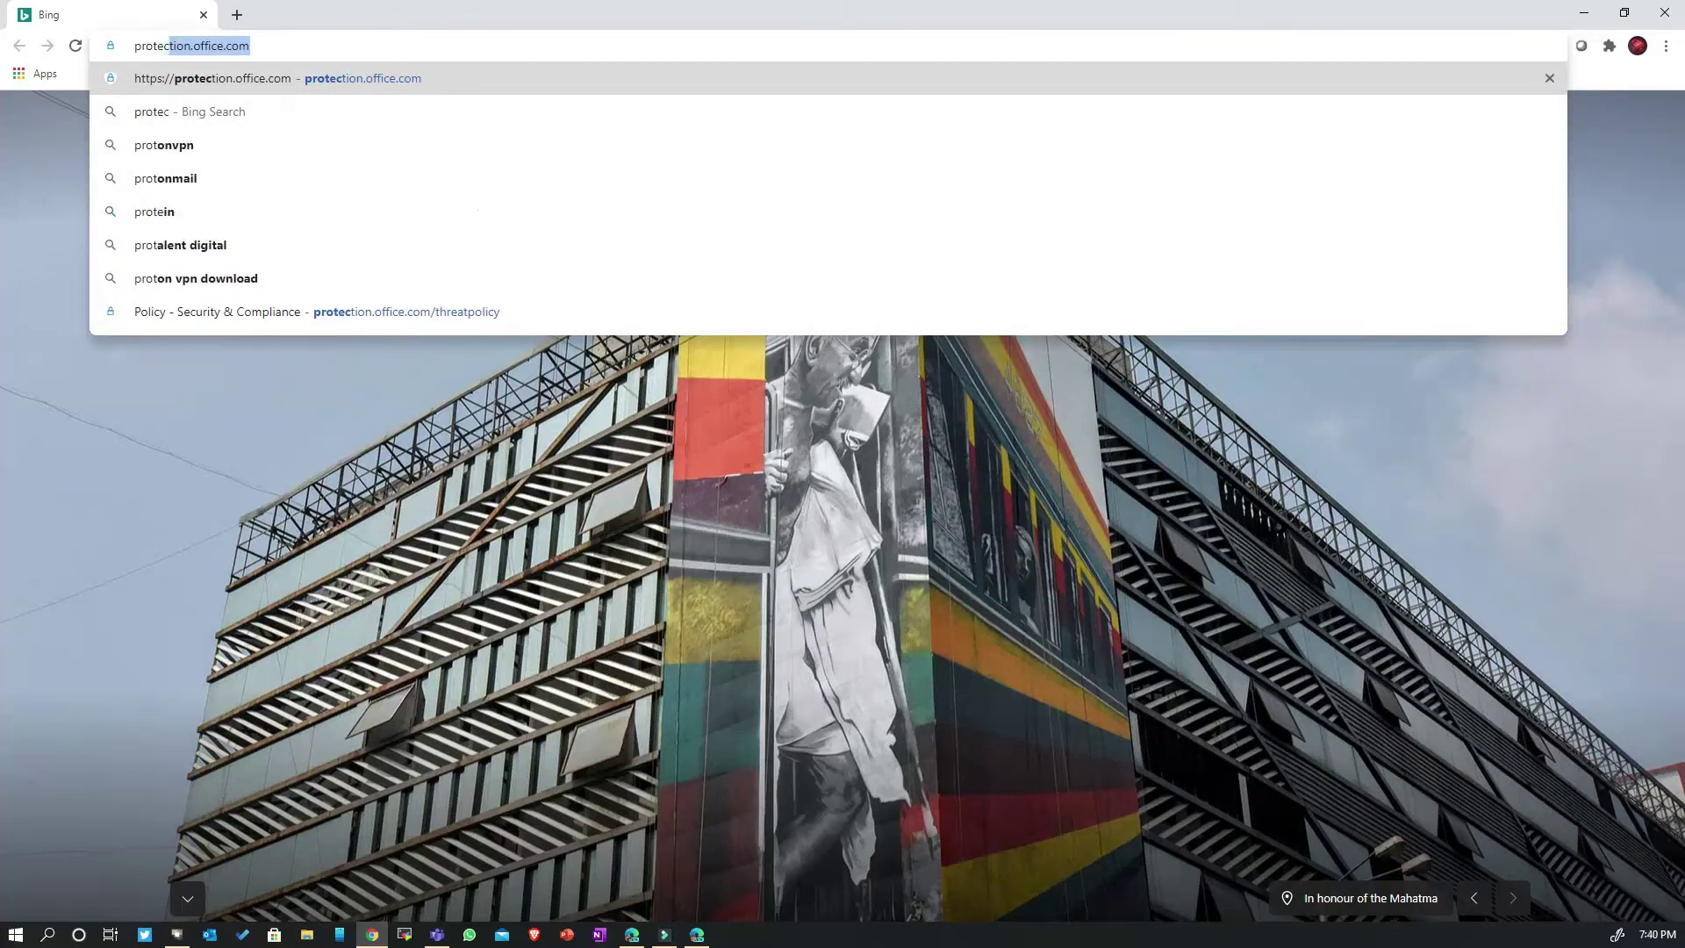
key("Return")
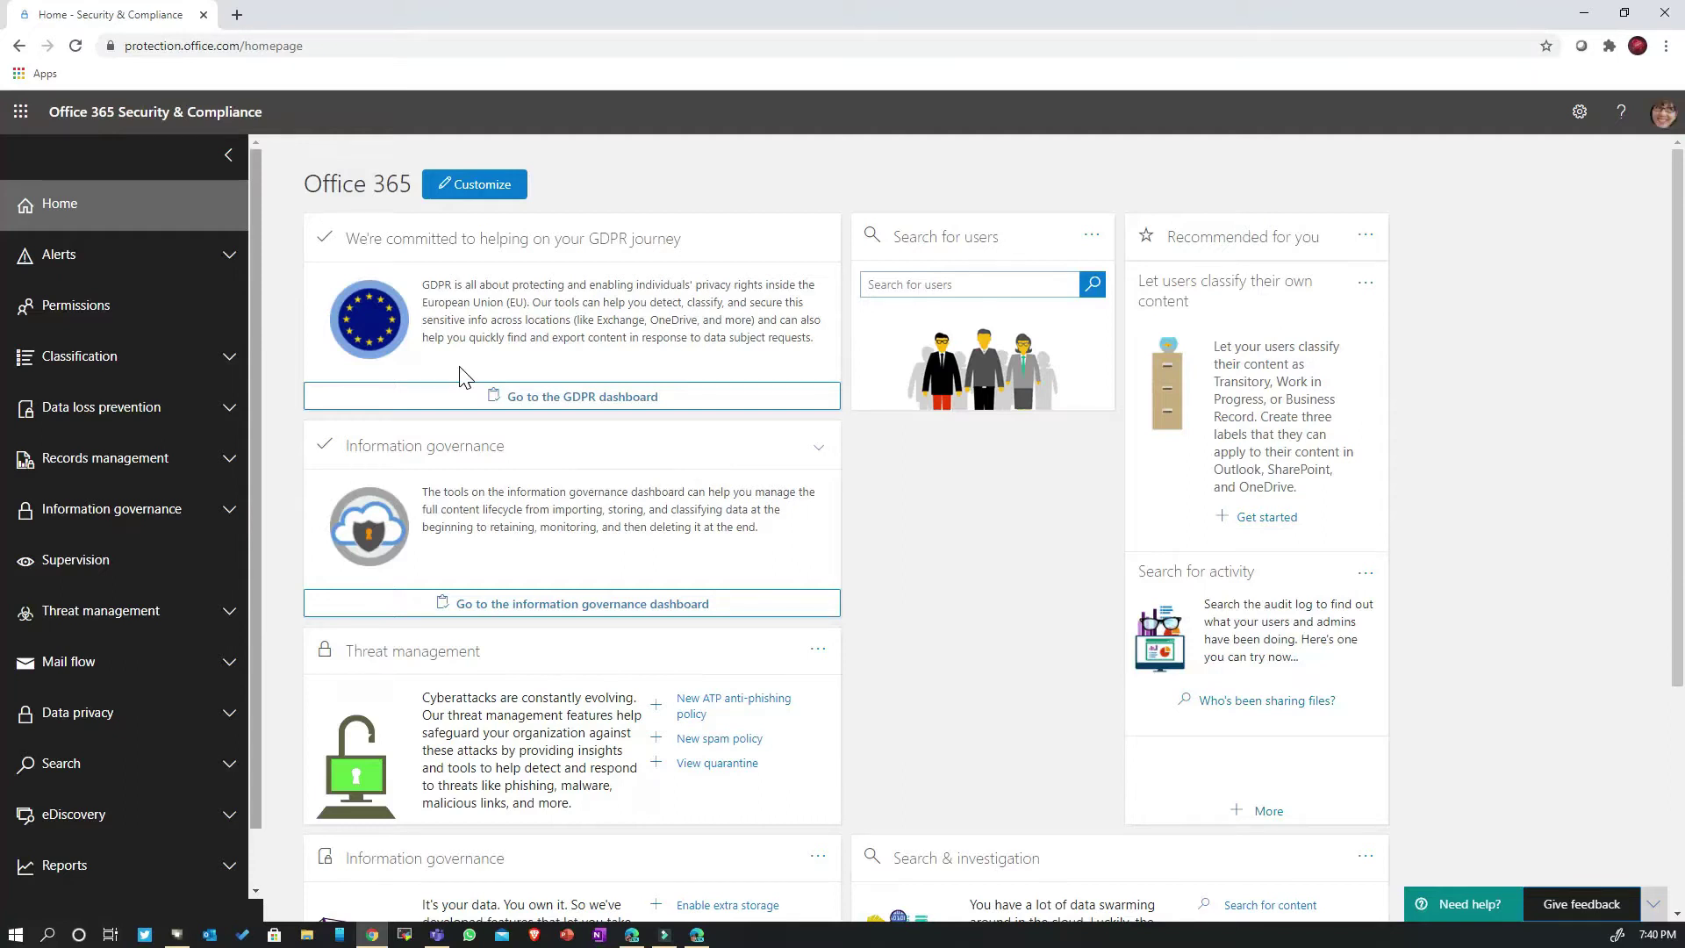
left_click(101, 611)
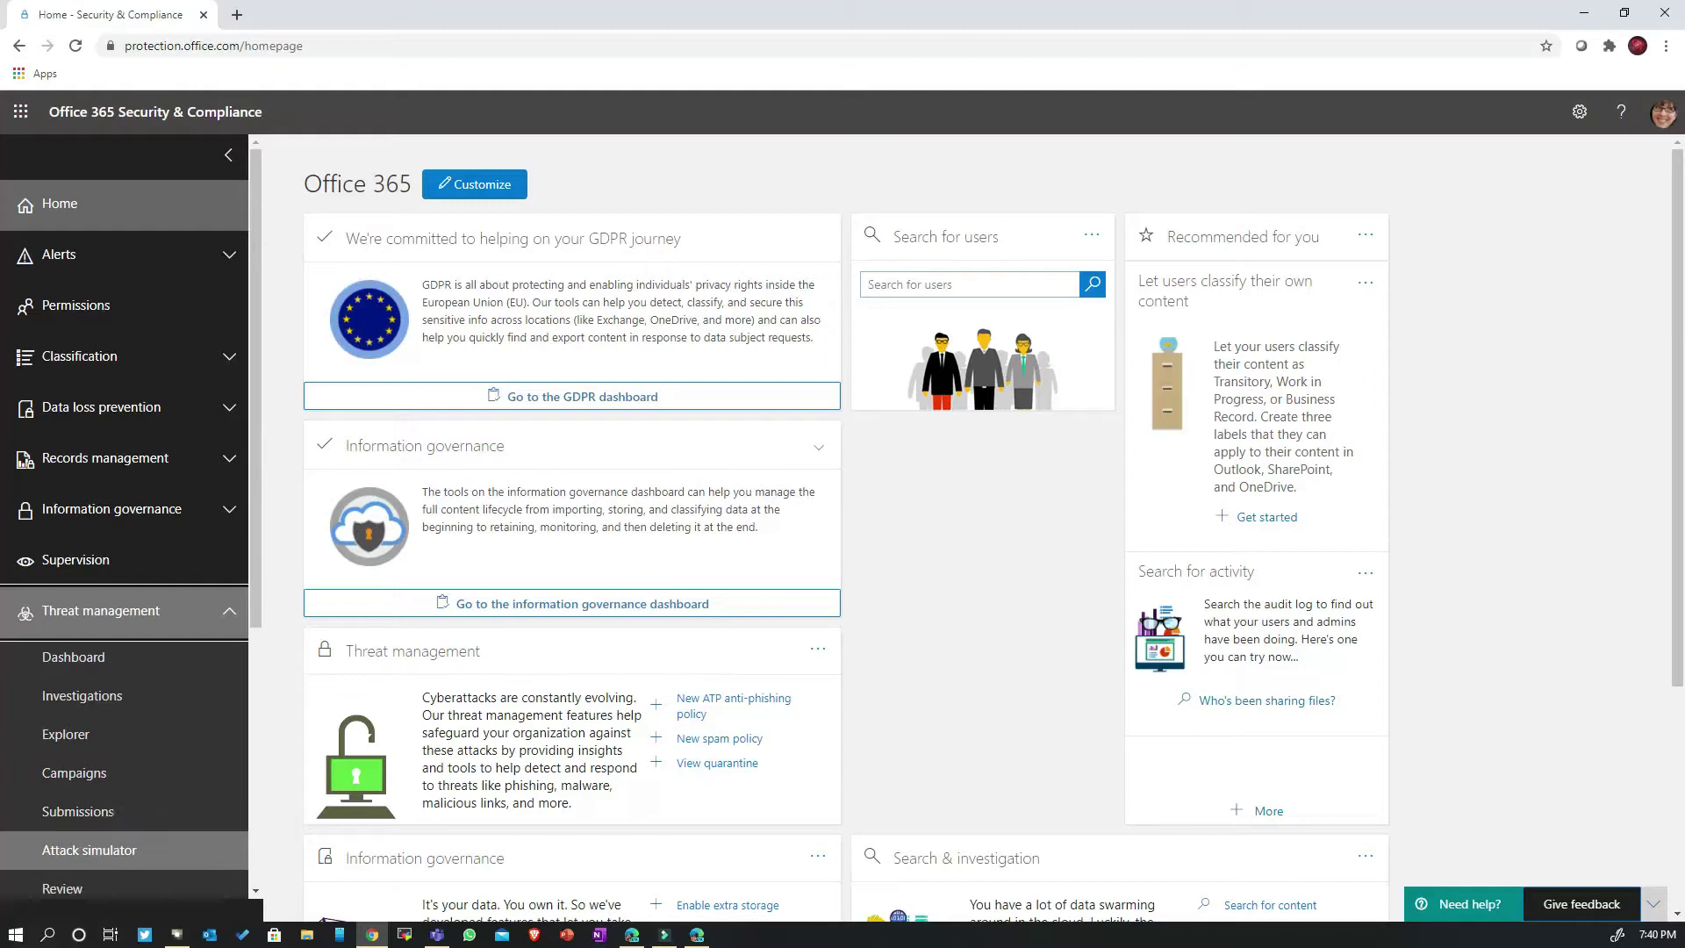
scroll(88, 849, "down", 2)
left_click(79, 771)
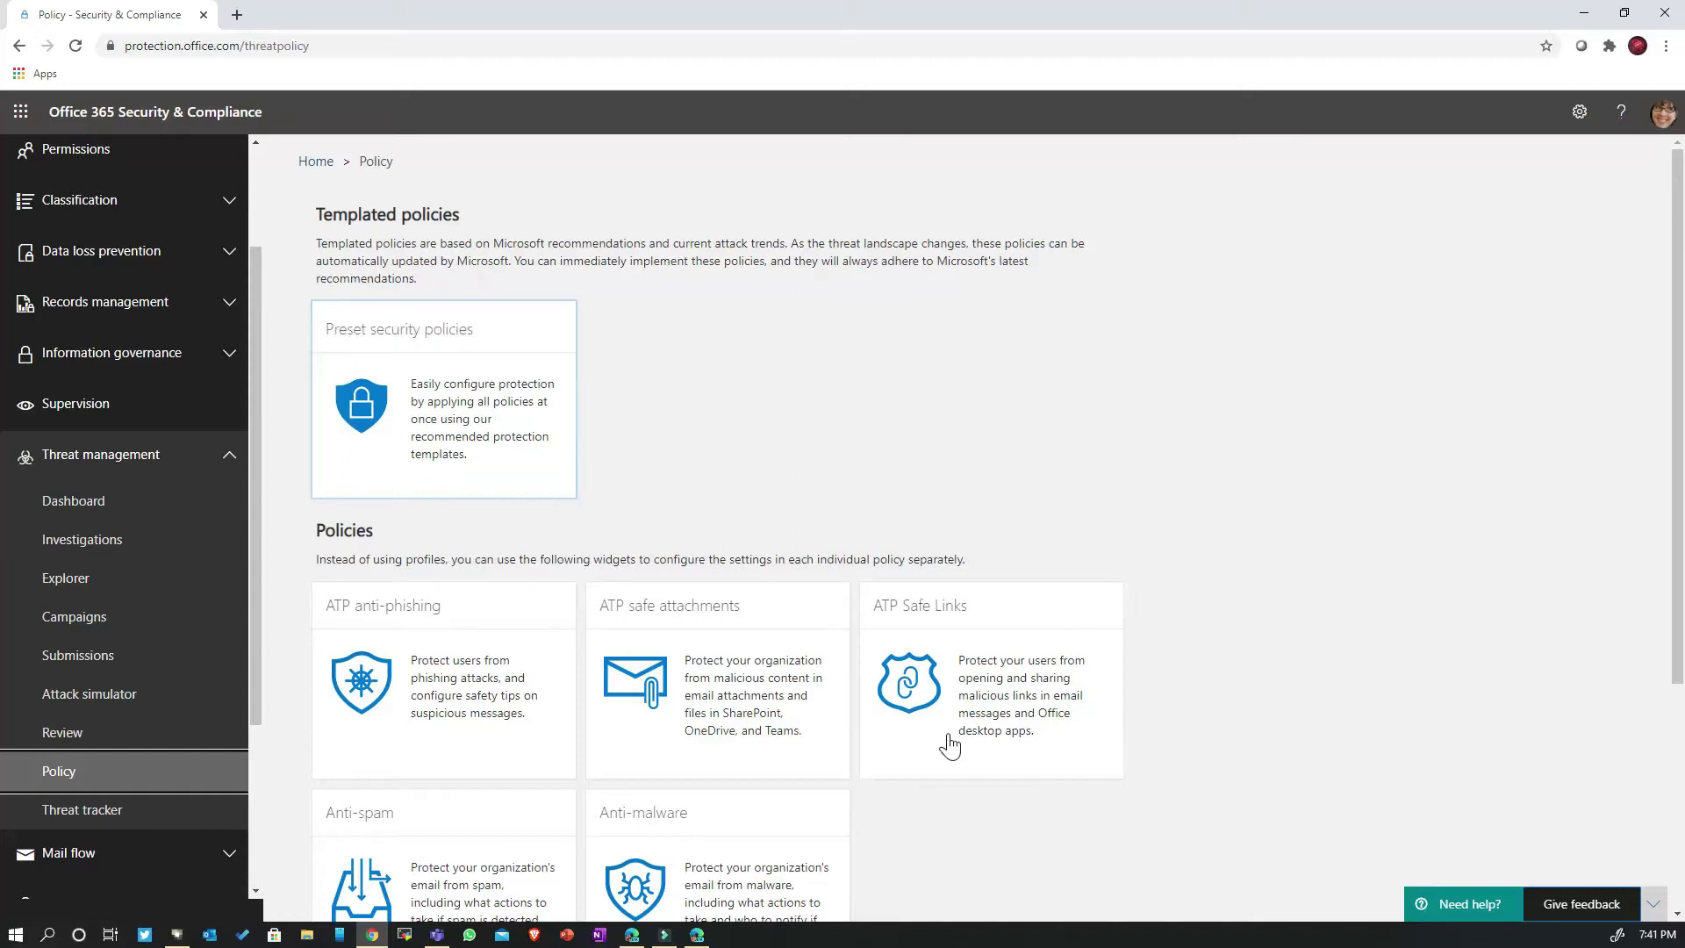
left_click(421, 382)
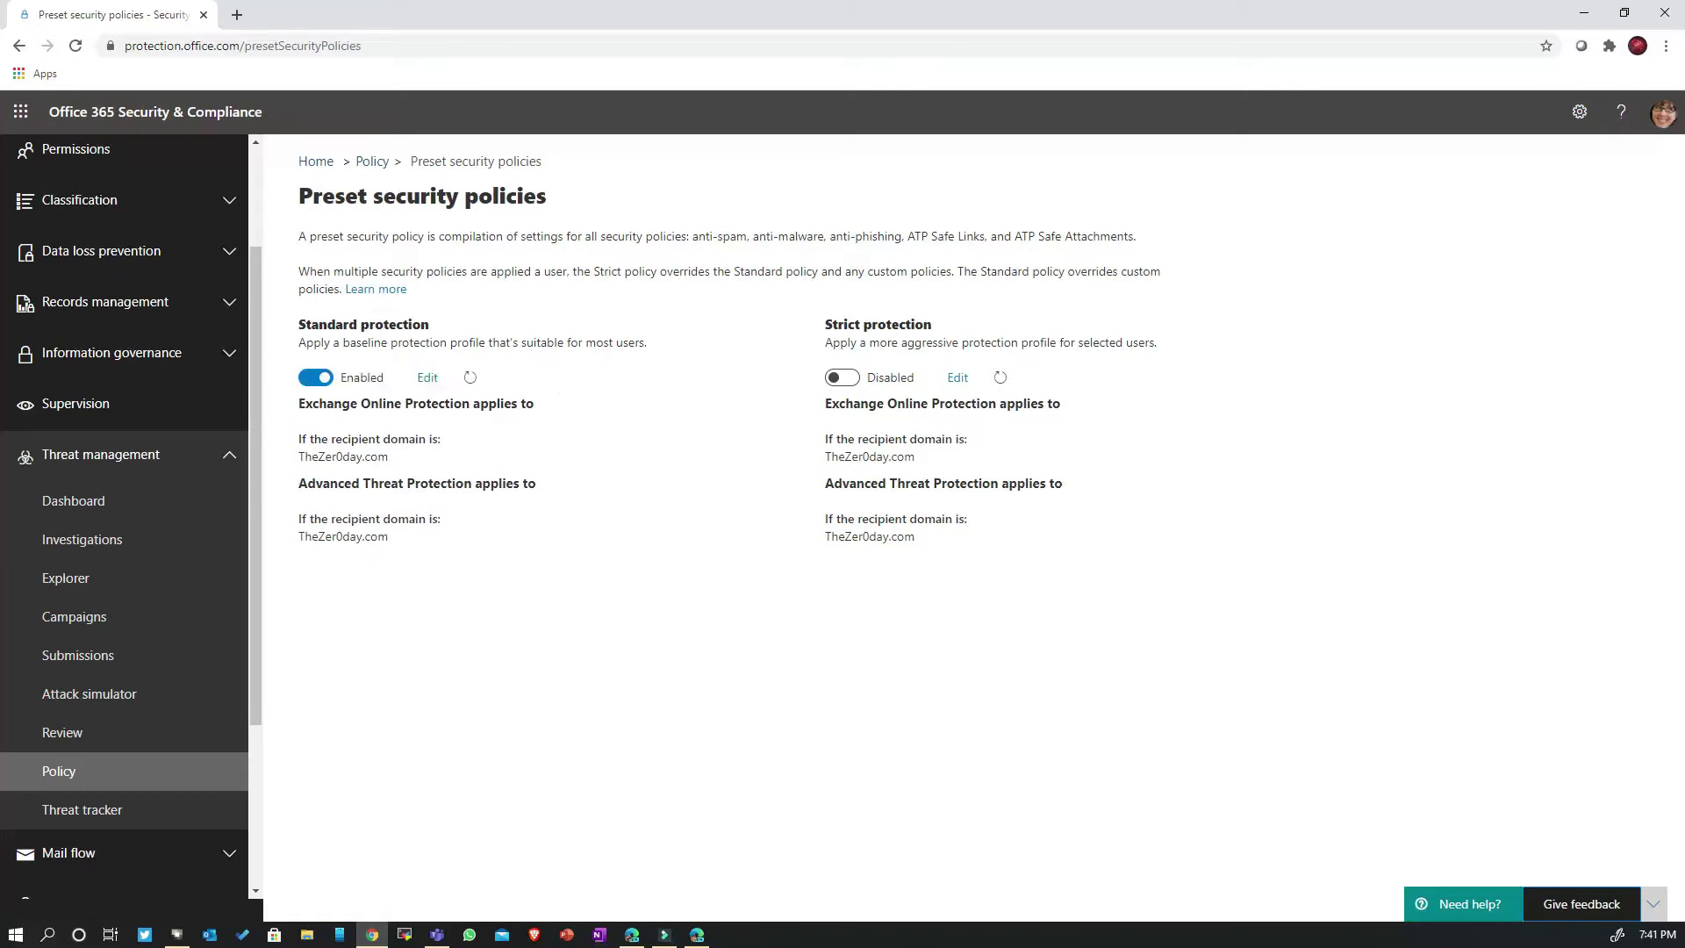
key("Return")
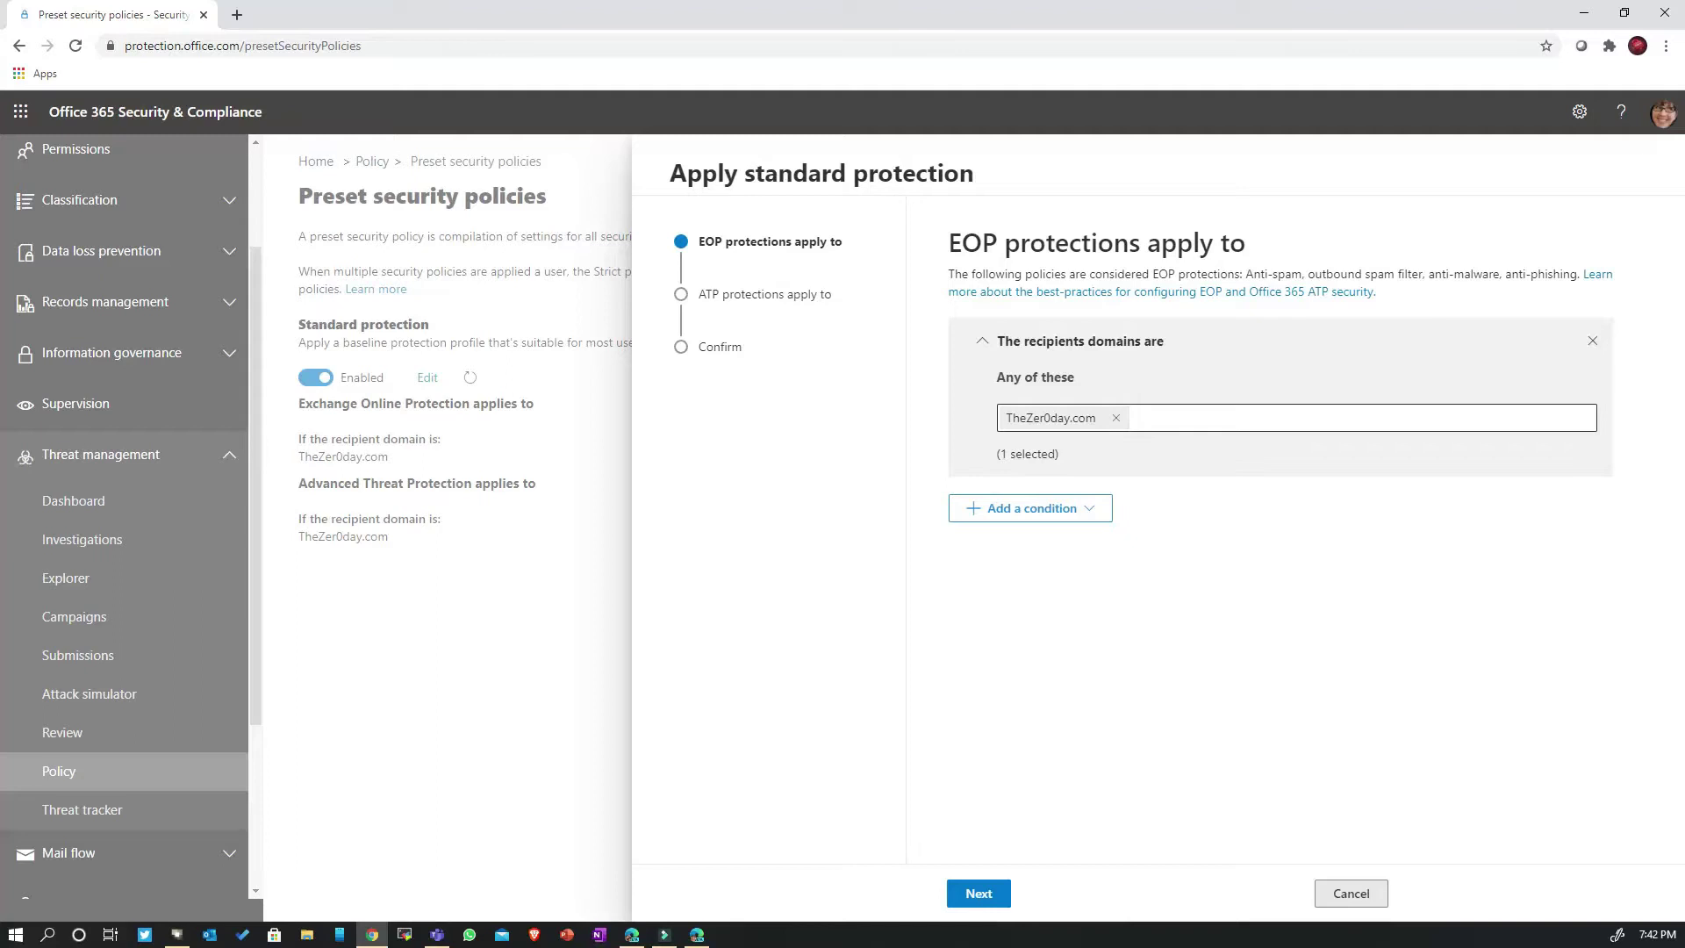
left_click(1155, 417)
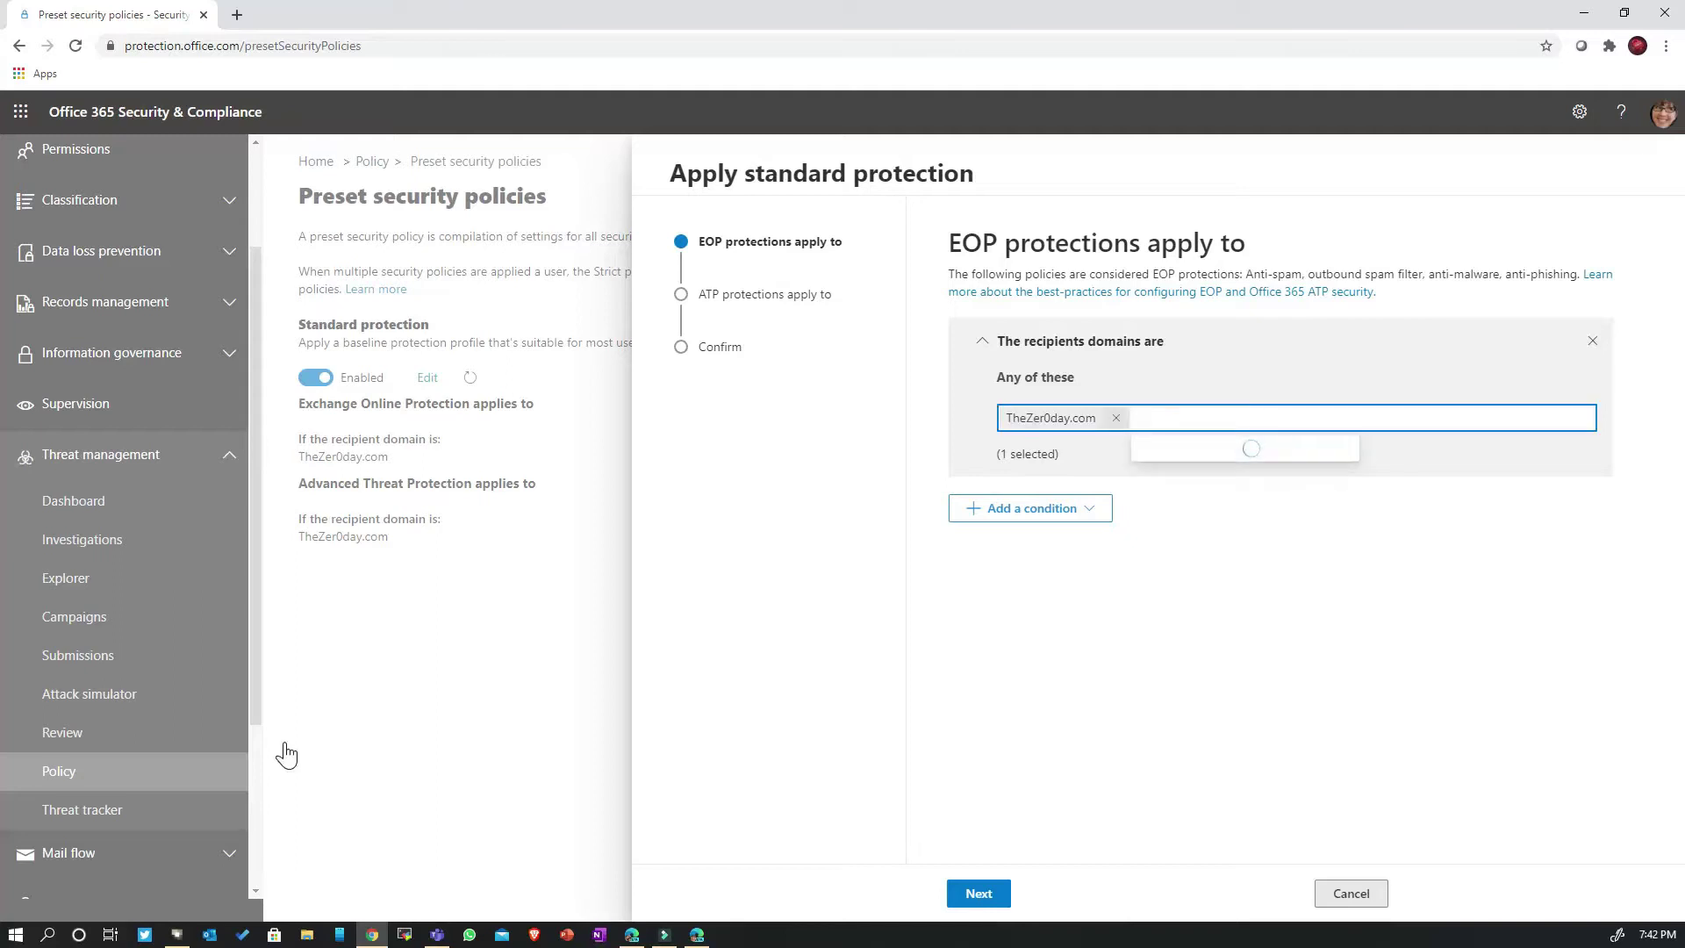
left_click(1031, 508)
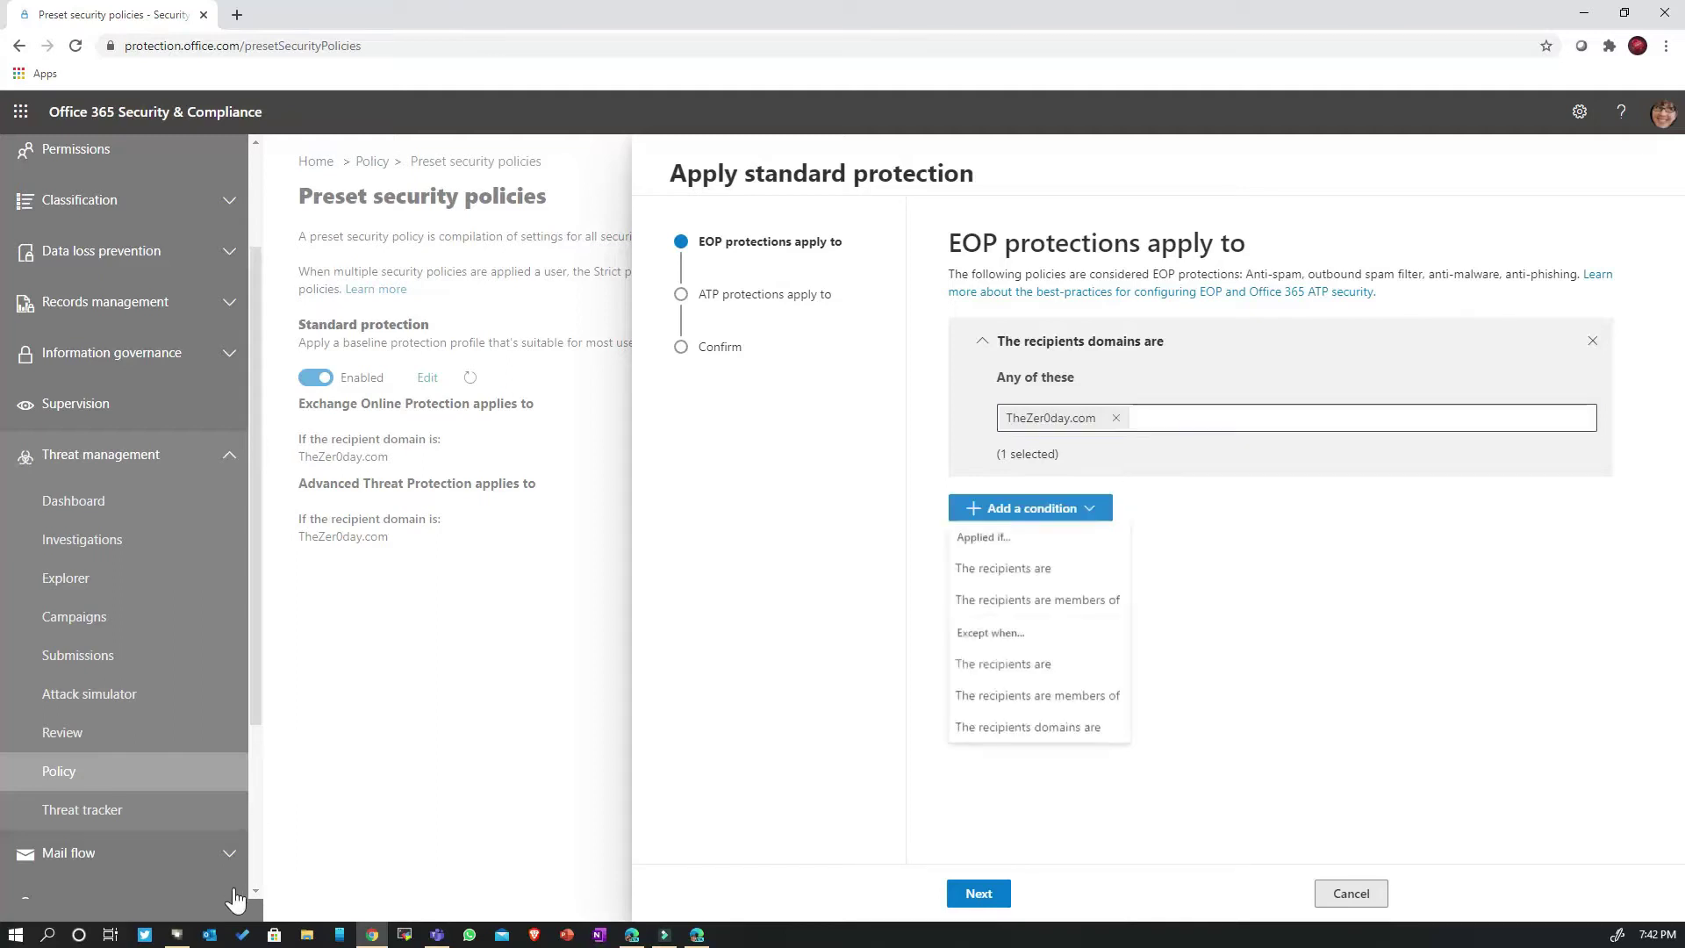
key("Down")
key("Down")
key("Down")
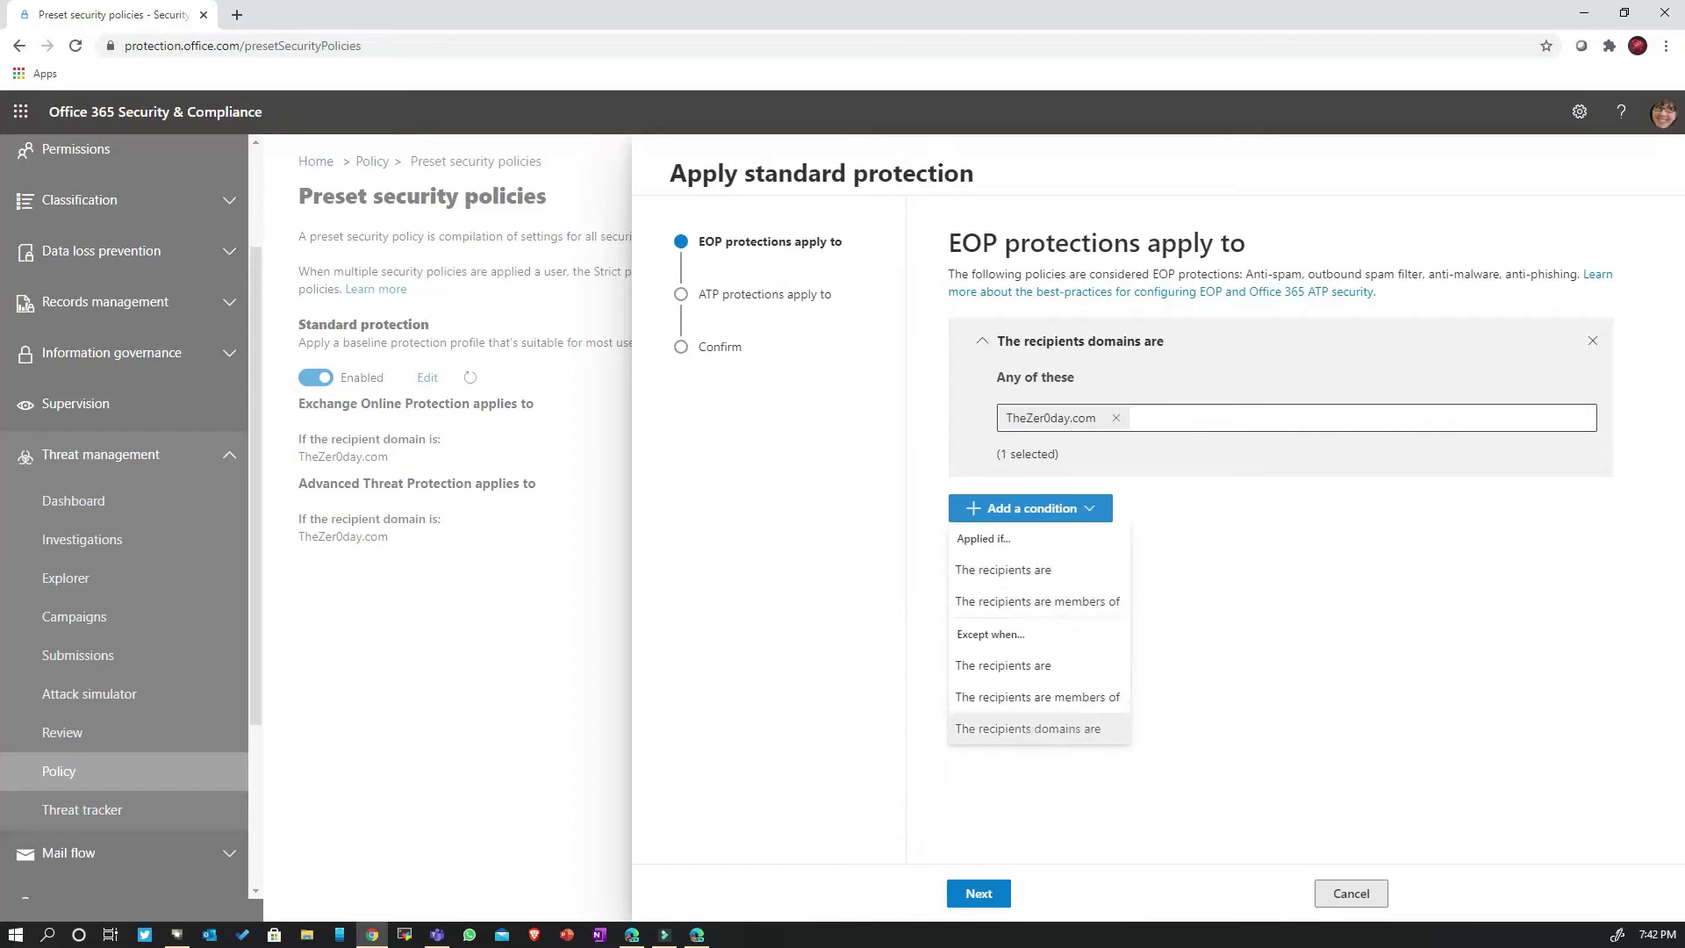
key("Down")
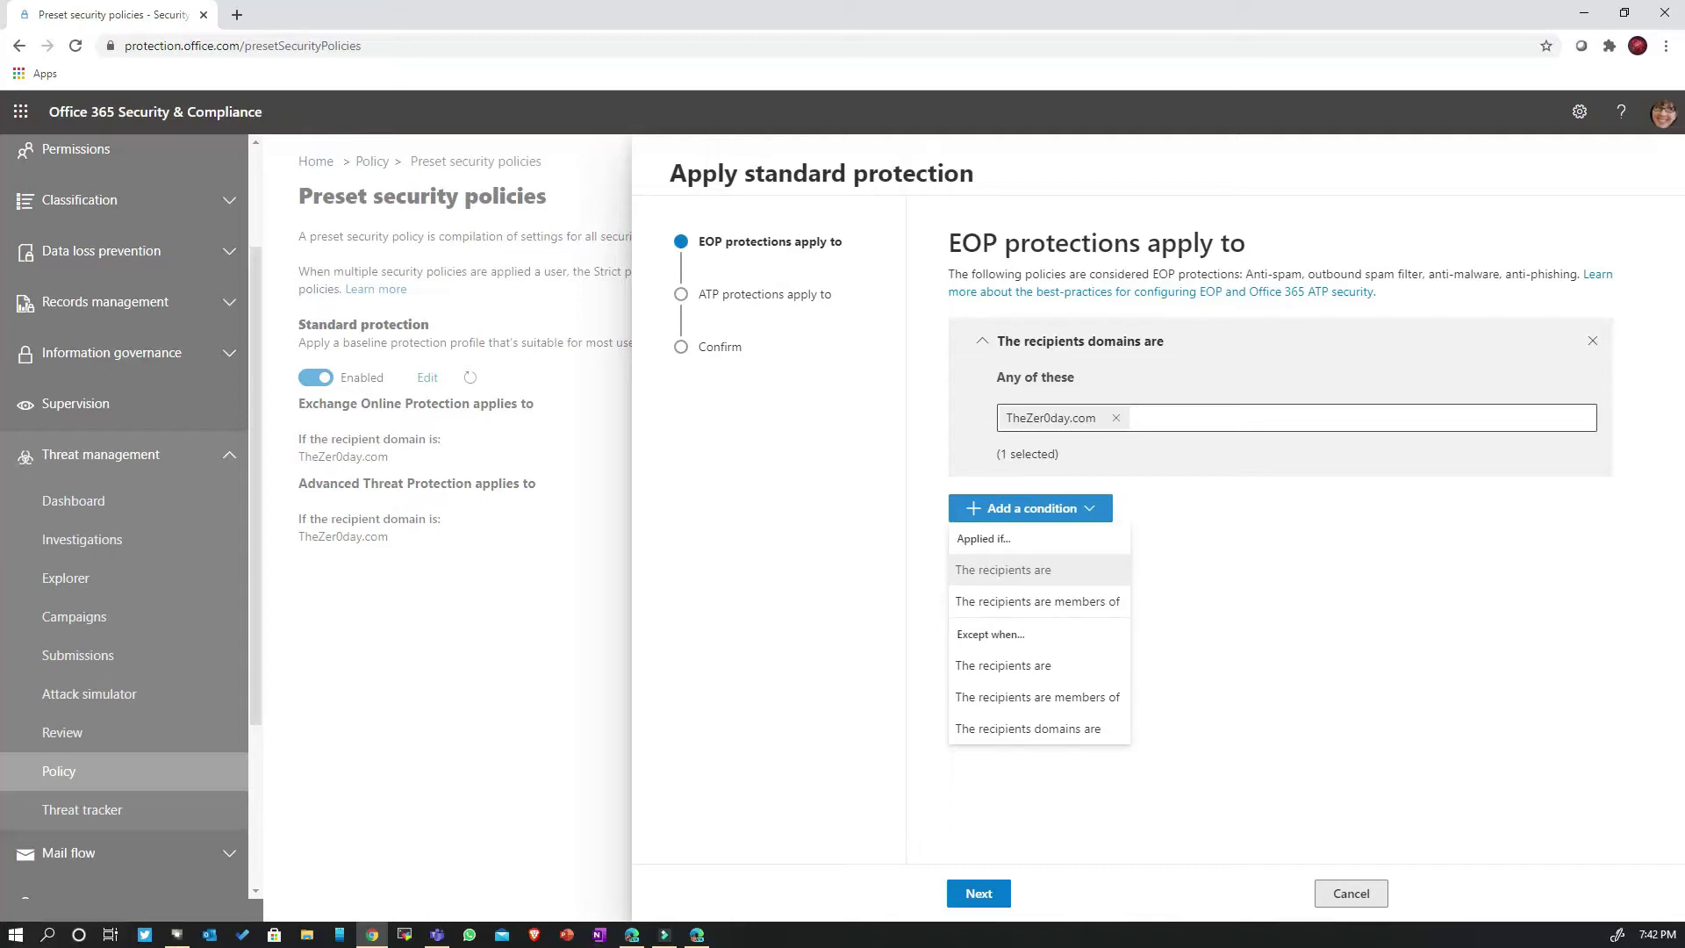
key("Down")
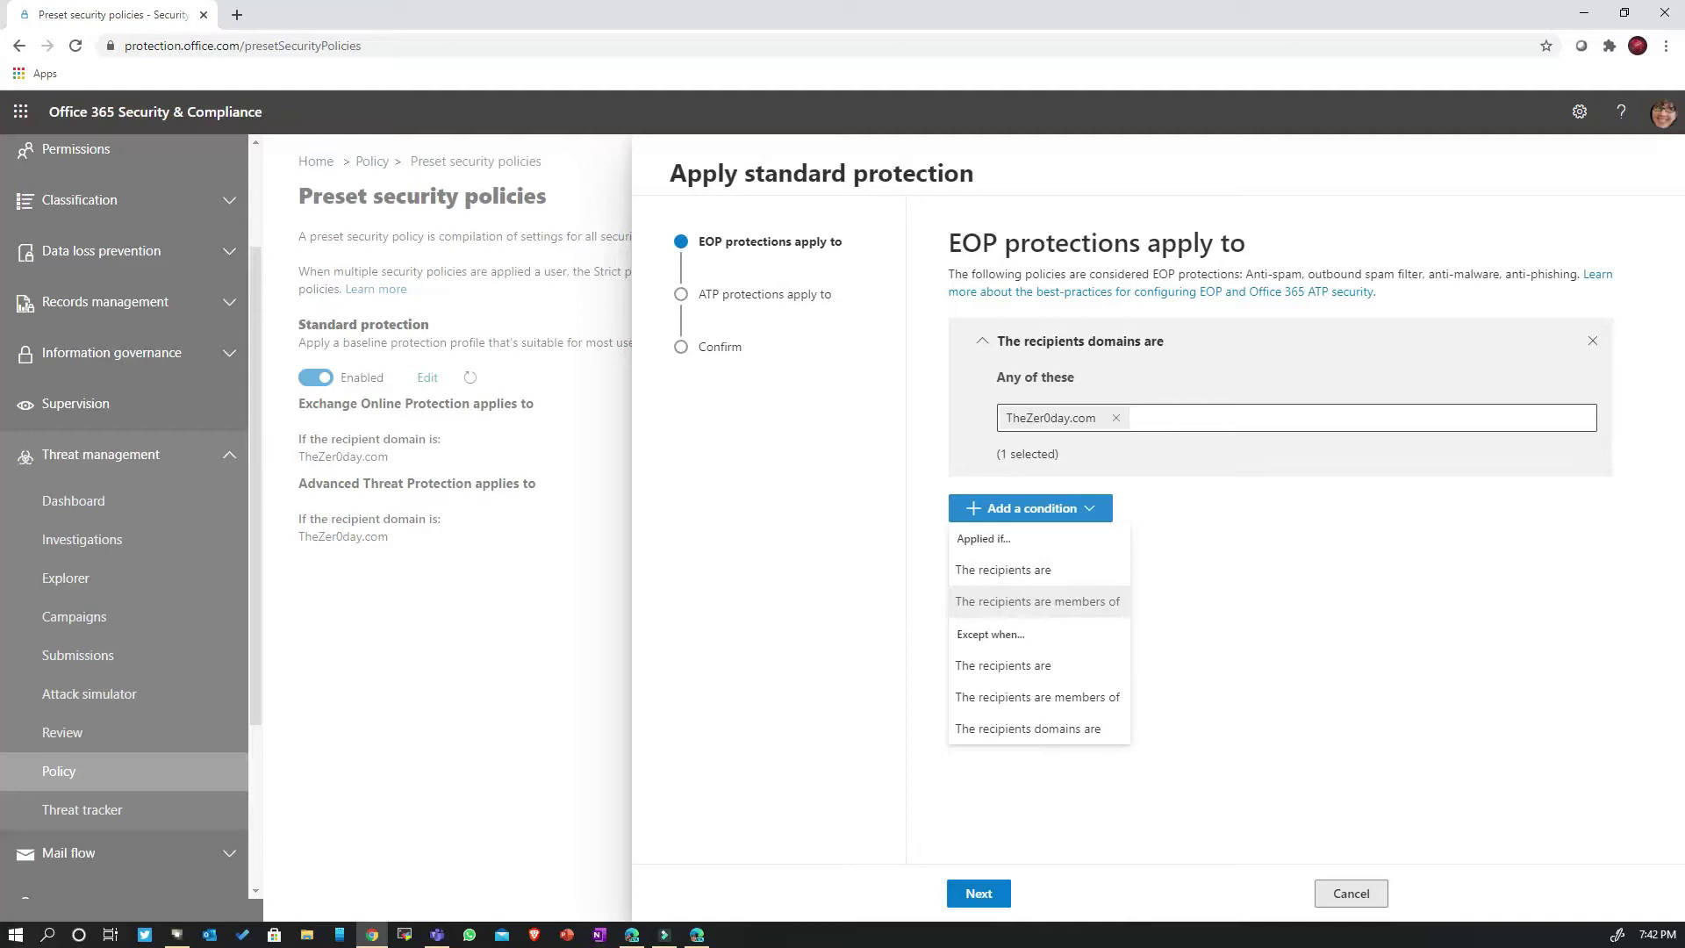
key("Return")
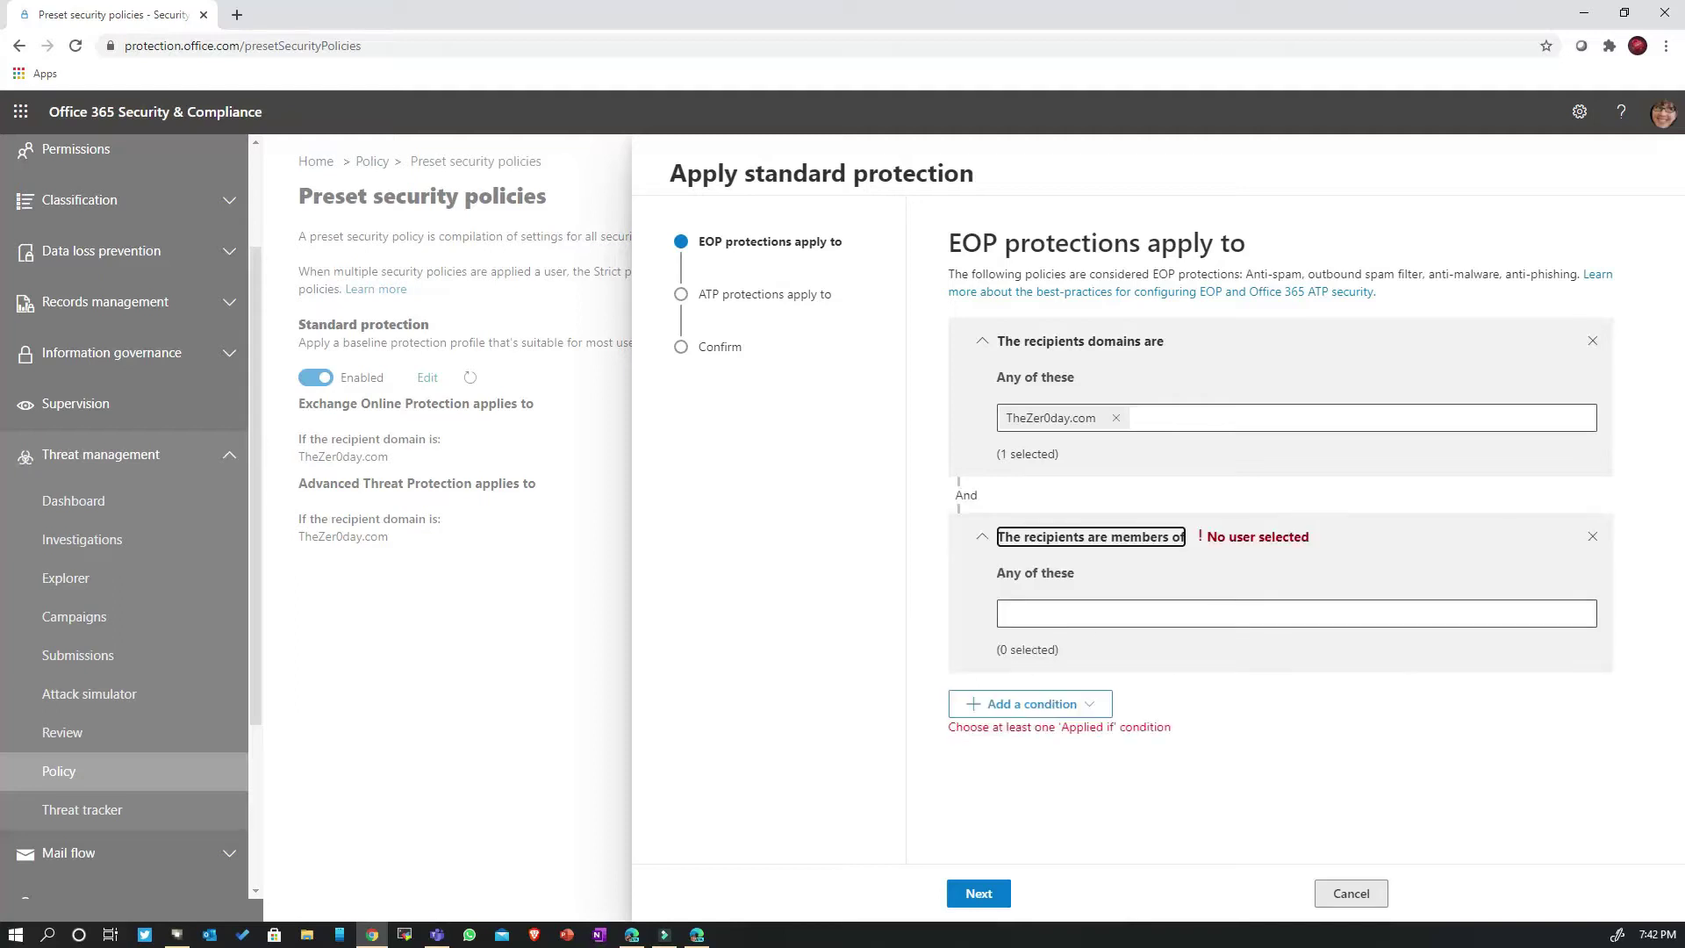
key("Tab")
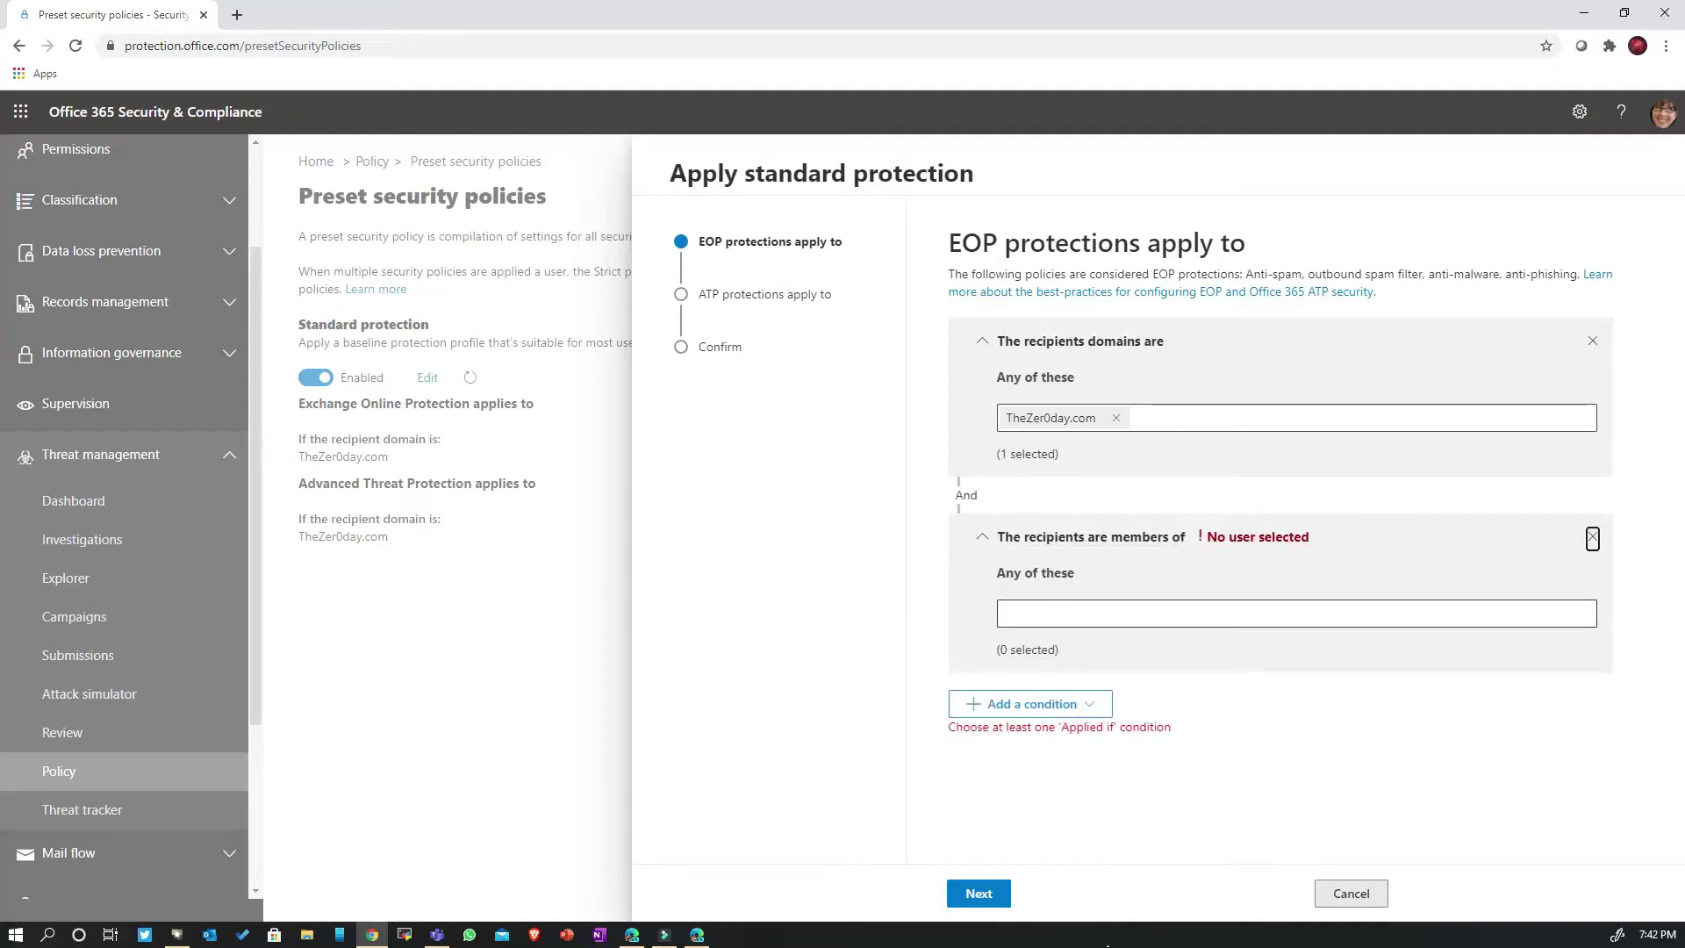
key("Return")
Clear the recipient domain of the EOP protections and select TheZer0day.com again.
key("BackSpace")
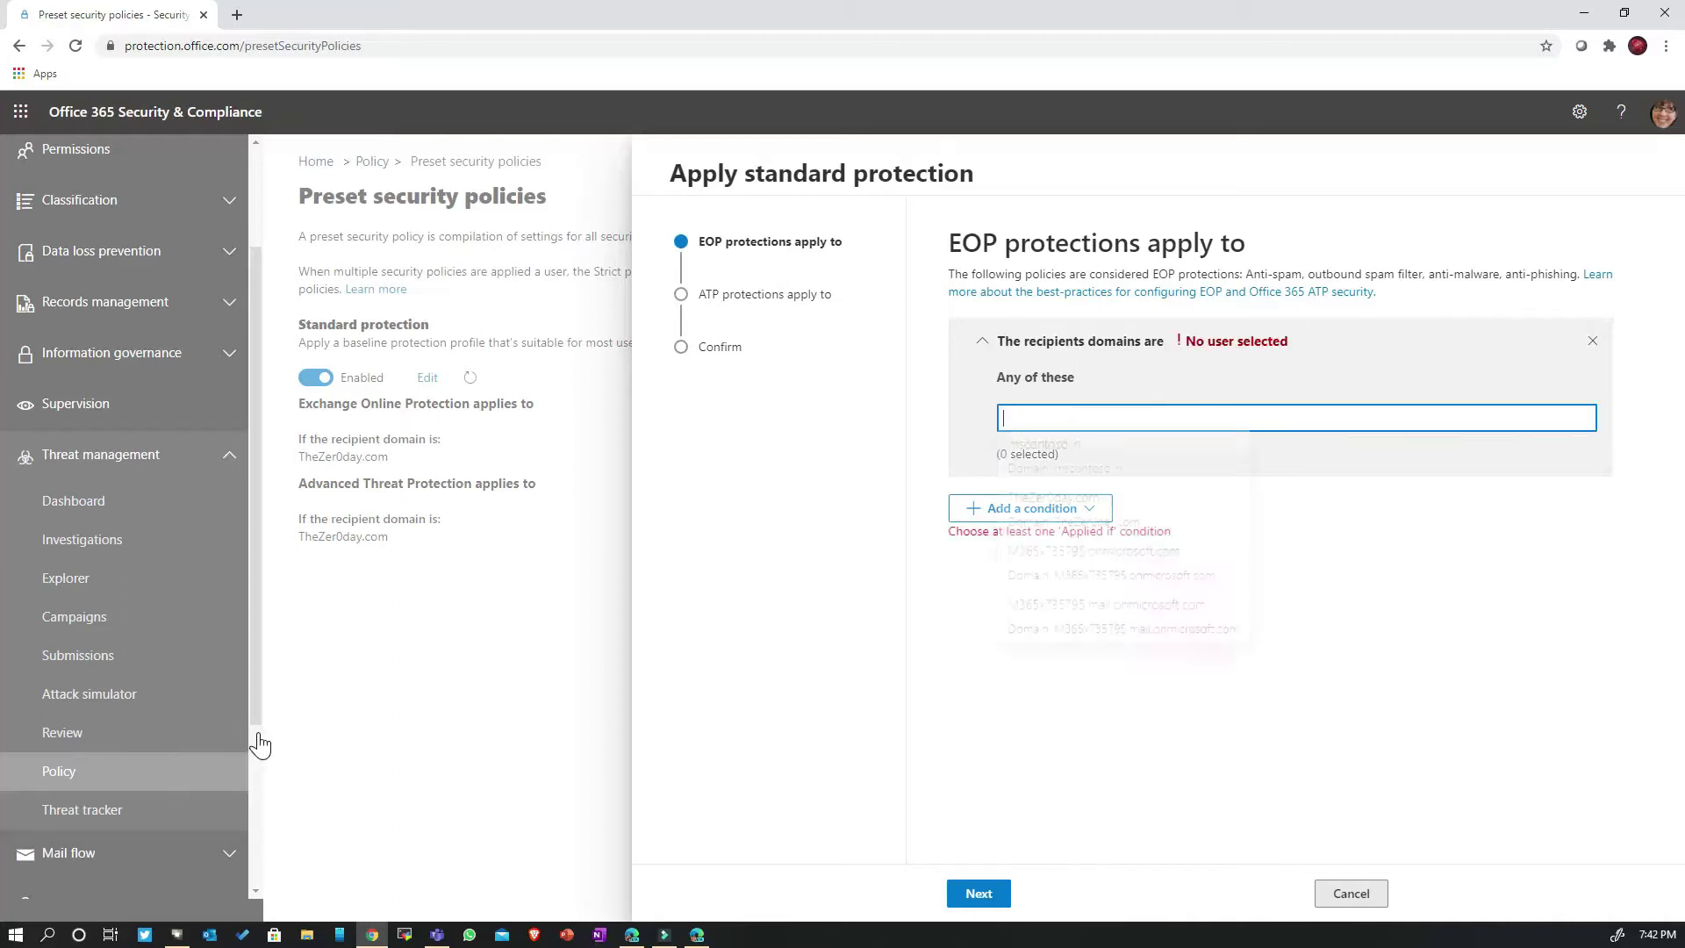
key("Down")
key("Down")
key("Return")
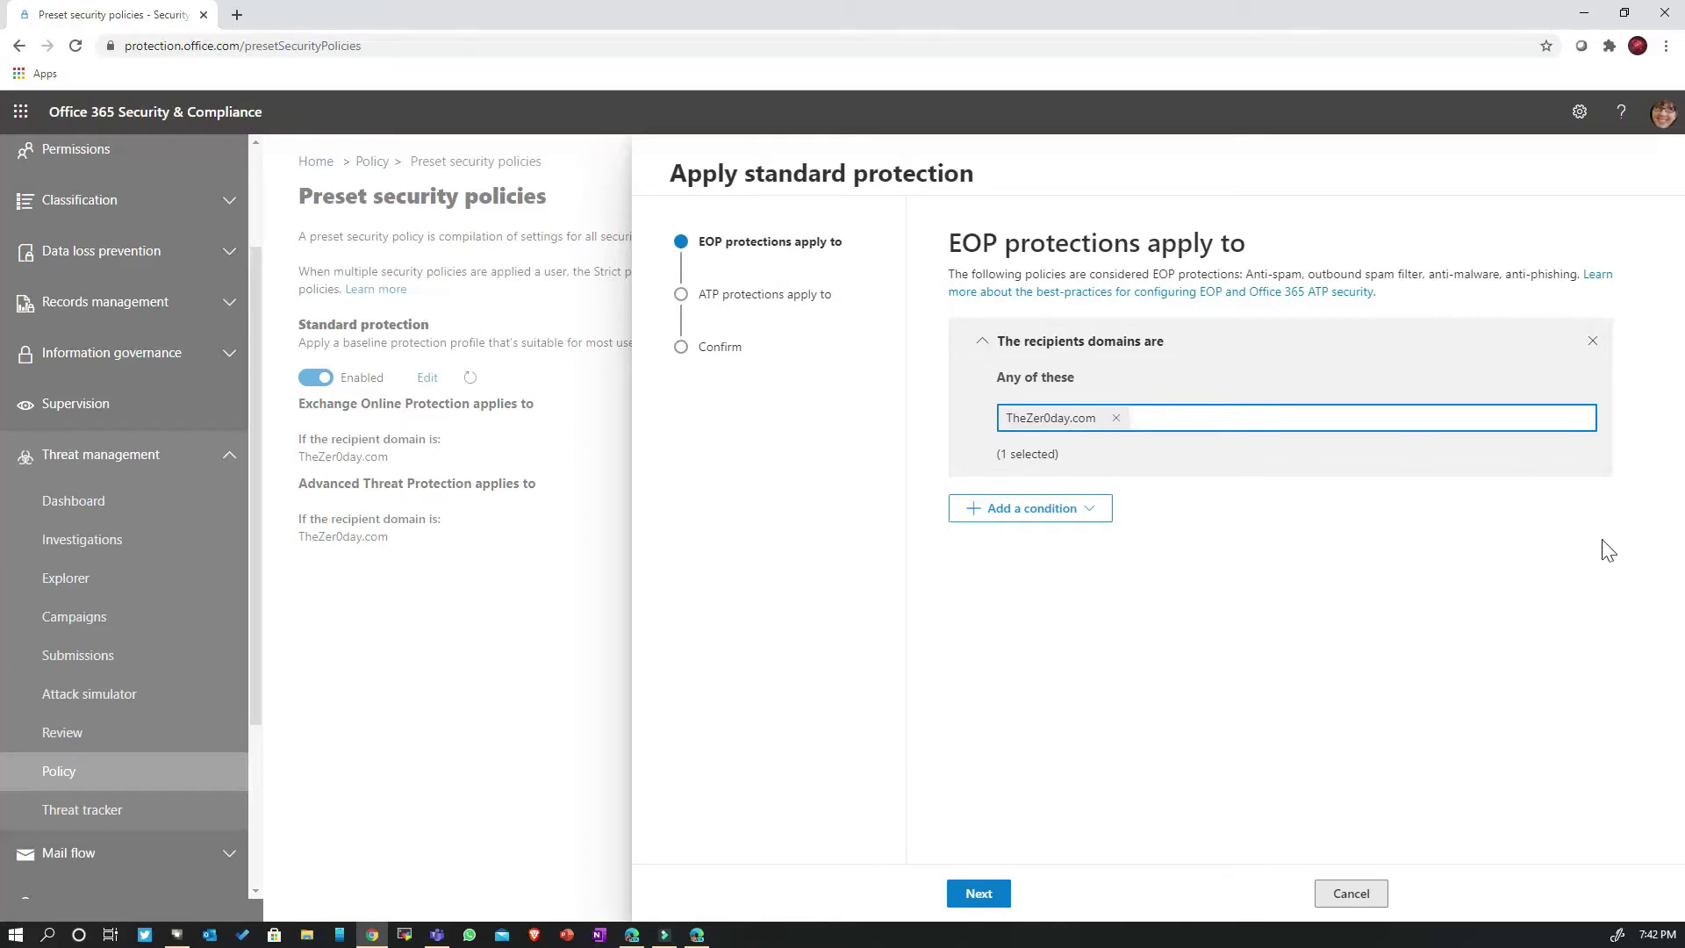
Accept the EOP and ATP protection conditions, confirm the standard protection settings and finish the wizard.
left_click(978, 894)
key("Return")
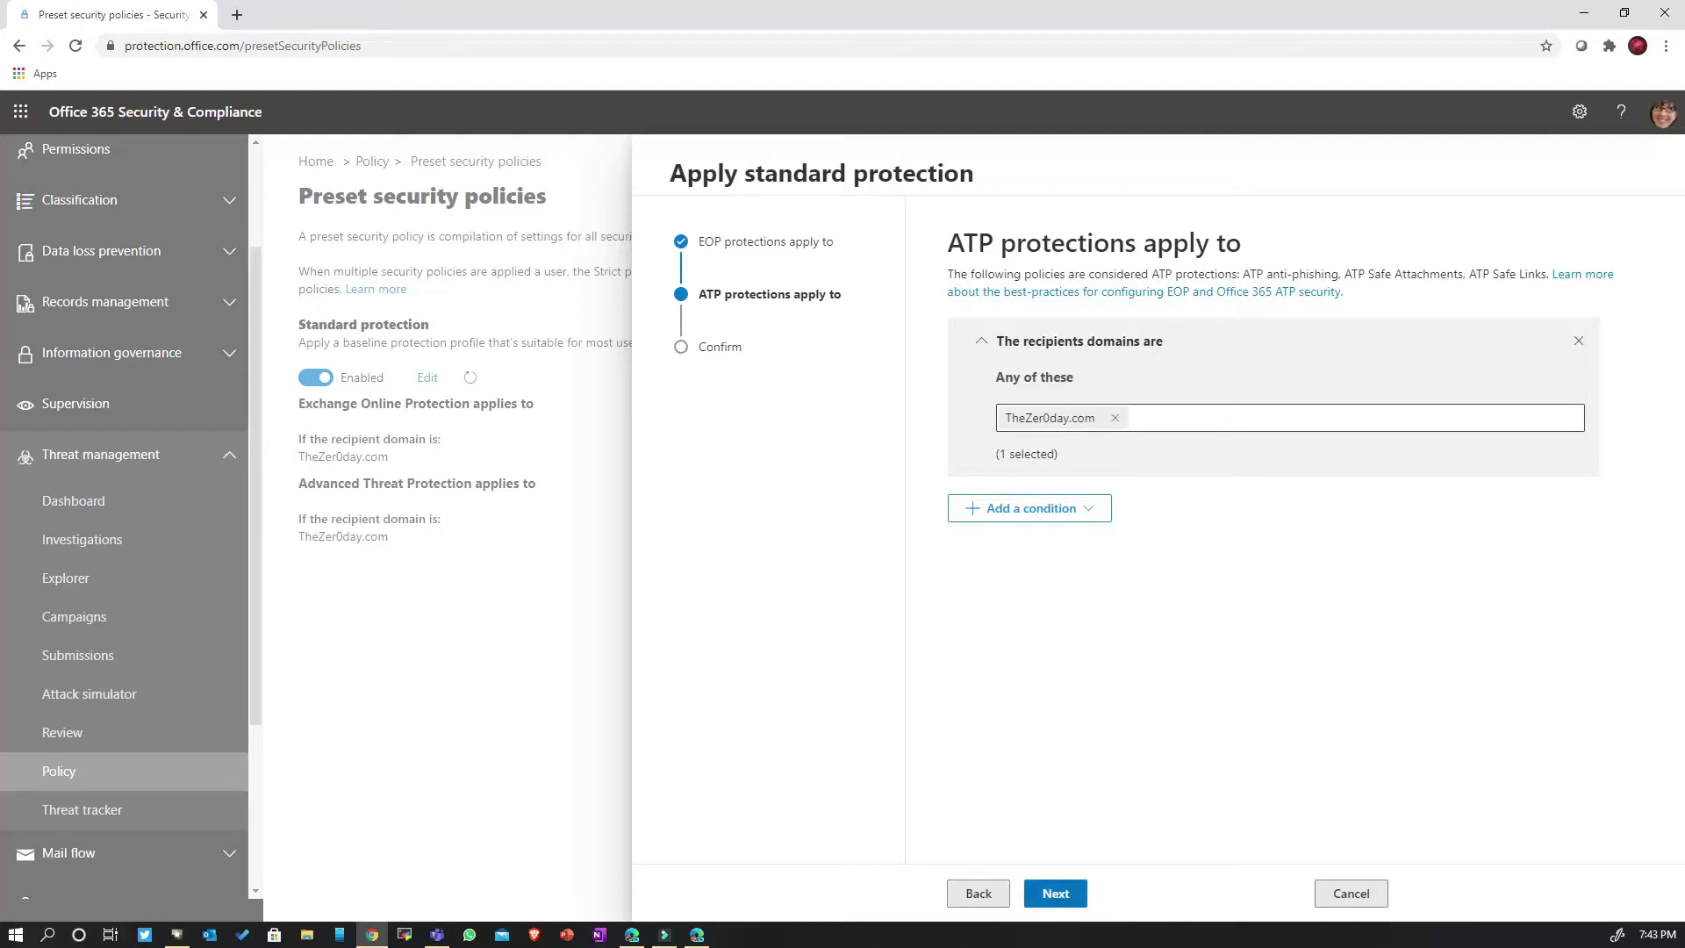
left_click(1056, 894)
left_click(1060, 893)
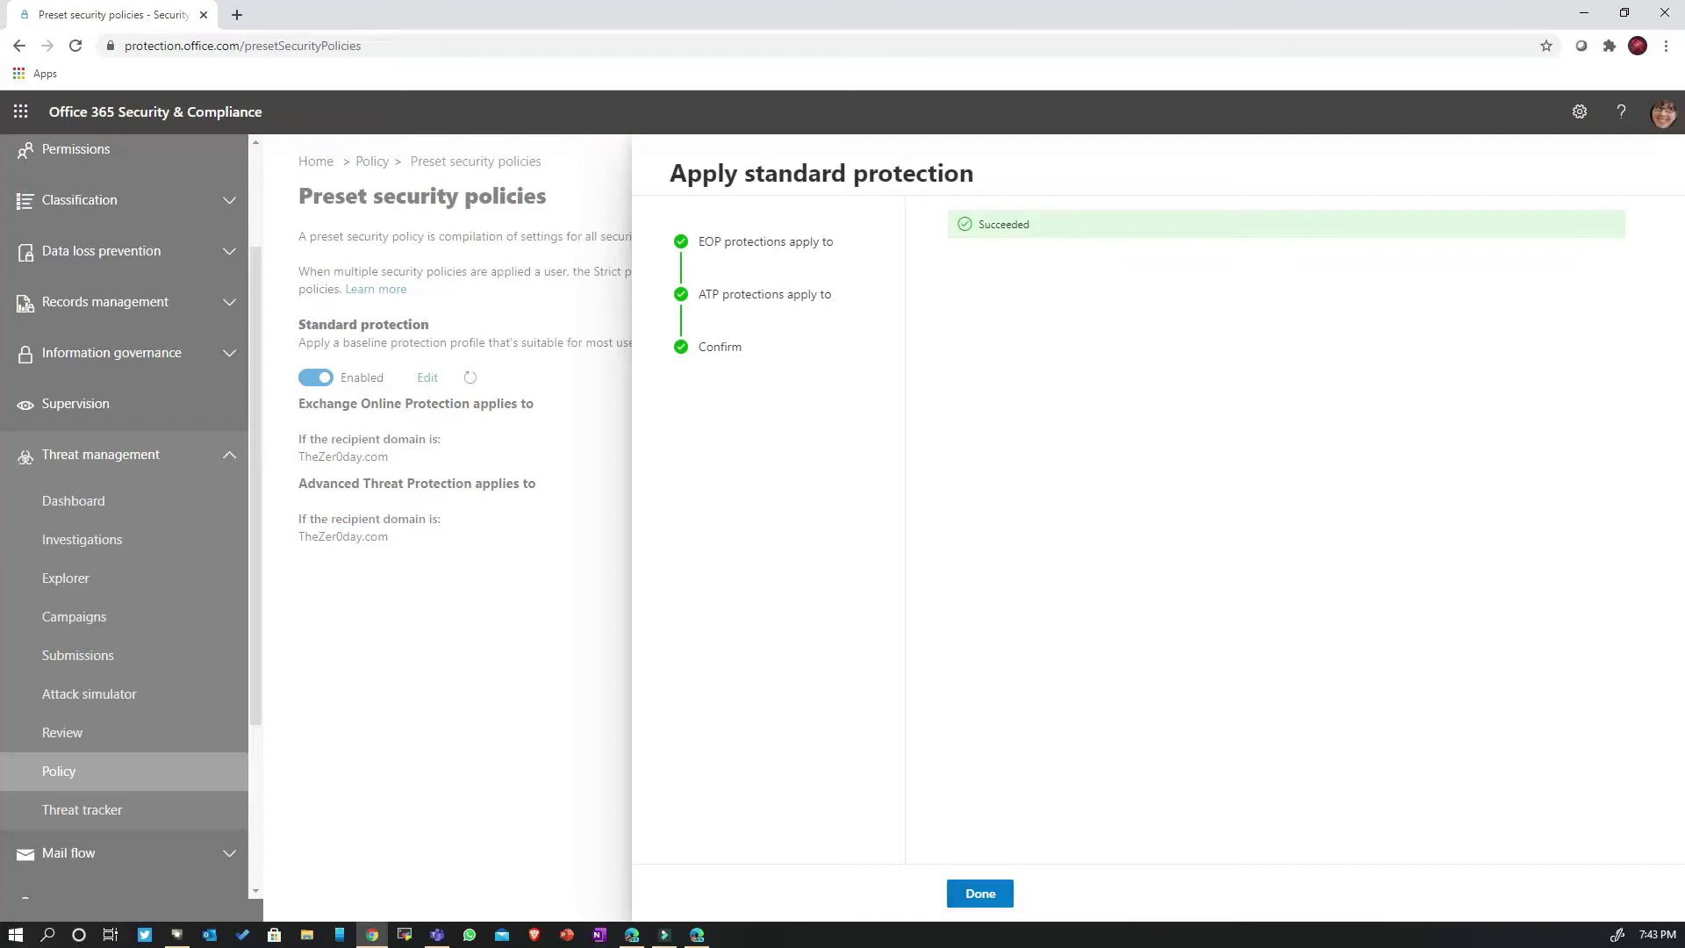
left_click(980, 893)
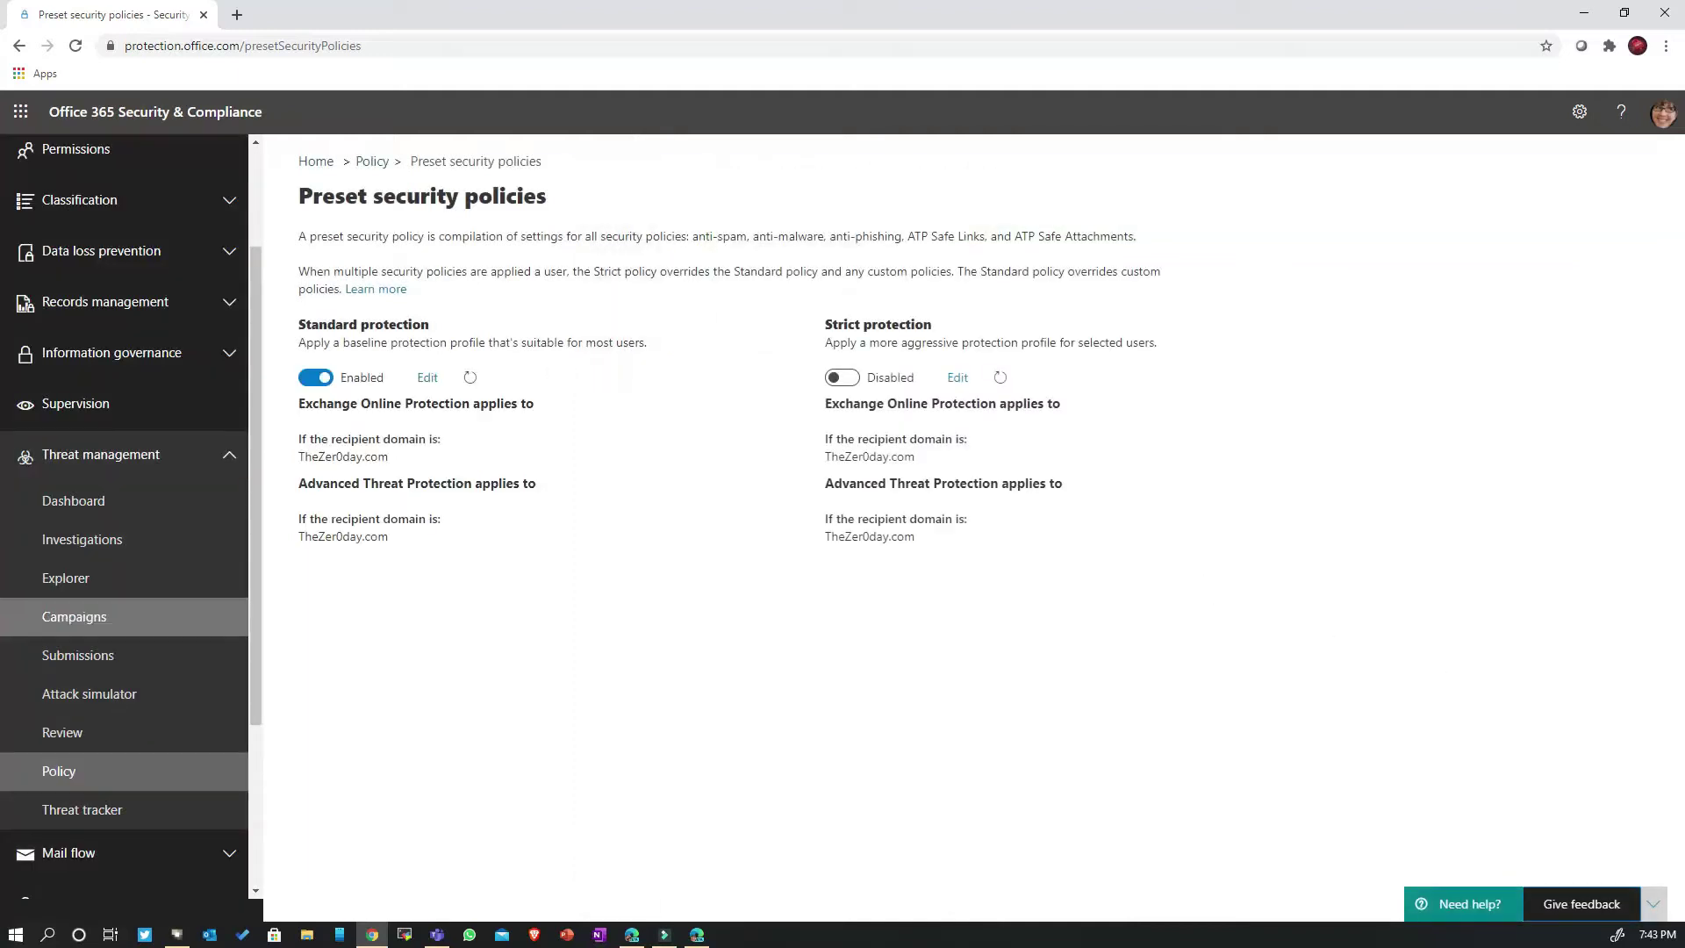
Return to the threat policies and open the Standard Preset Security Policy under ATP anti-phishing.
left_click(59, 770)
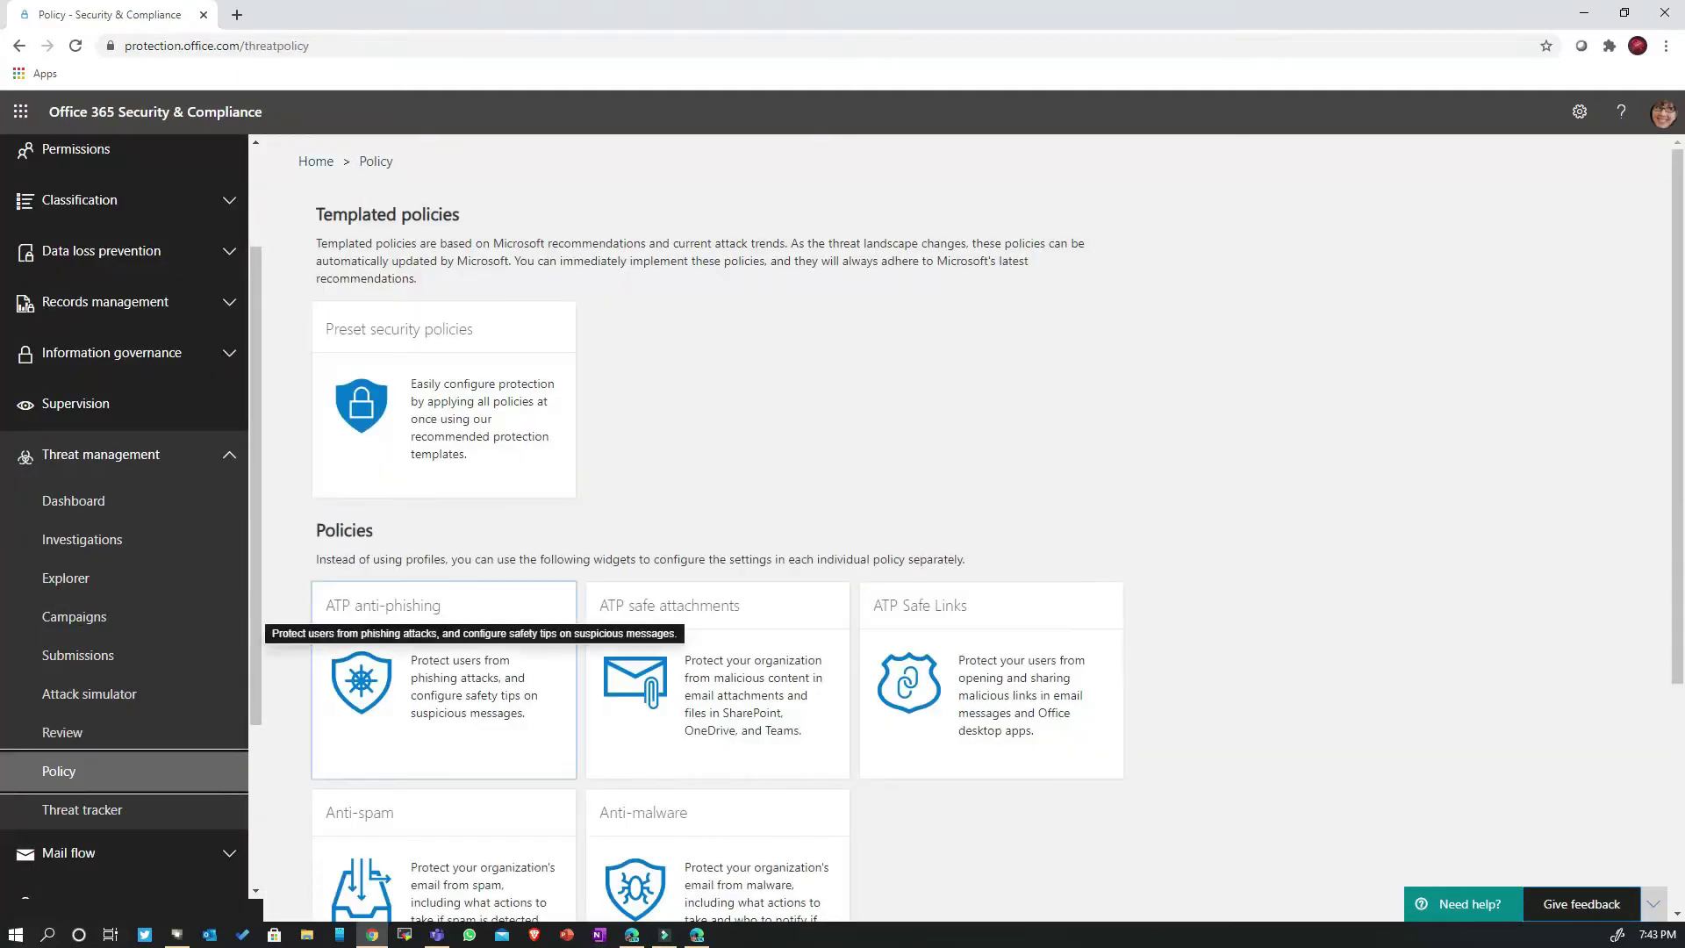
scroll(351, 702, "down", 1)
left_click(439, 518)
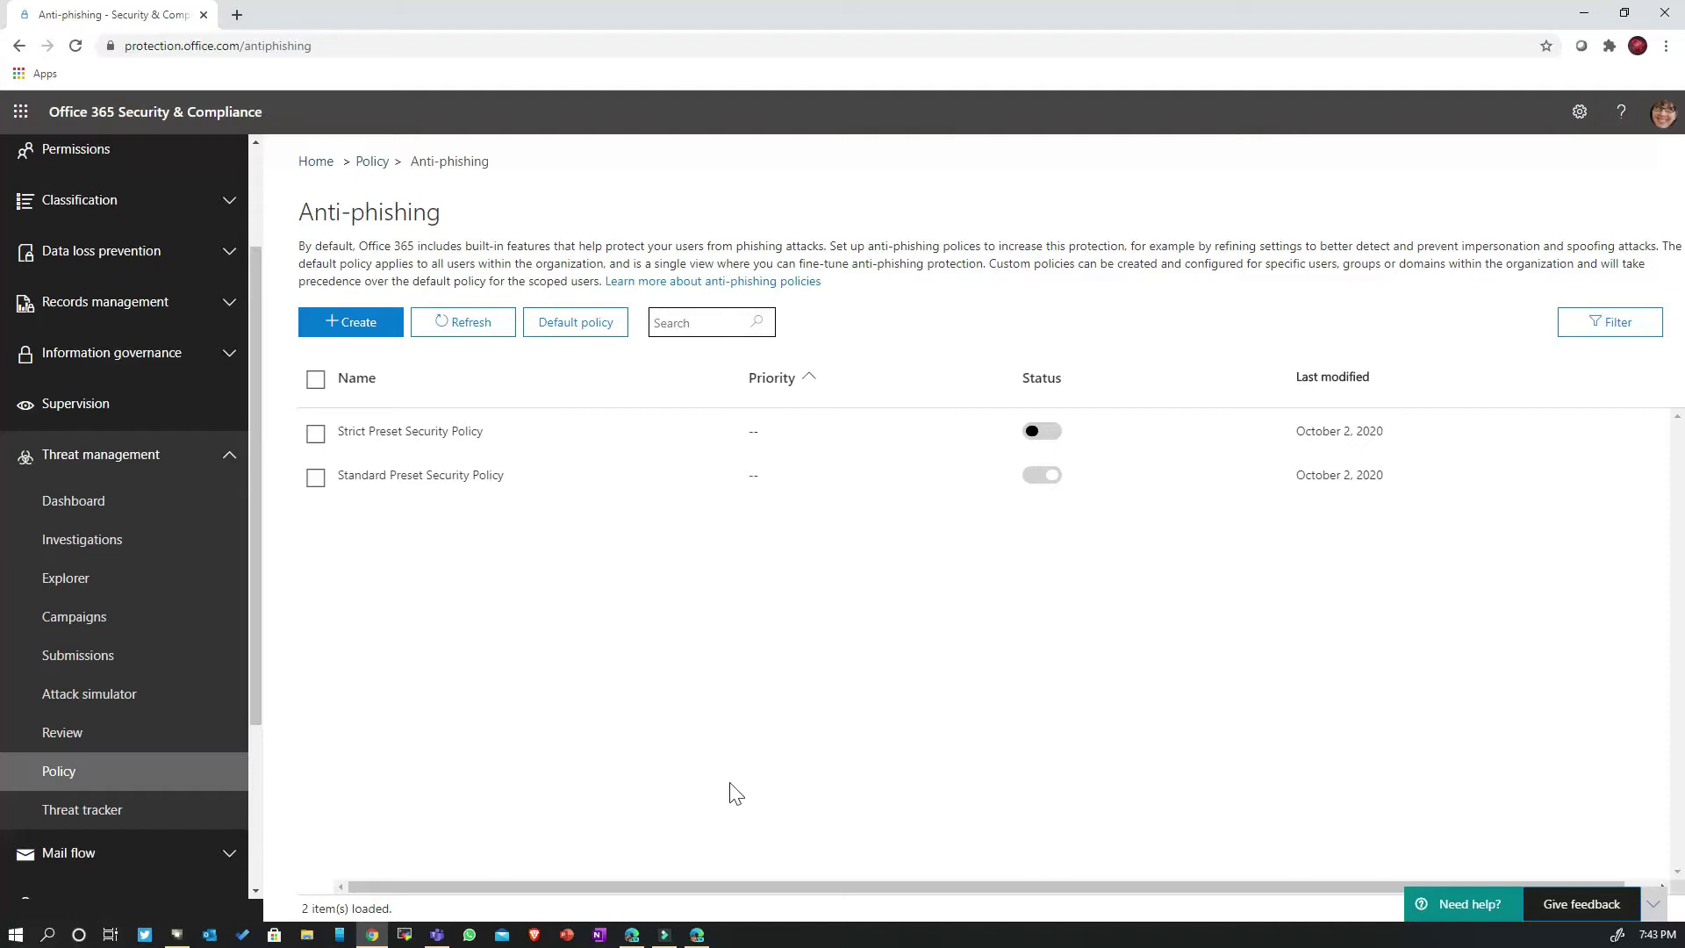
left_click(421, 475)
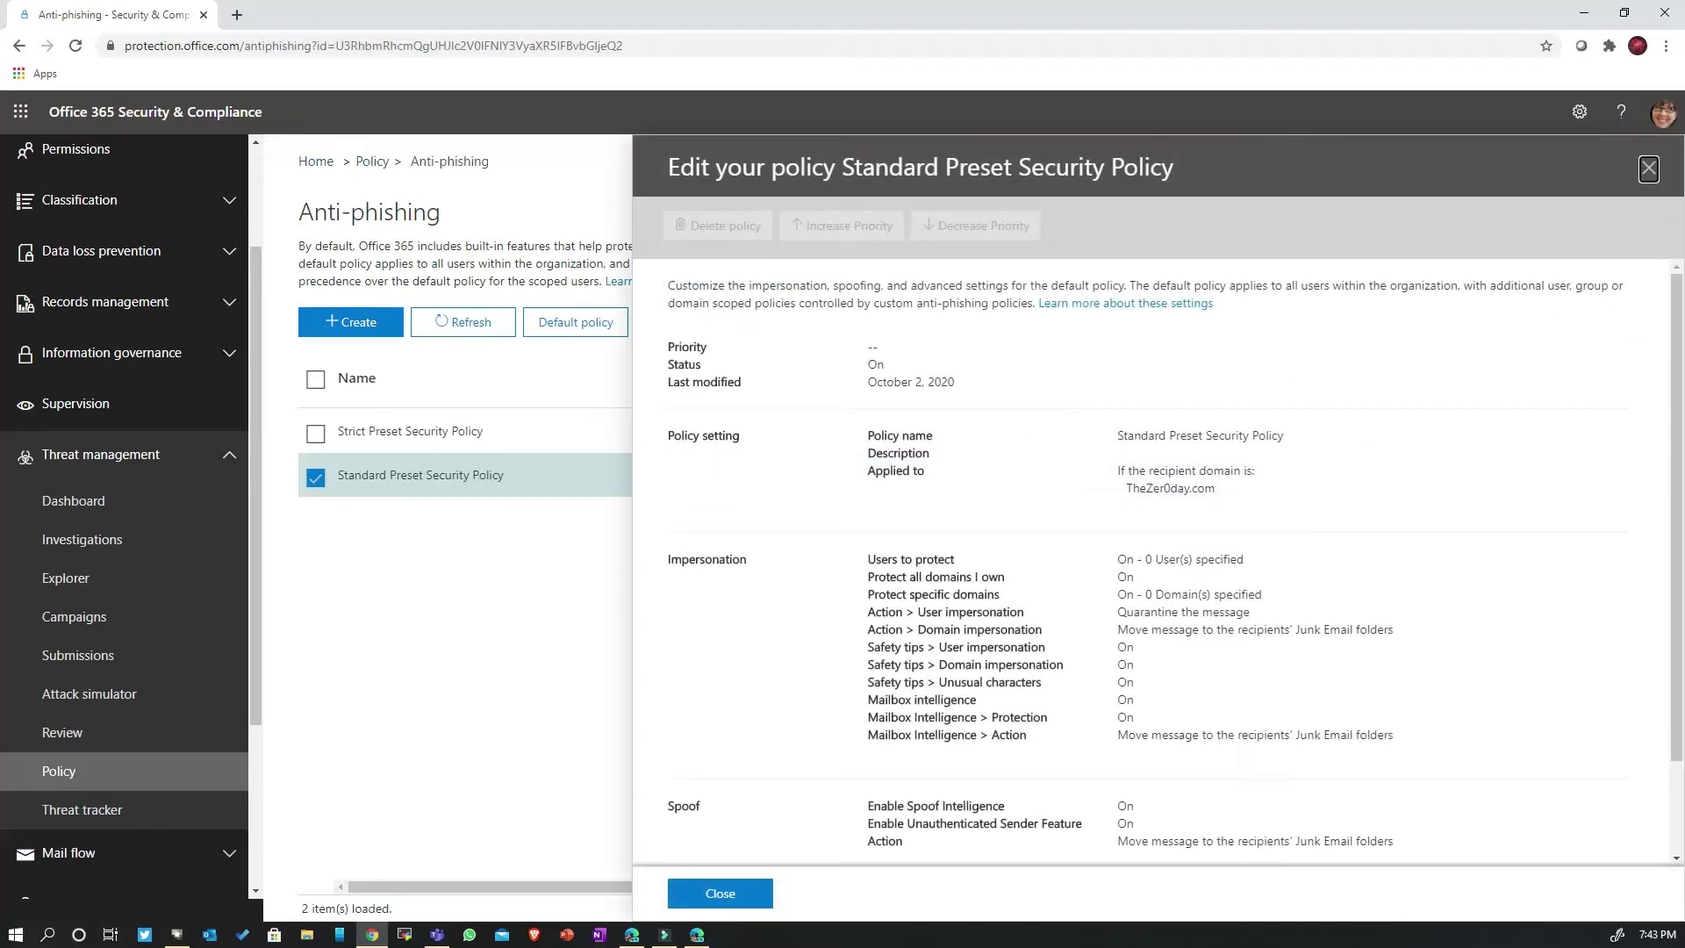
Examine the impersonation settings of the anti-phishing policy, including protected users and domains, safety tips and the domain impersonation action.
left_click_drag(1117, 559, 1152, 594)
double_click(1125, 665)
left_click(1247, 761)
left_click_drag(1128, 630, 1272, 629)
left_click(1399, 633)
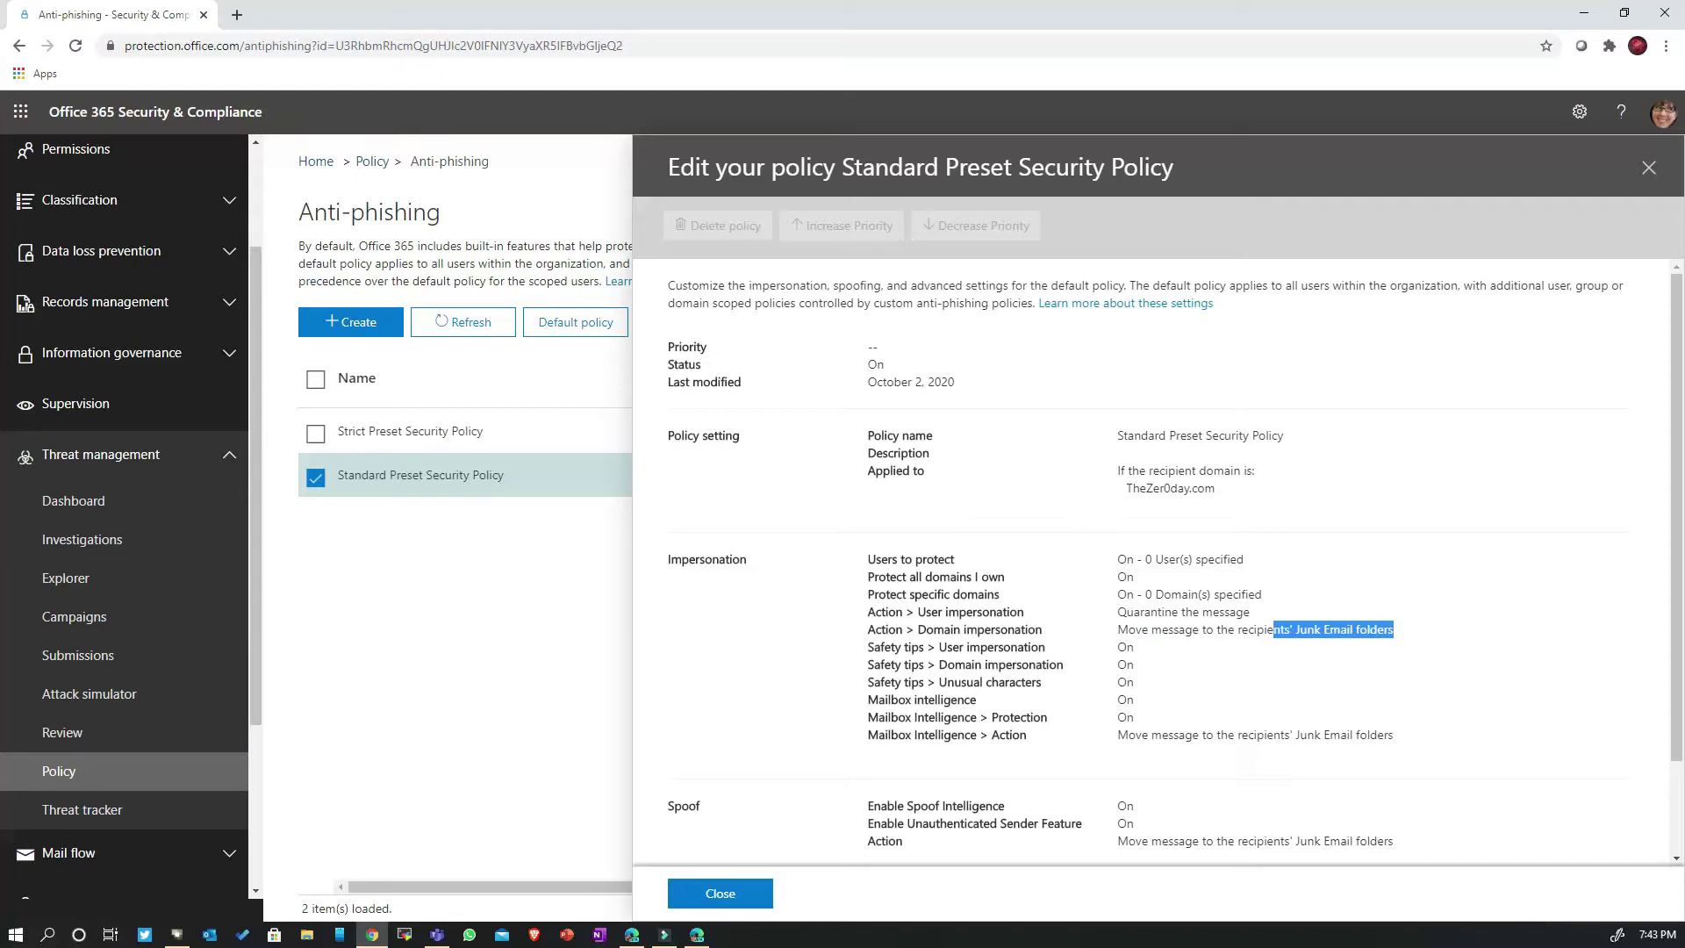
Review the anti-phishing policy's spoof action, advanced phishing threshold and applied recipient domain, and close its details.
scroll(1150, 562, "down", 2)
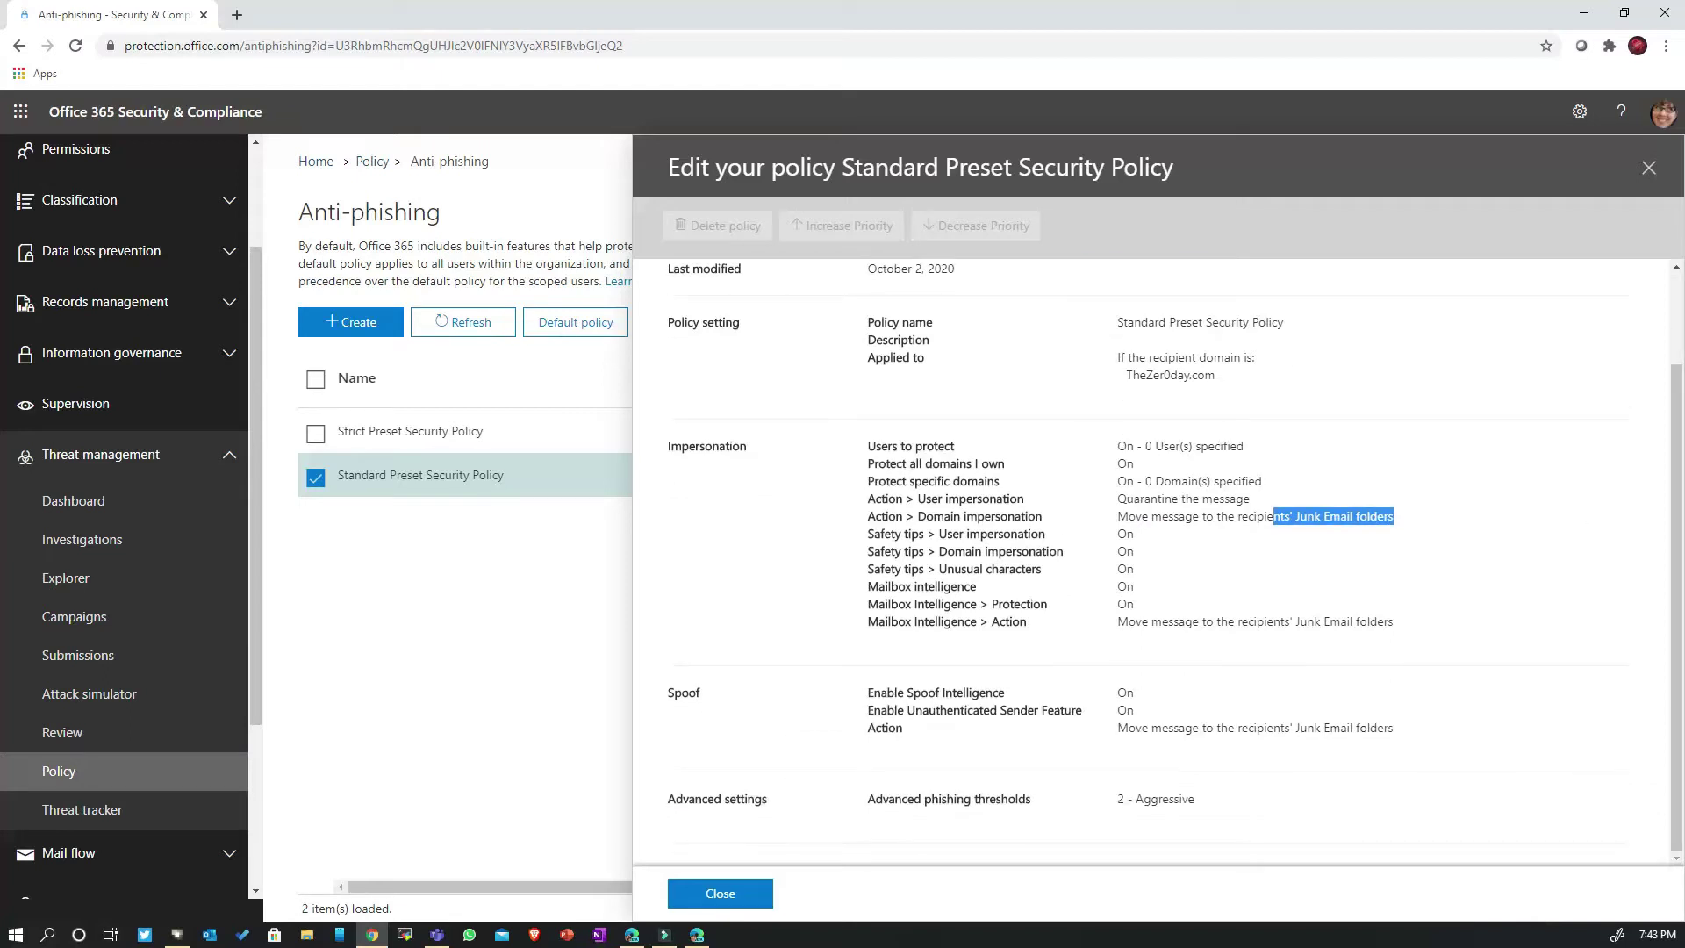
left_click_drag(1118, 728, 1394, 728)
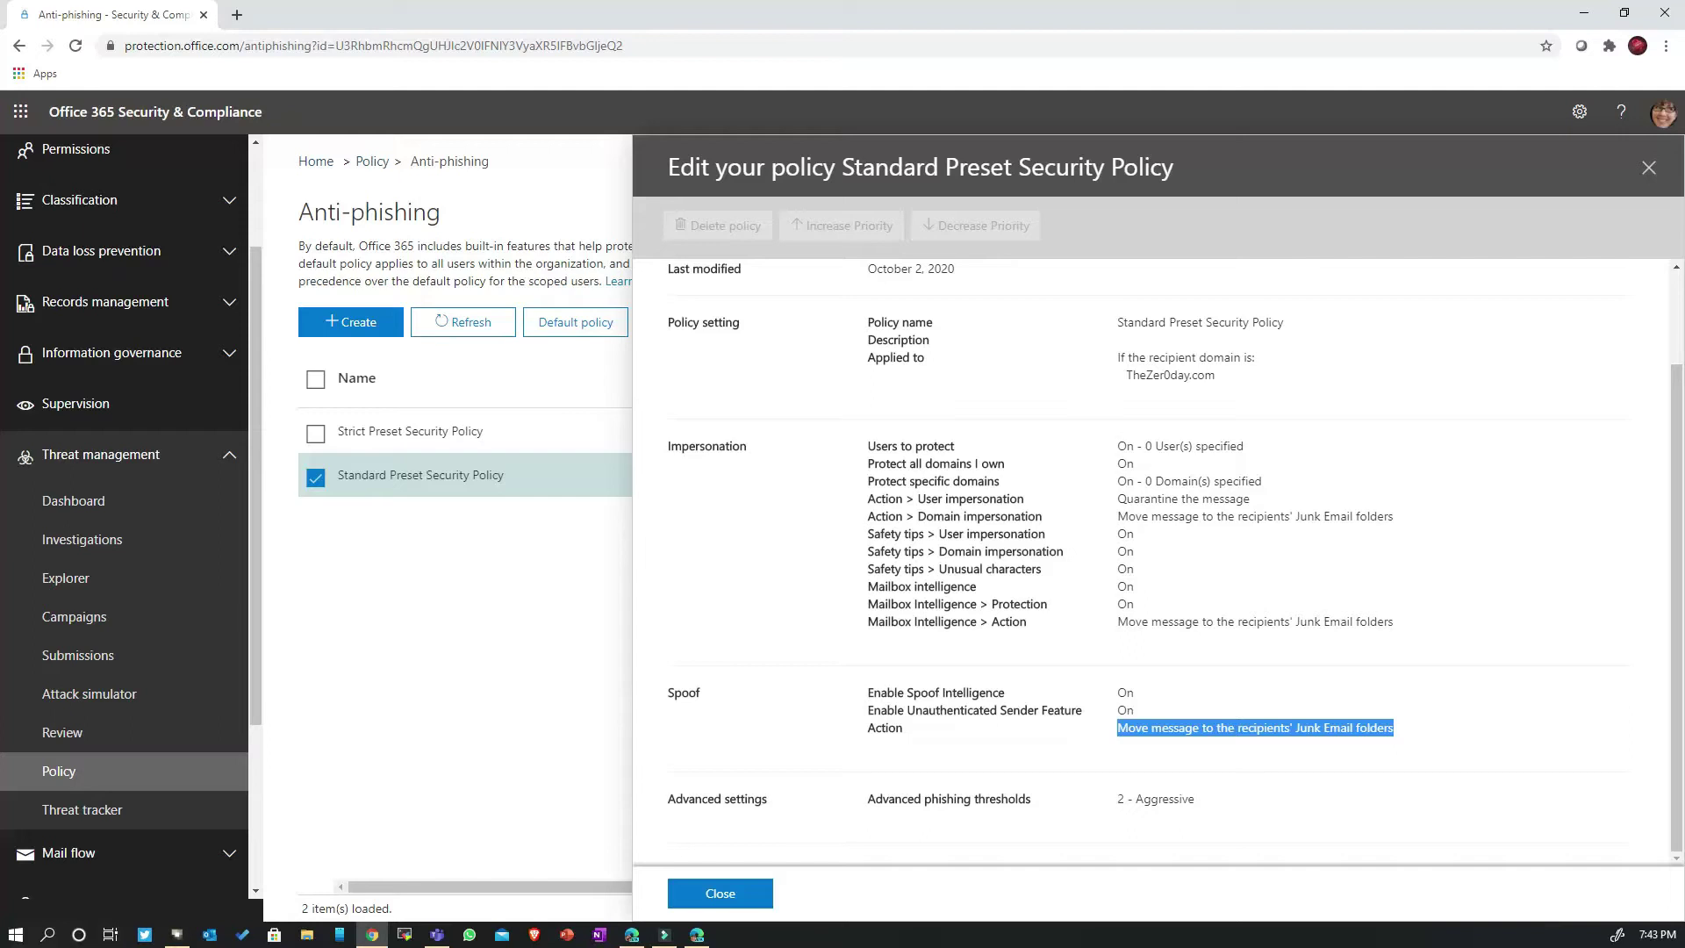
mouse_move(1143, 799)
left_mouse_down()
mouse_move(1196, 800)
mouse_move(1117, 799)
left_mouse_up()
left_click(1196, 799)
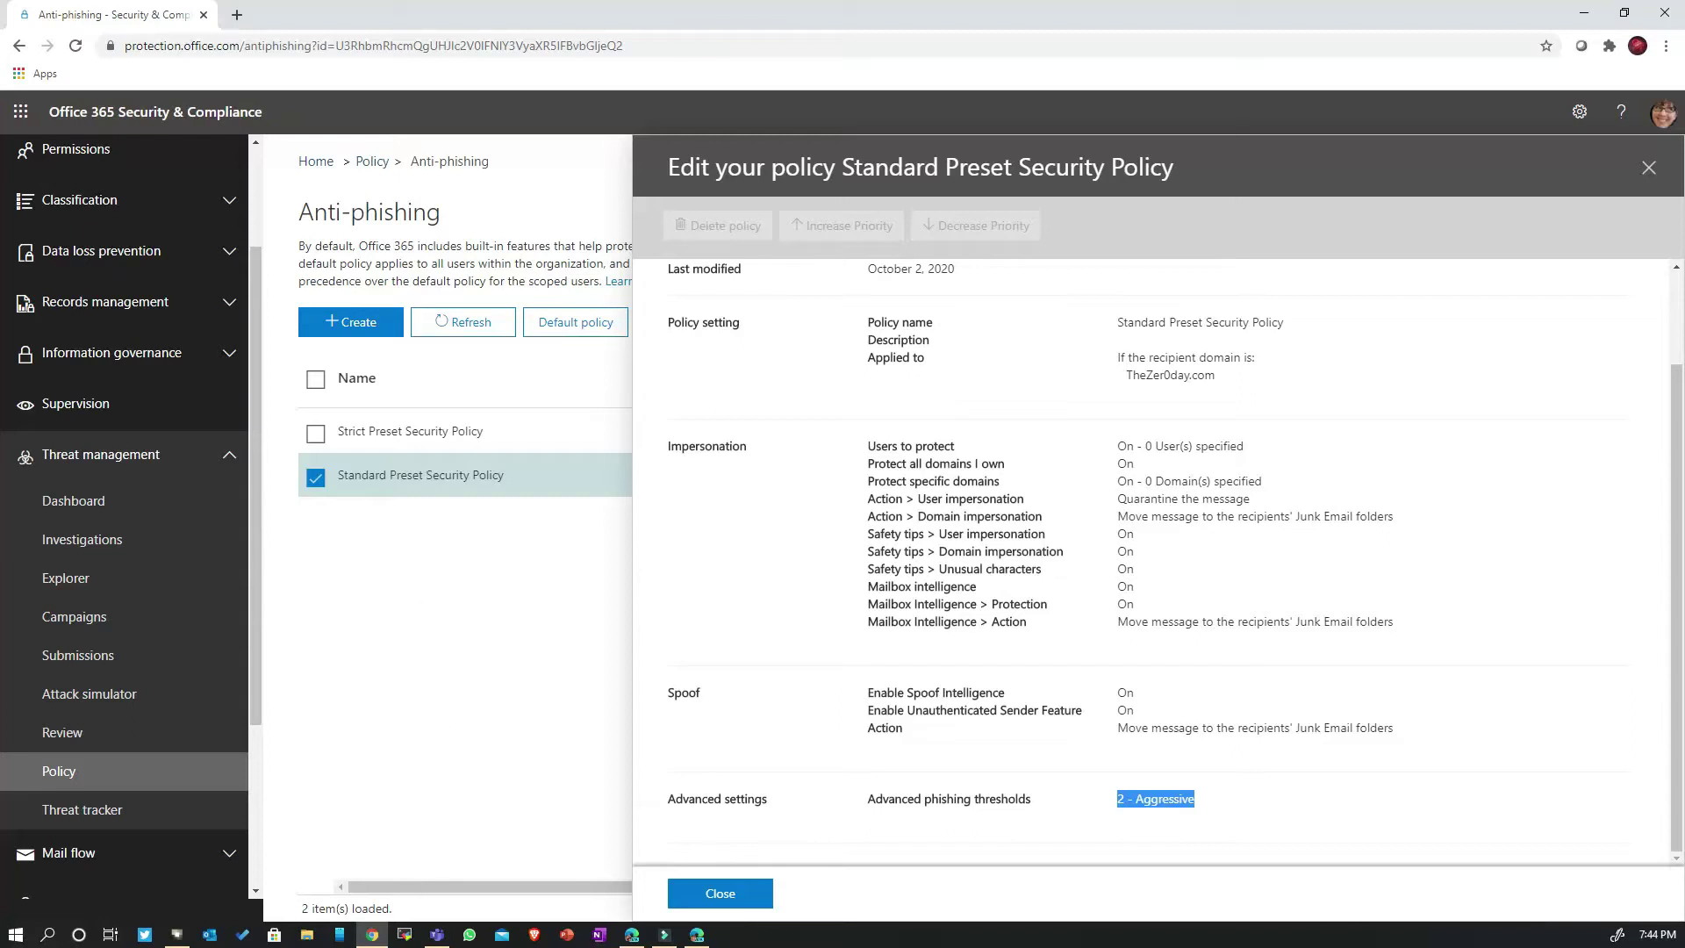
left_click_drag(1133, 375, 1218, 375)
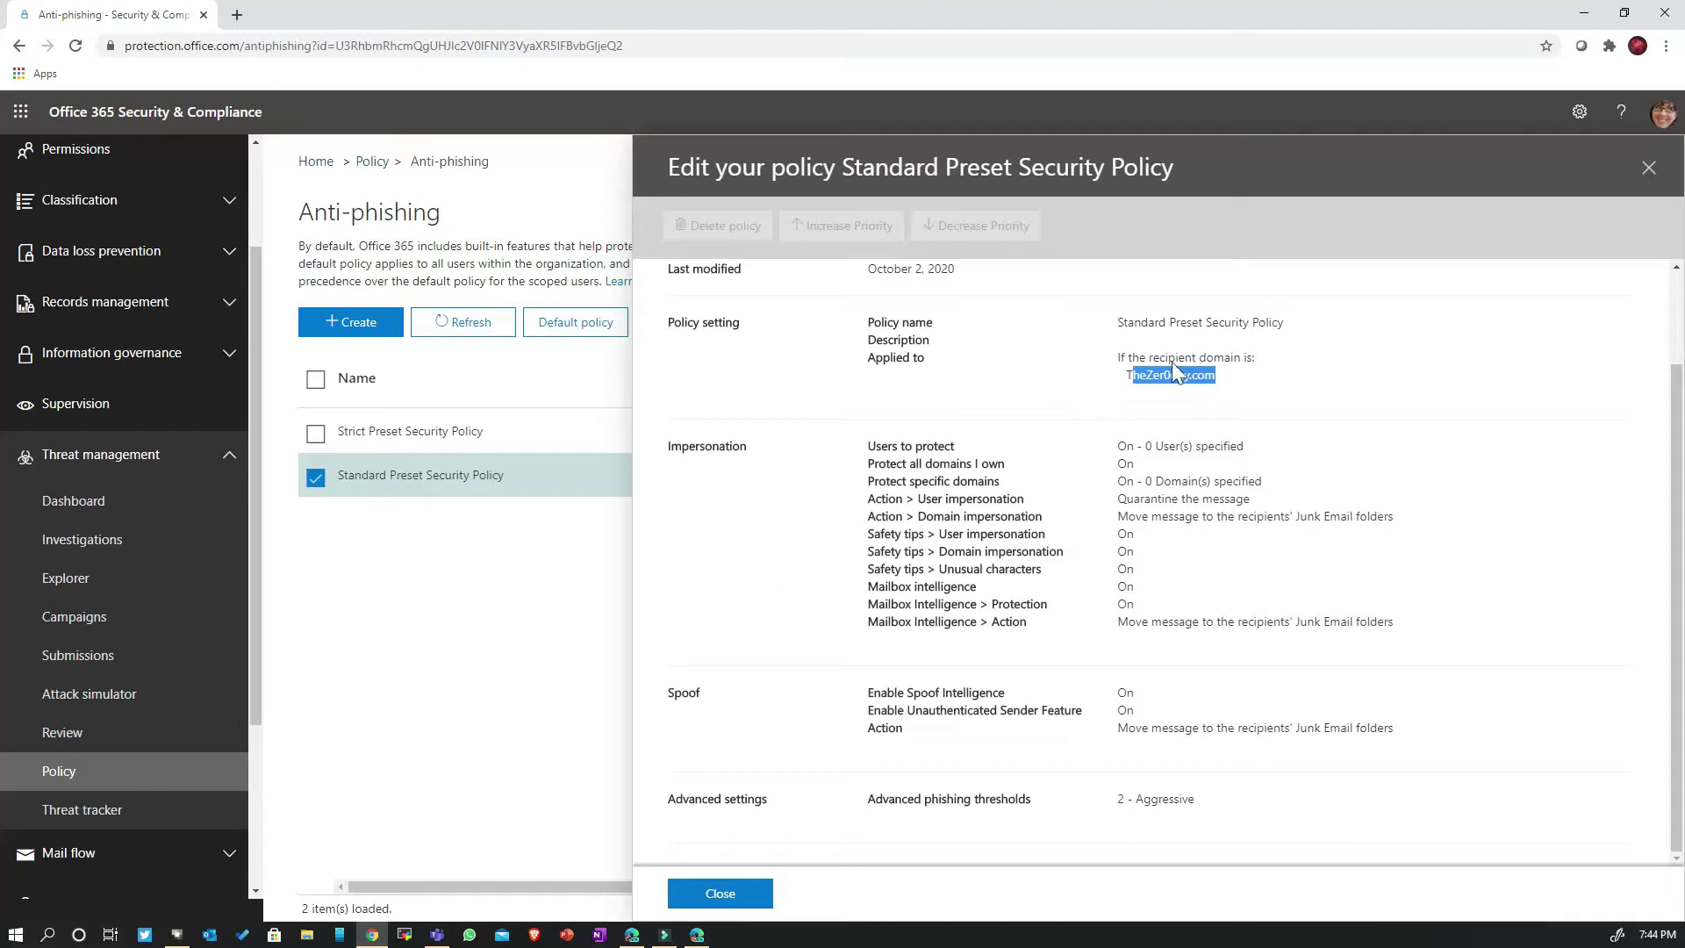
key("Escape")
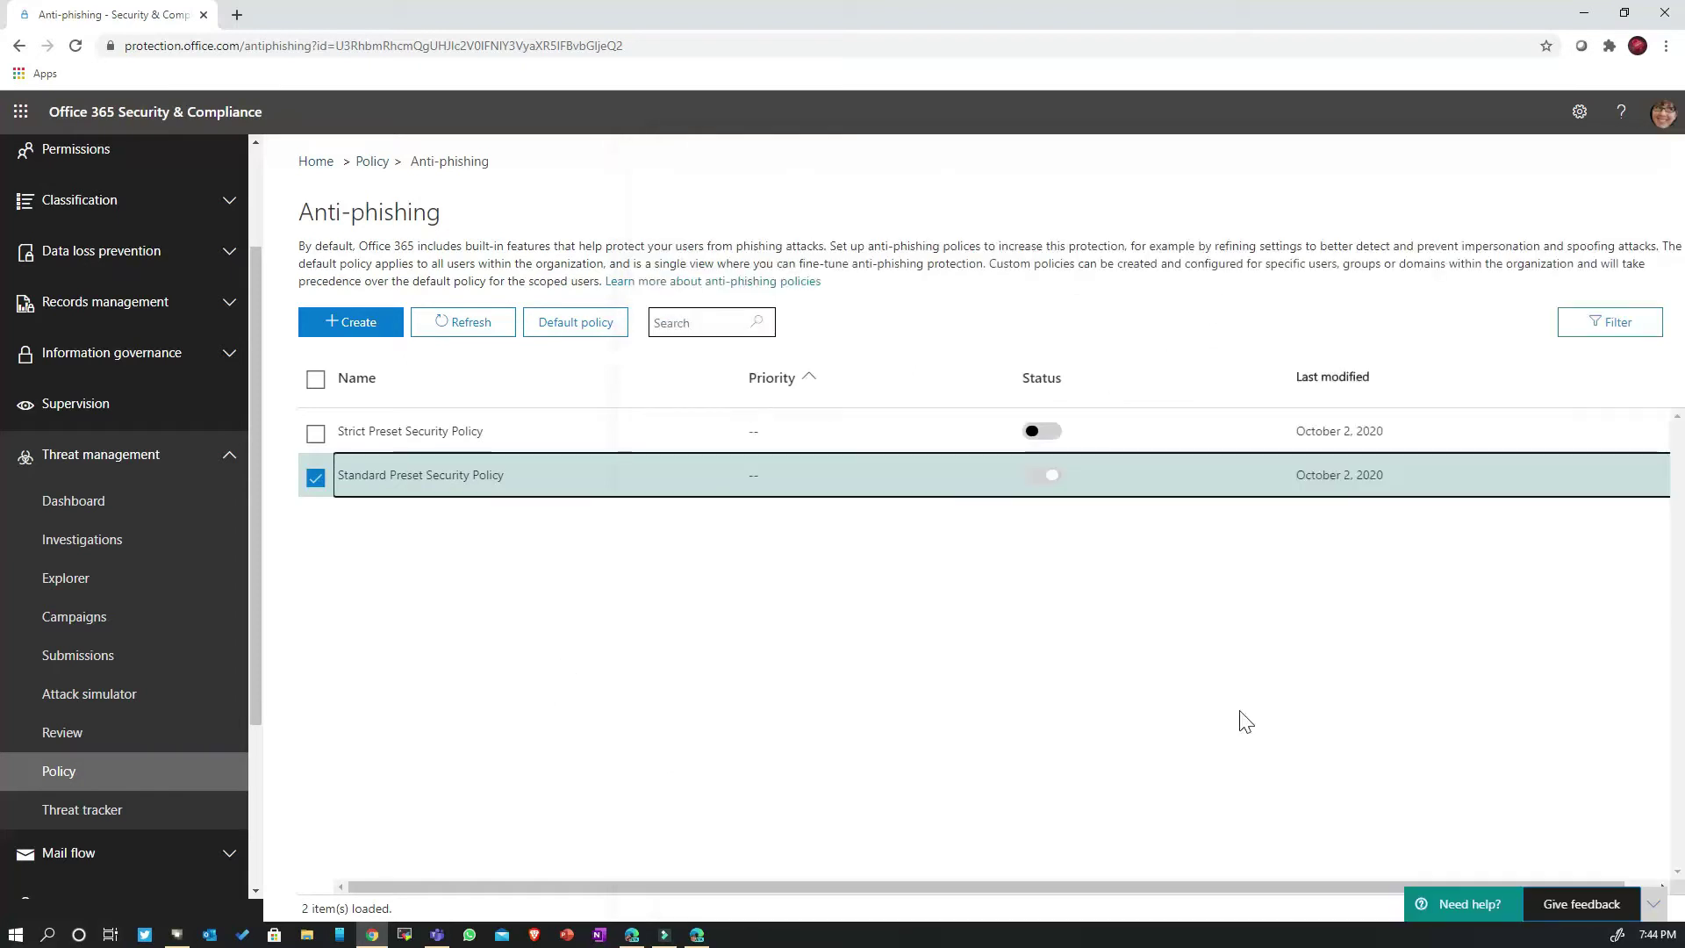
Open the Standard Preset Security Policy under ATP safe attachments and review its applied actions, detection response and attachment redirection.
left_click(59, 771)
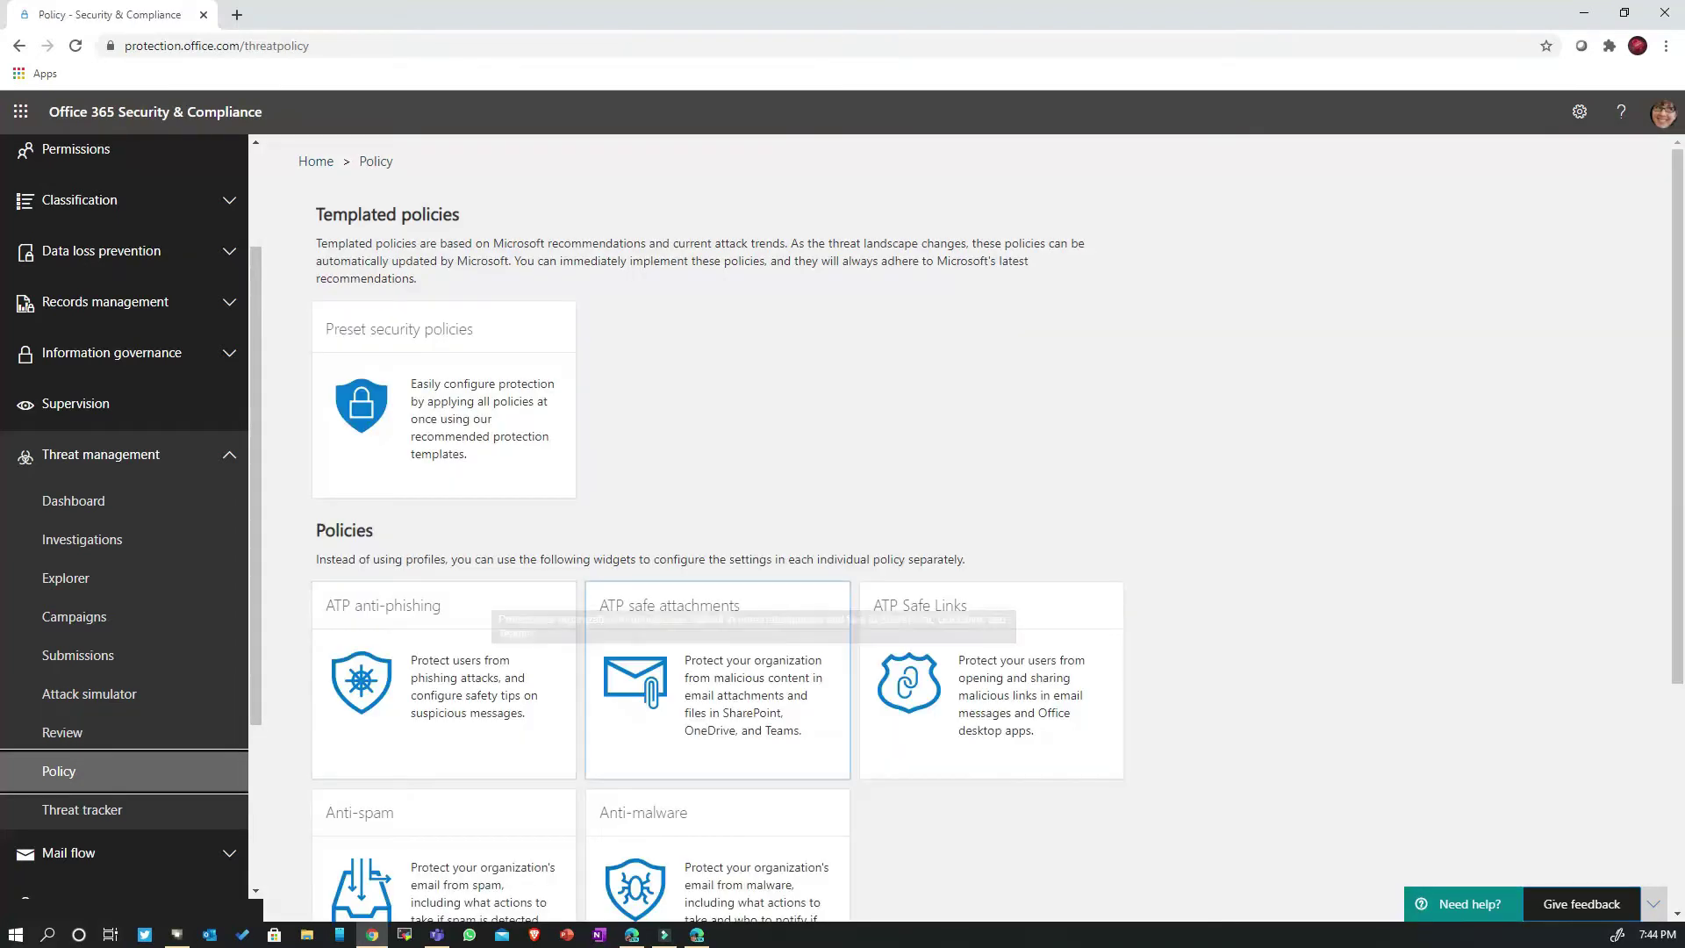
left_click(669, 605)
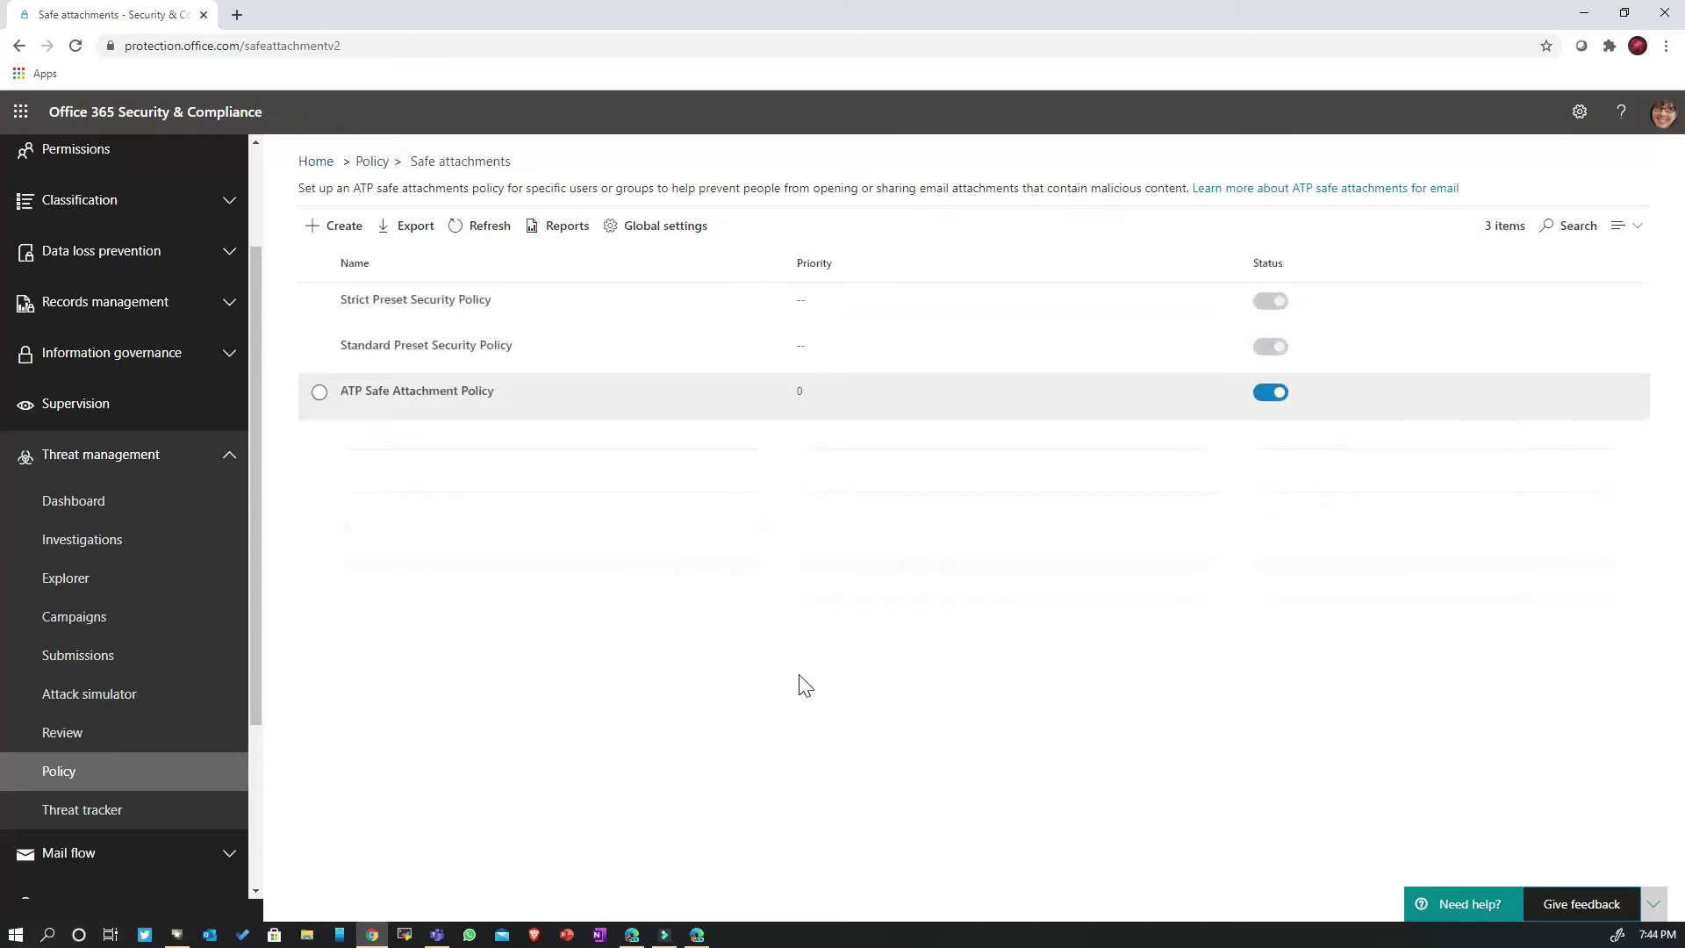
key("Return")
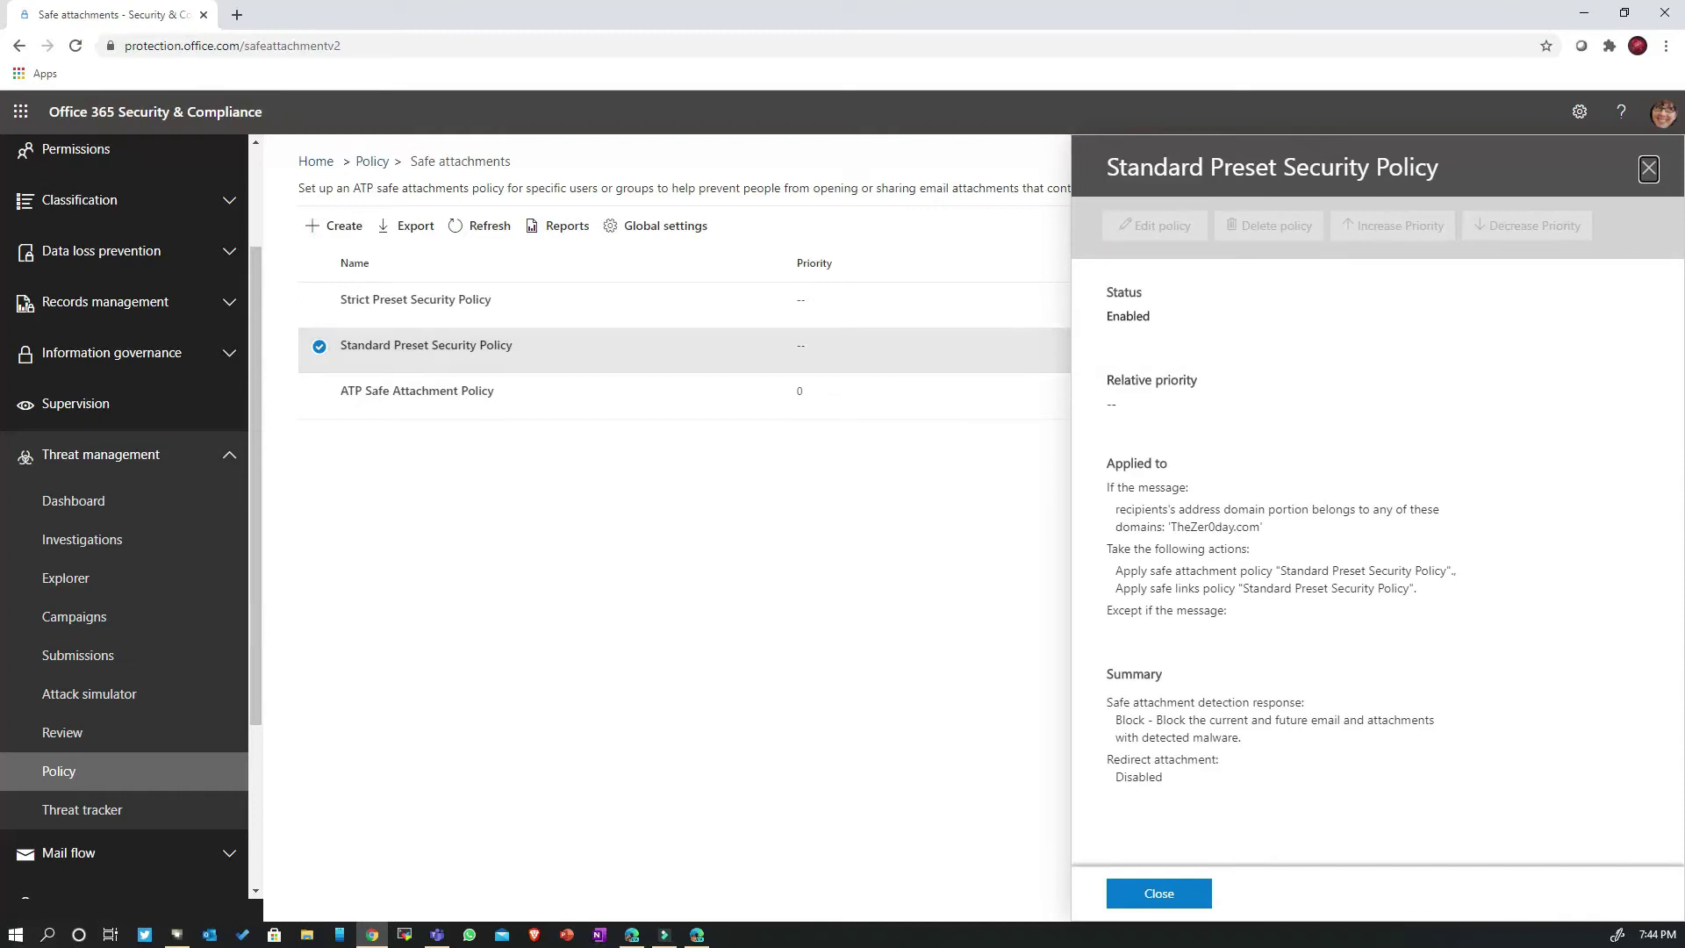
left_click_drag(1122, 571, 1404, 588)
left_click_drag(1114, 720, 1434, 720)
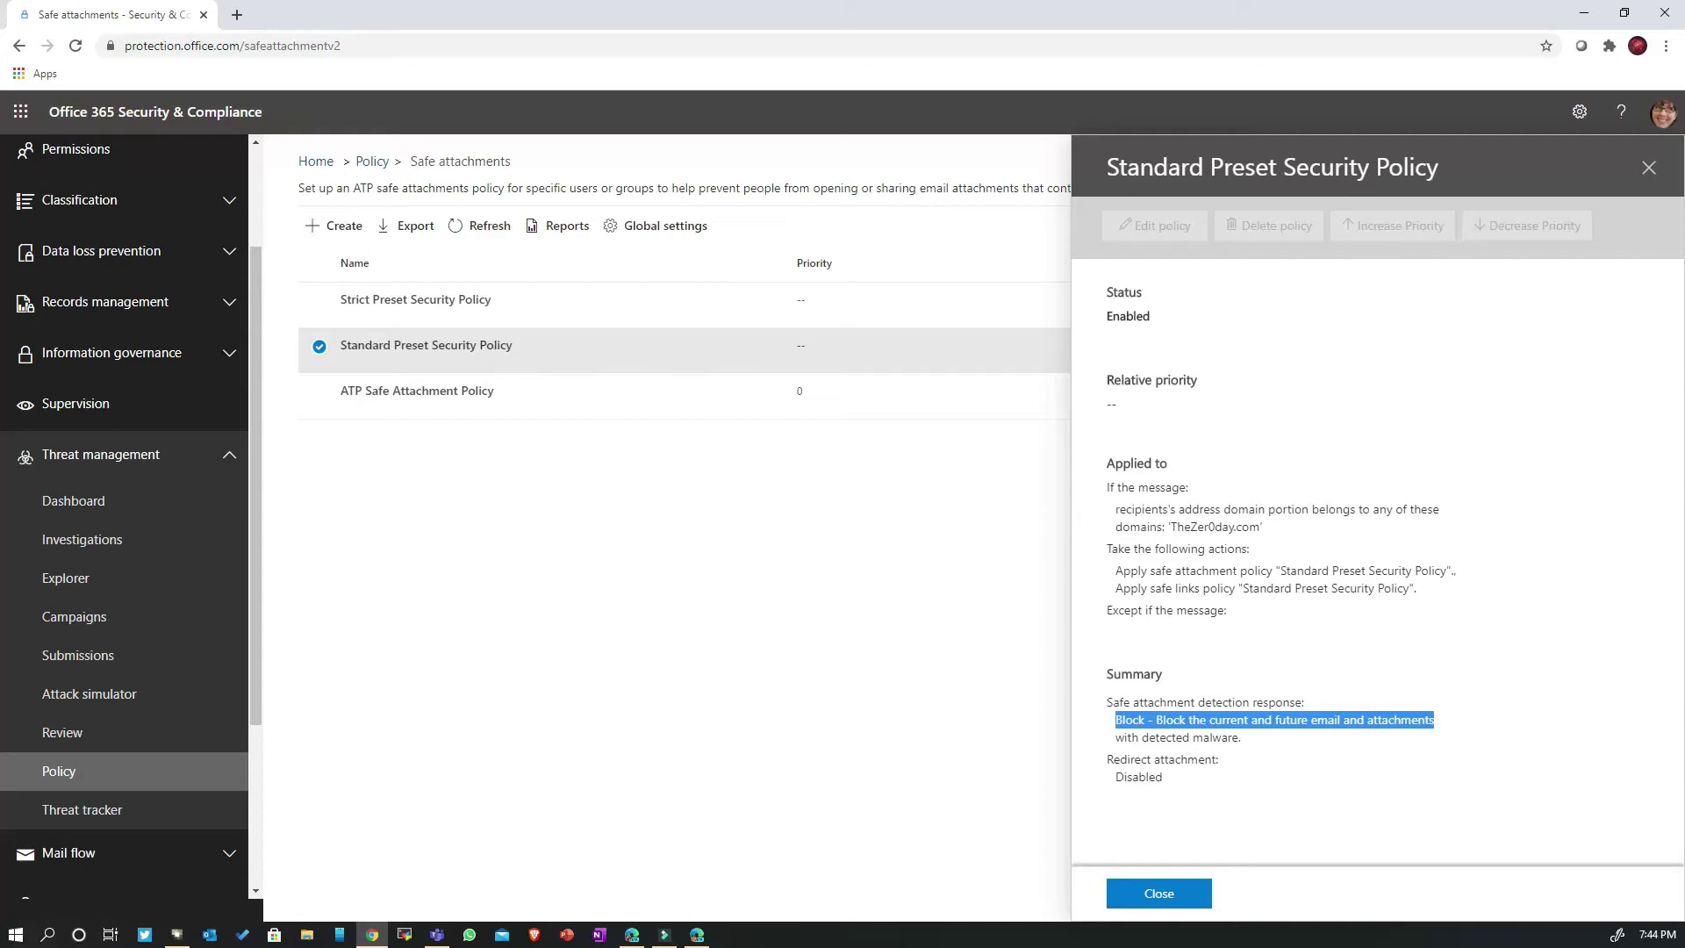
left_click_drag(1114, 777, 1163, 776)
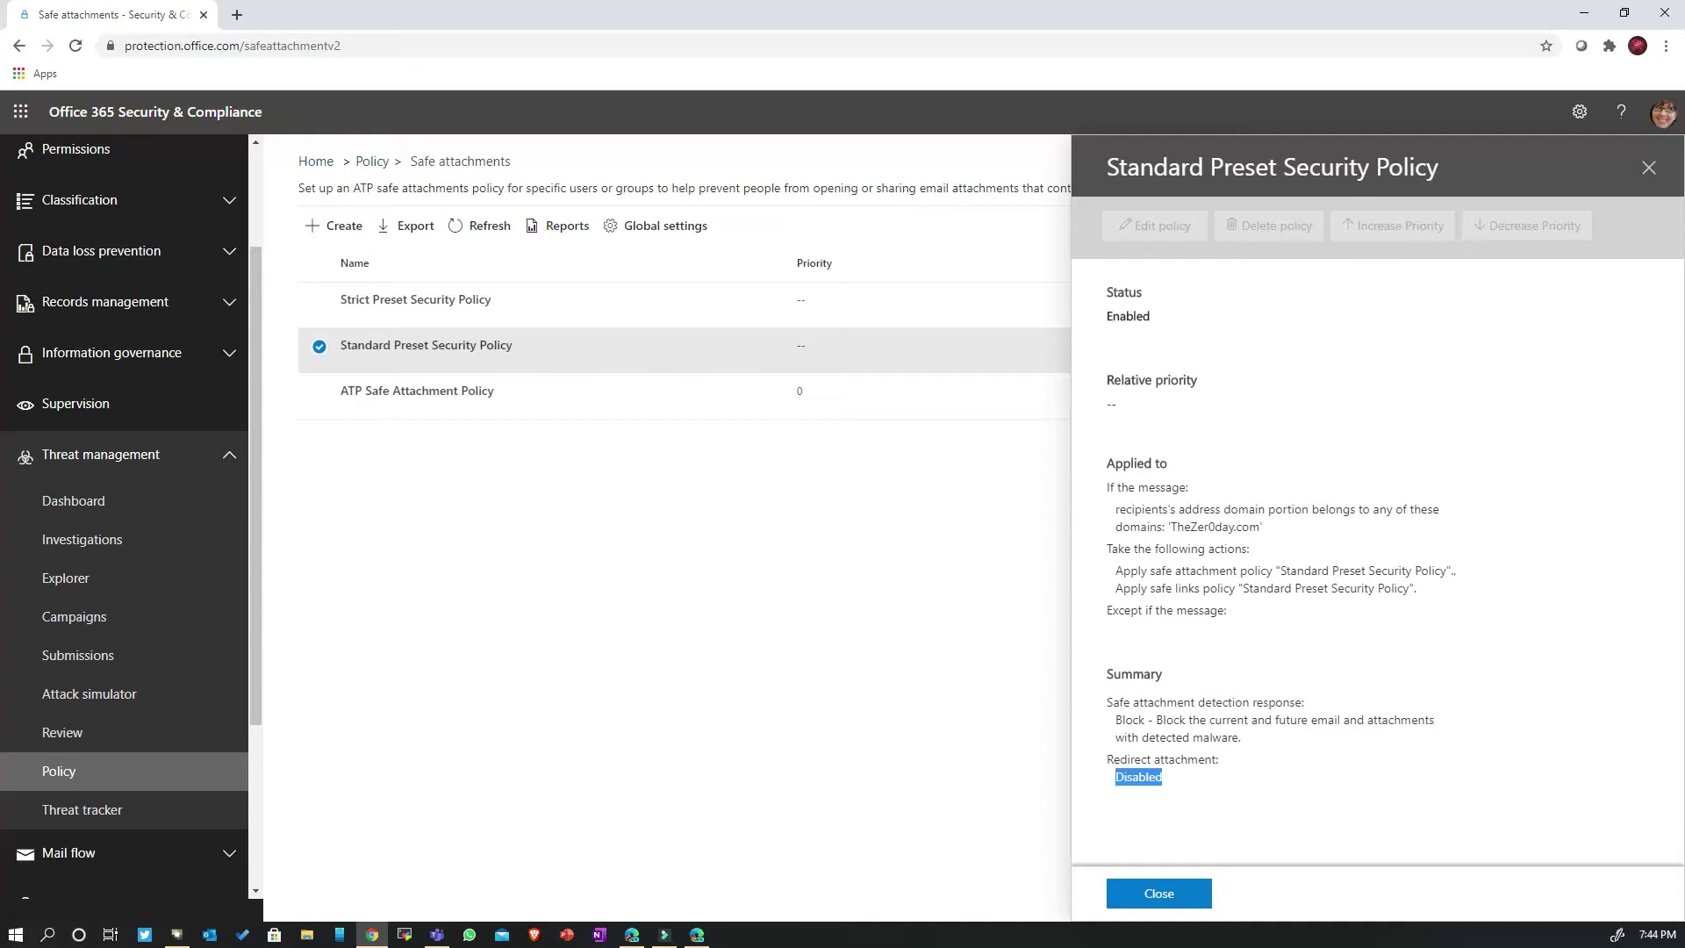
left_click(1159, 892)
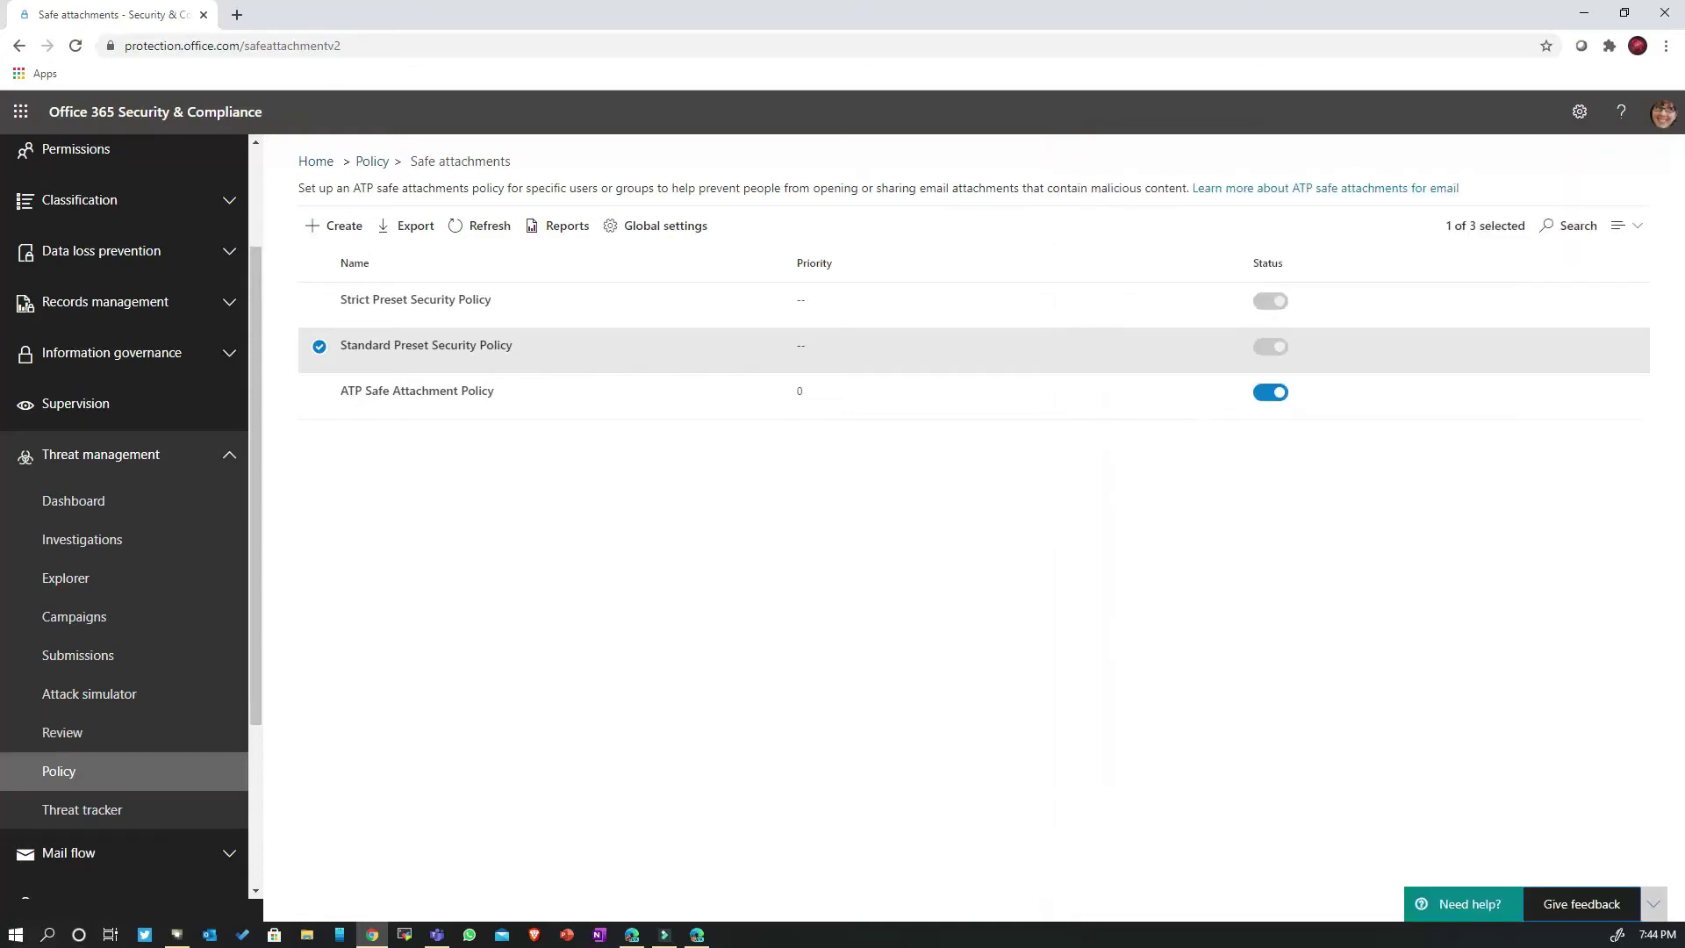
Open the details of the Standard Preset Security Policy under ATP Safe Links.
left_click(59, 771)
left_click(983, 615)
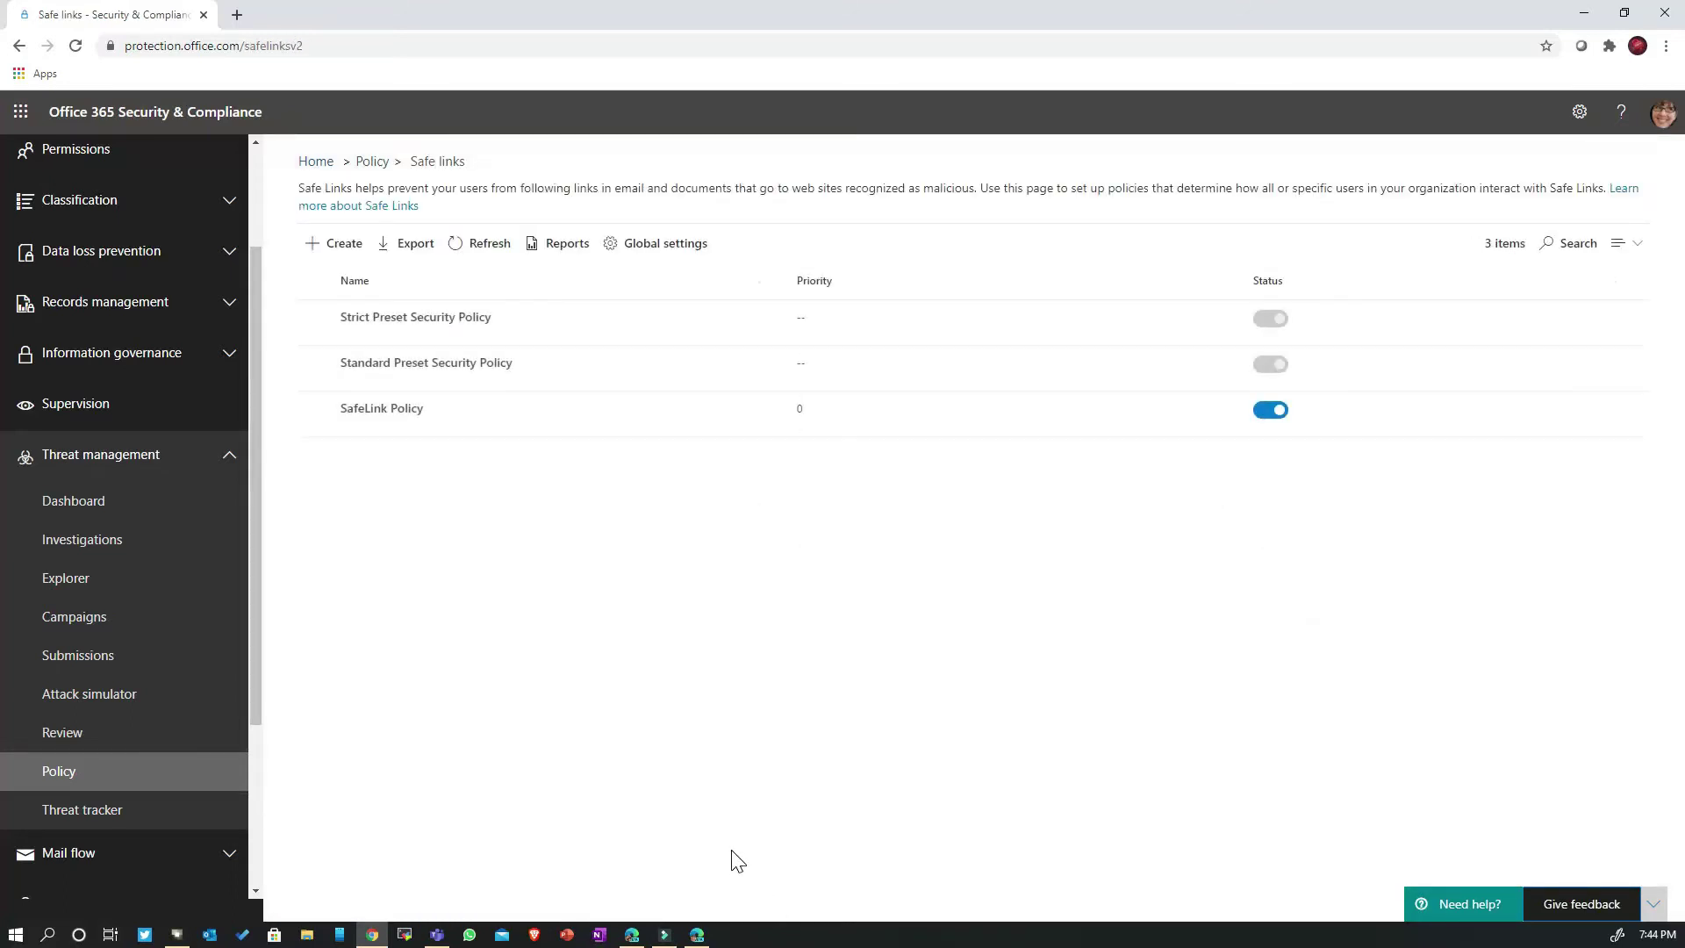
left_click(765, 638)
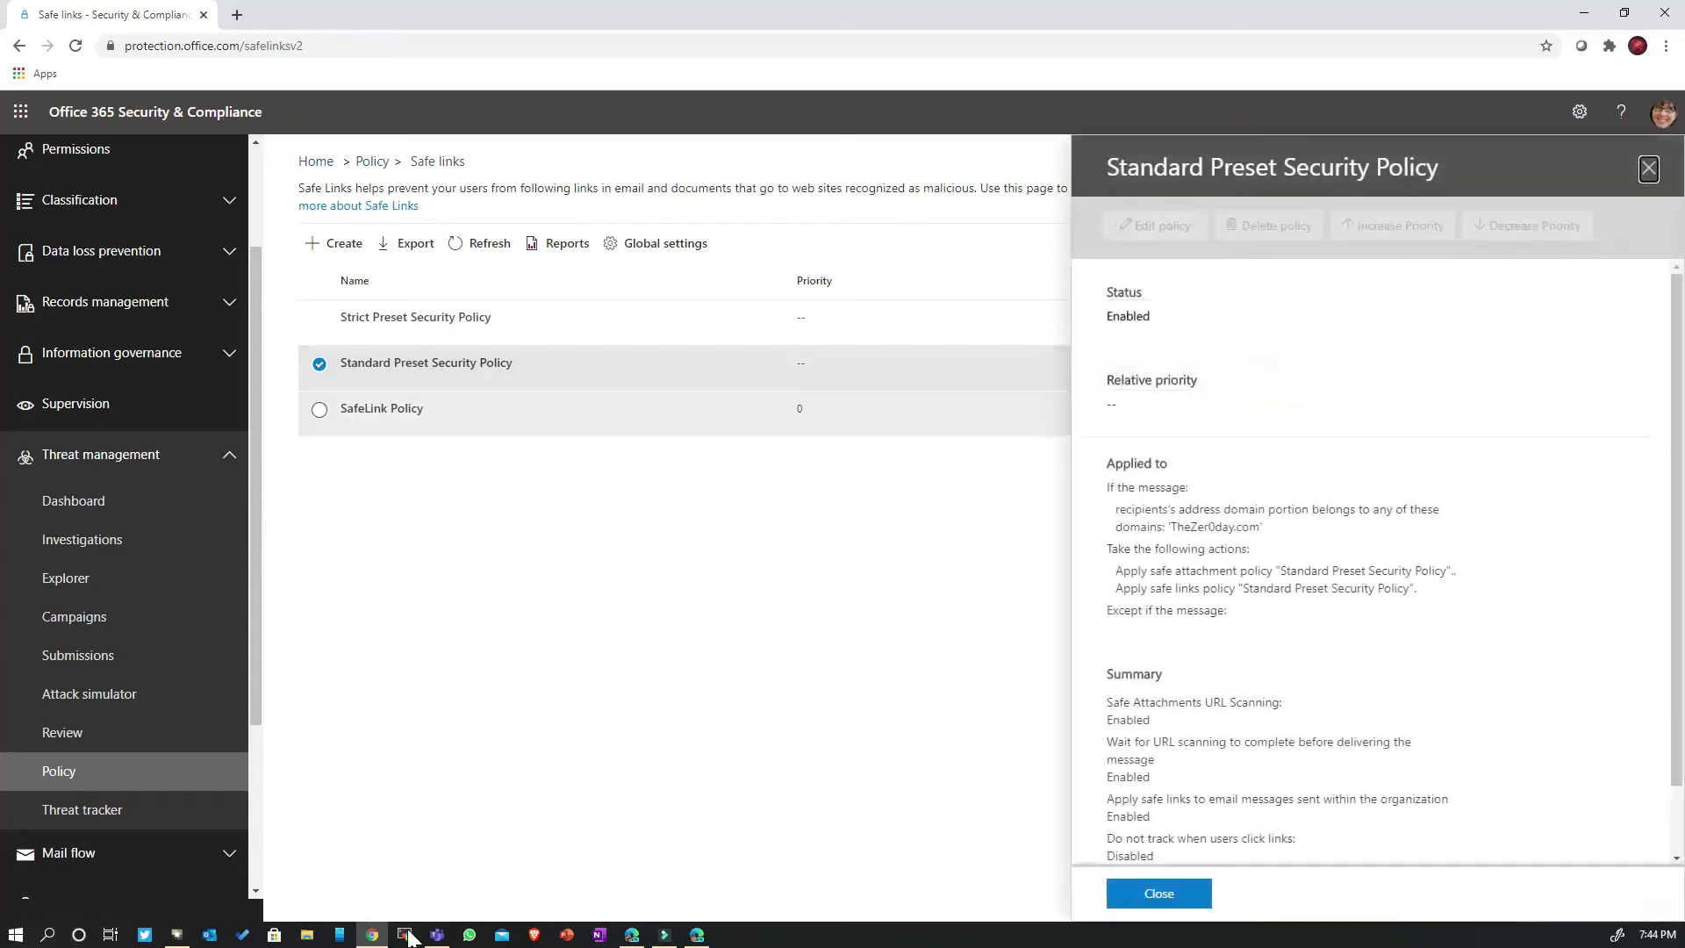
Review the Safe Links policy's settings for attachment URL scanning, waiting for scanning before delivery, and messages sent within the organization.
left_click_drag(1155, 720, 1106, 721)
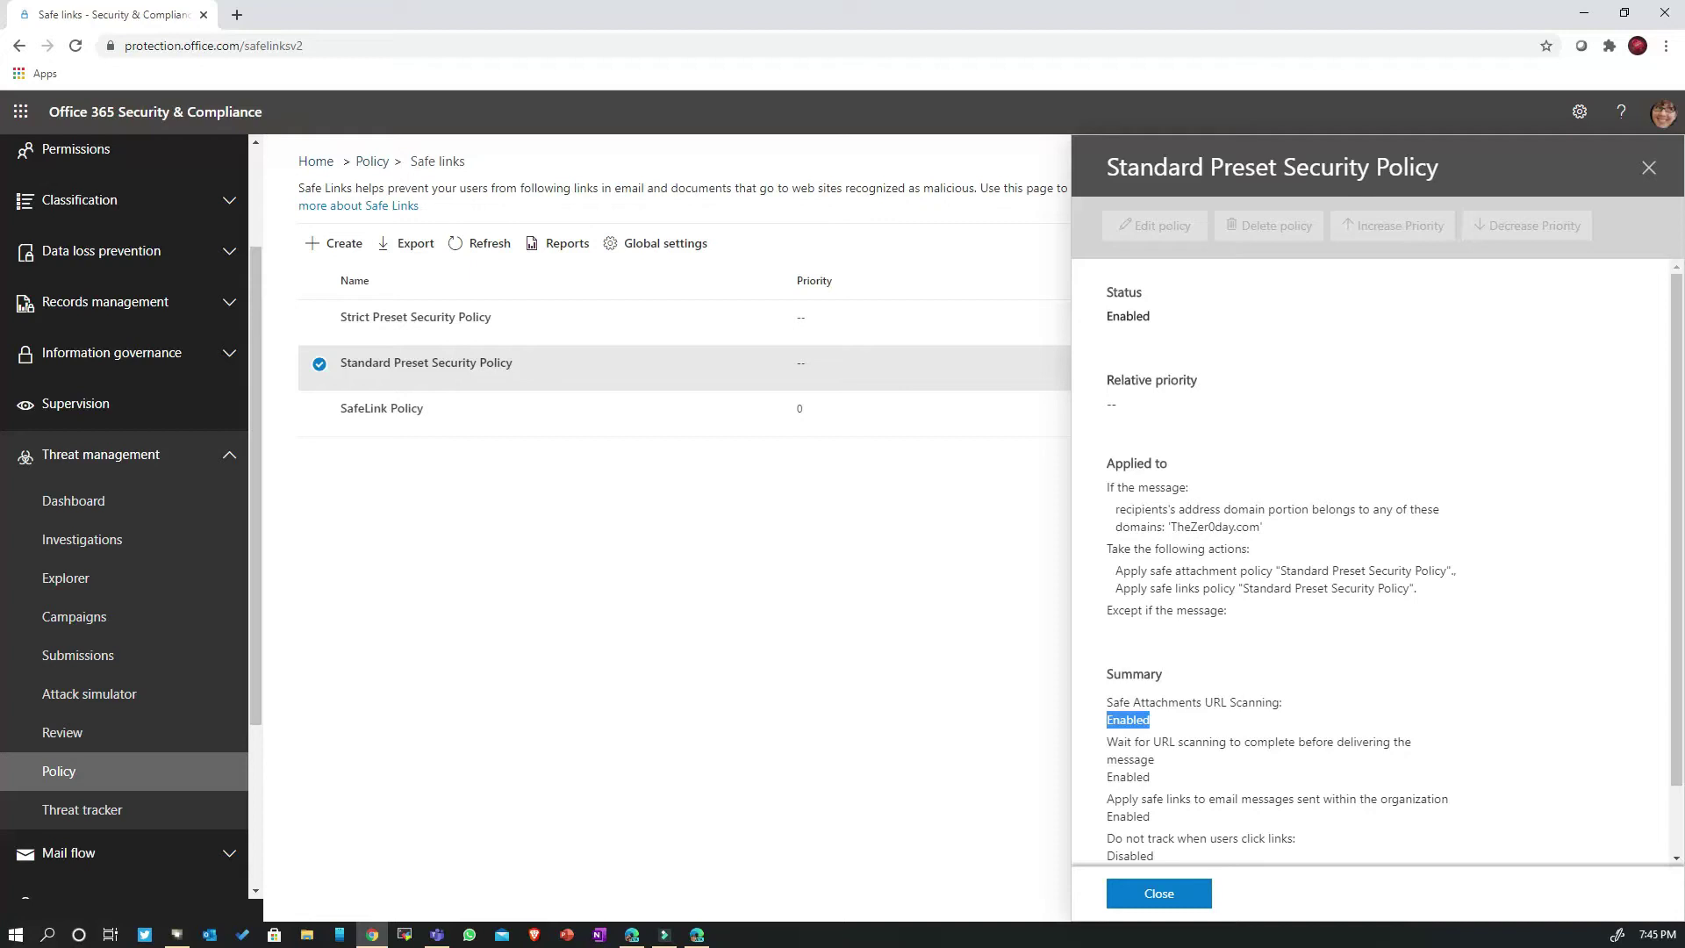
left_click_drag(1179, 799, 1106, 778)
scroll(1374, 566, "down", 1)
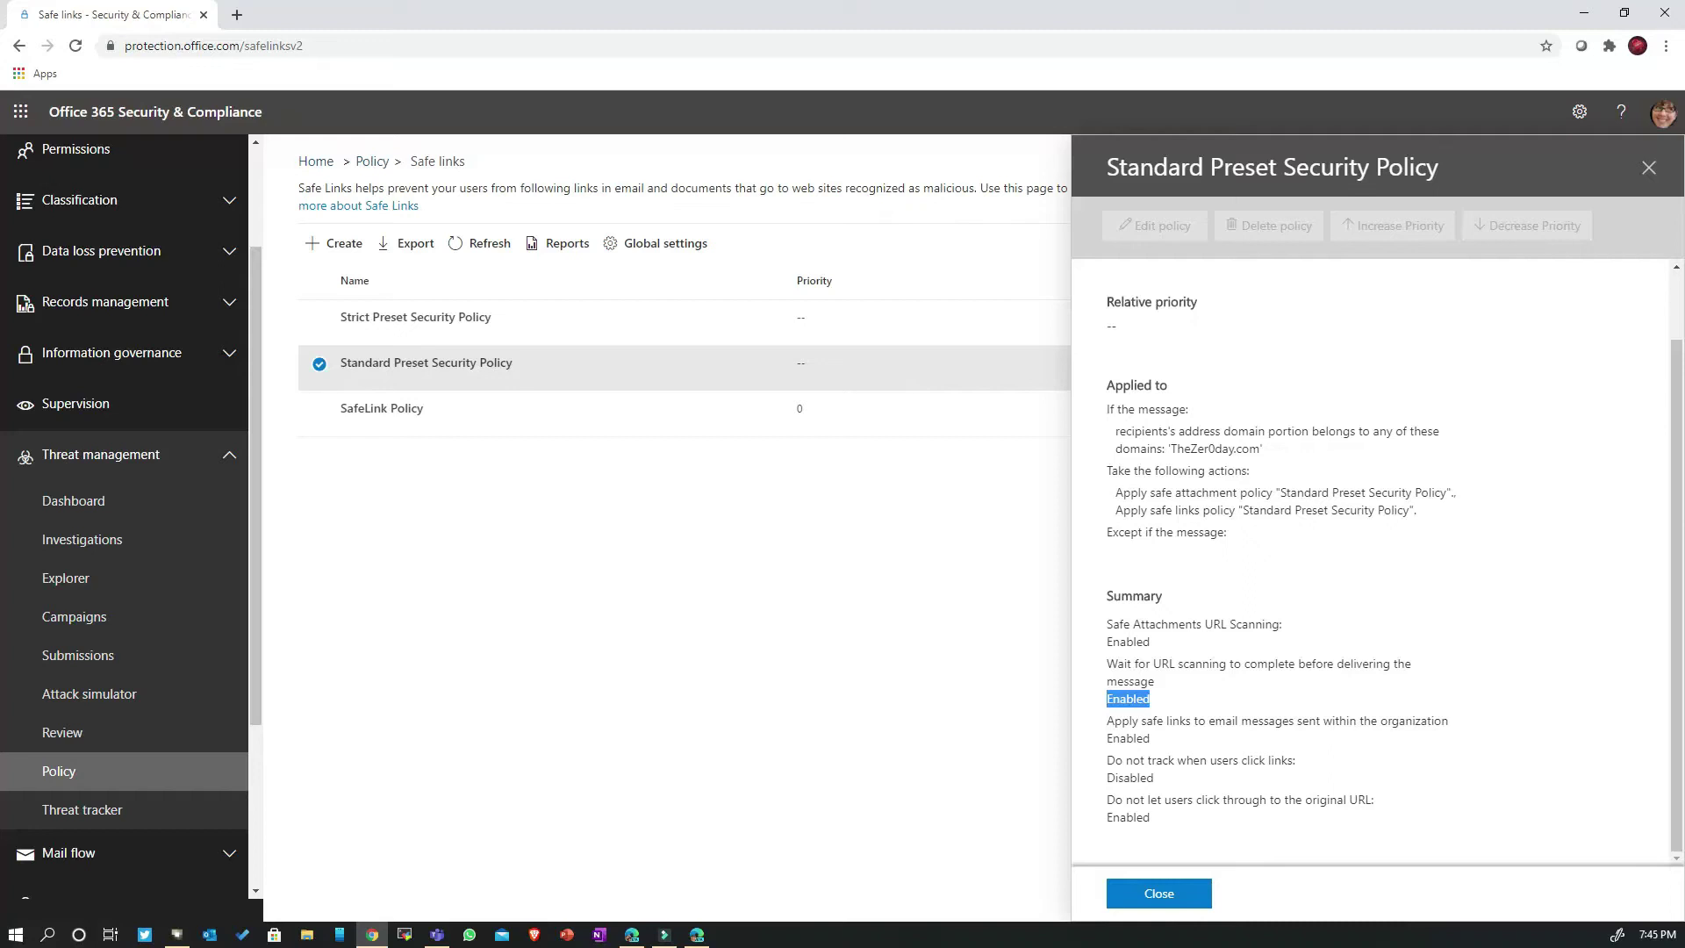
left_click_drag(1126, 738, 1150, 738)
Review the Safe Links policy's settings for tracking user clicks and click-through to the original URL, and close its details.
left_click_drag(1106, 760, 1153, 778)
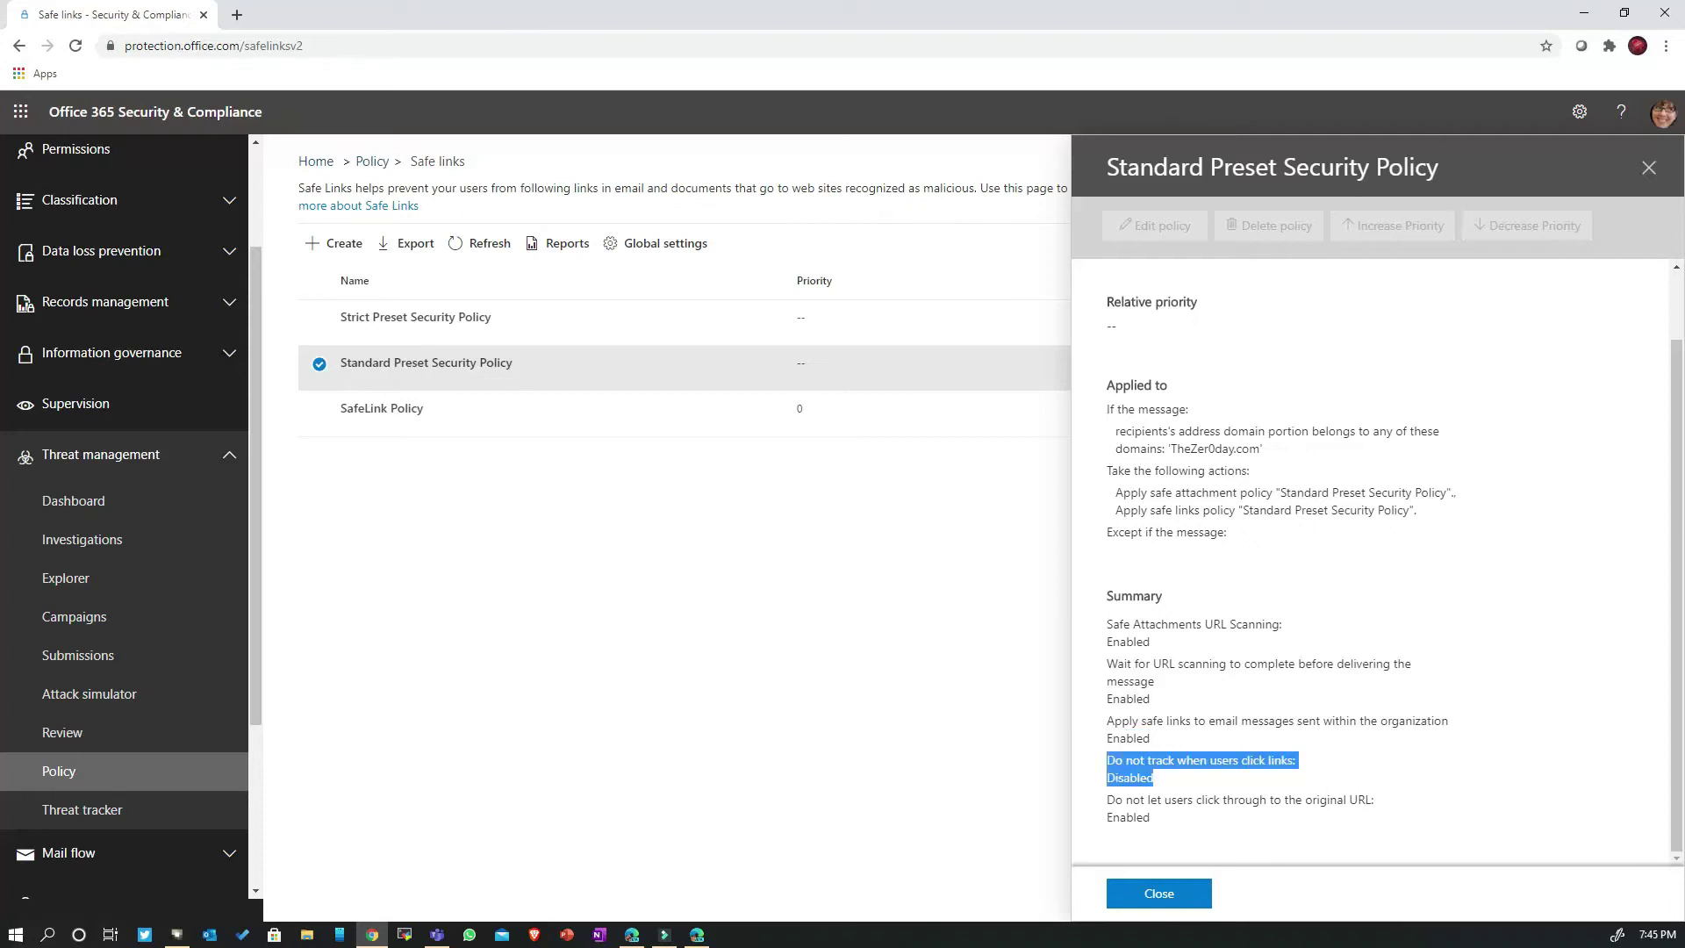
left_click(1153, 779)
double_click(1129, 779)
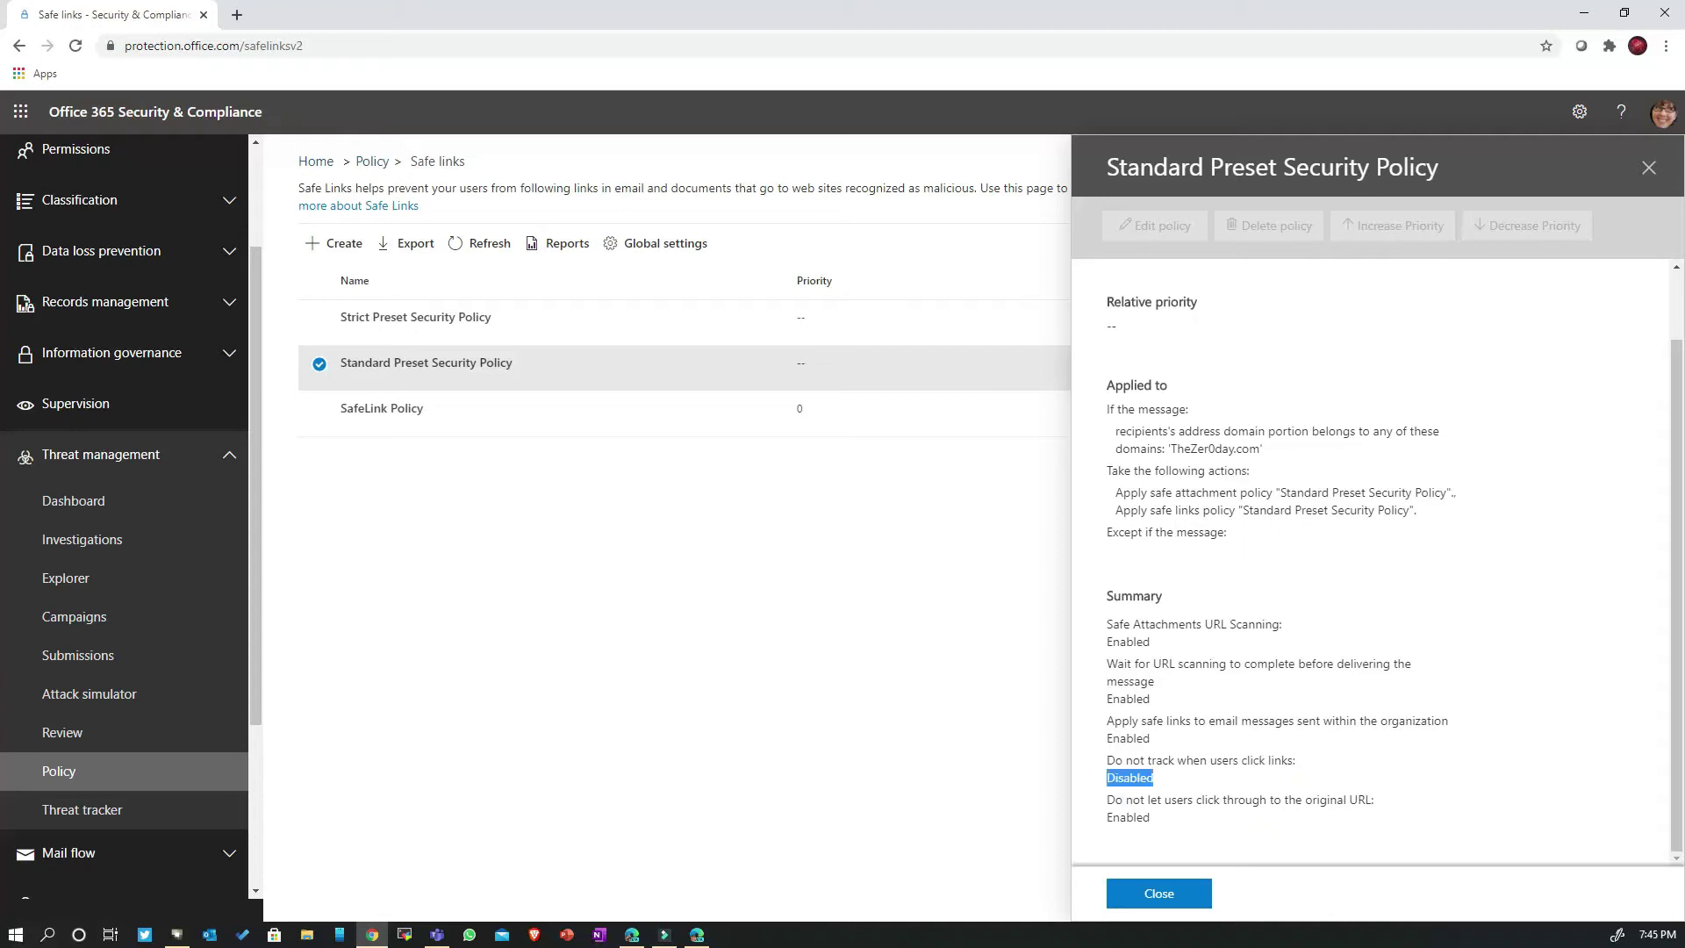
left_click(1141, 778)
left_click_drag(1124, 800, 1149, 818)
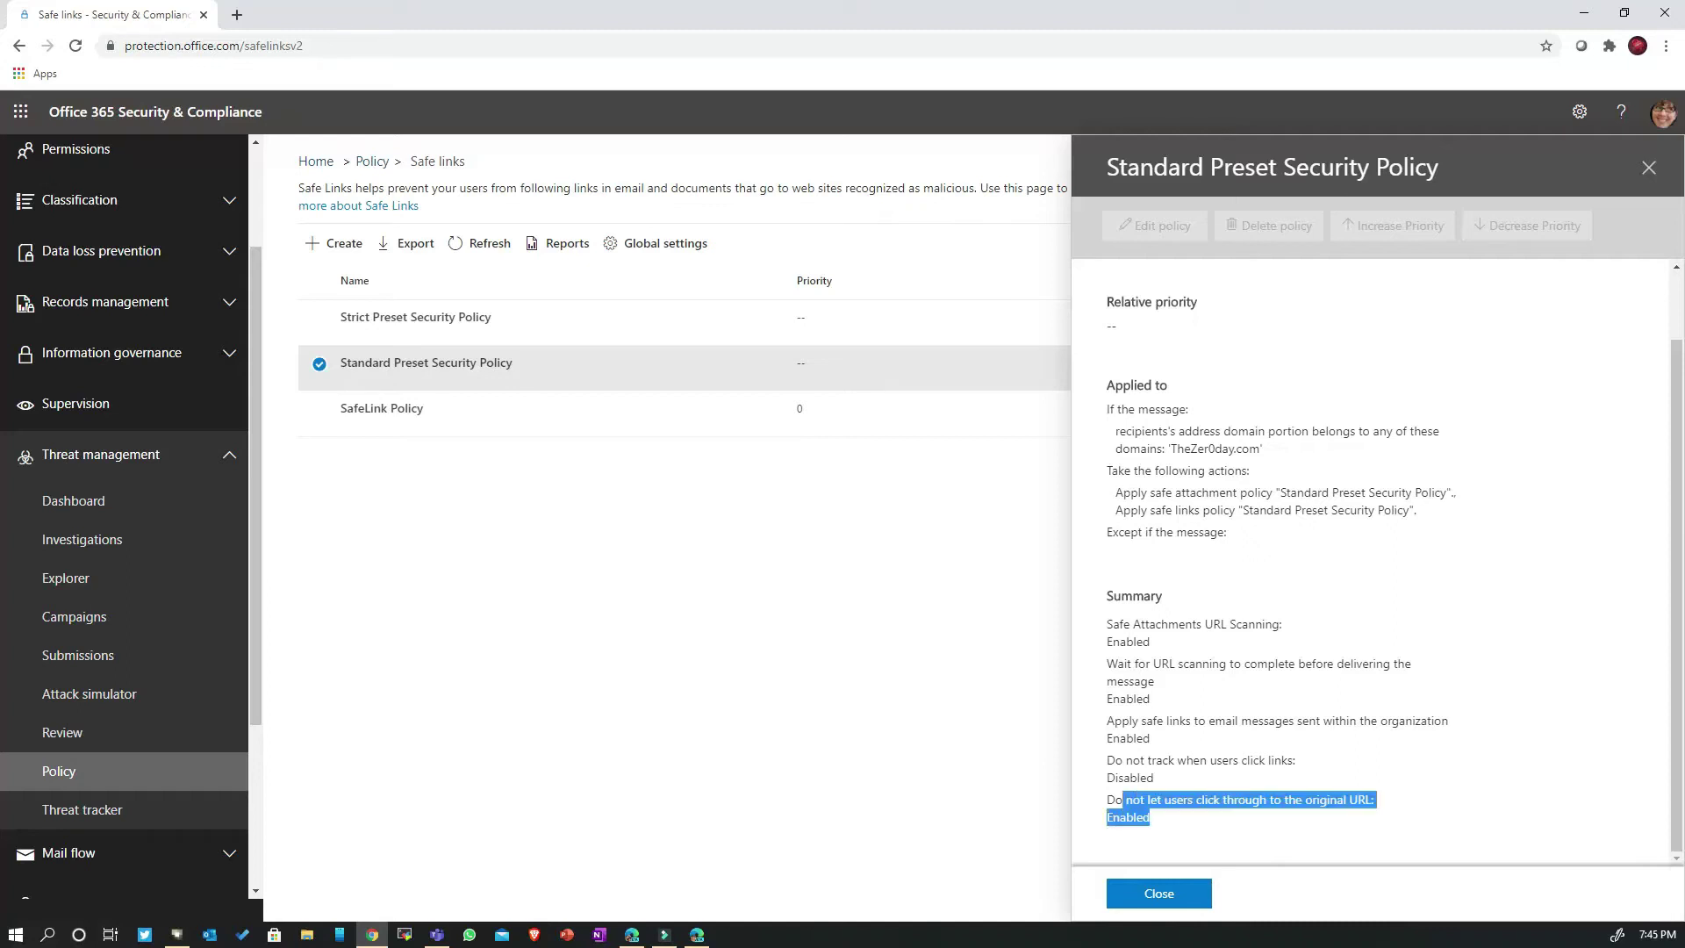
left_click(1156, 818)
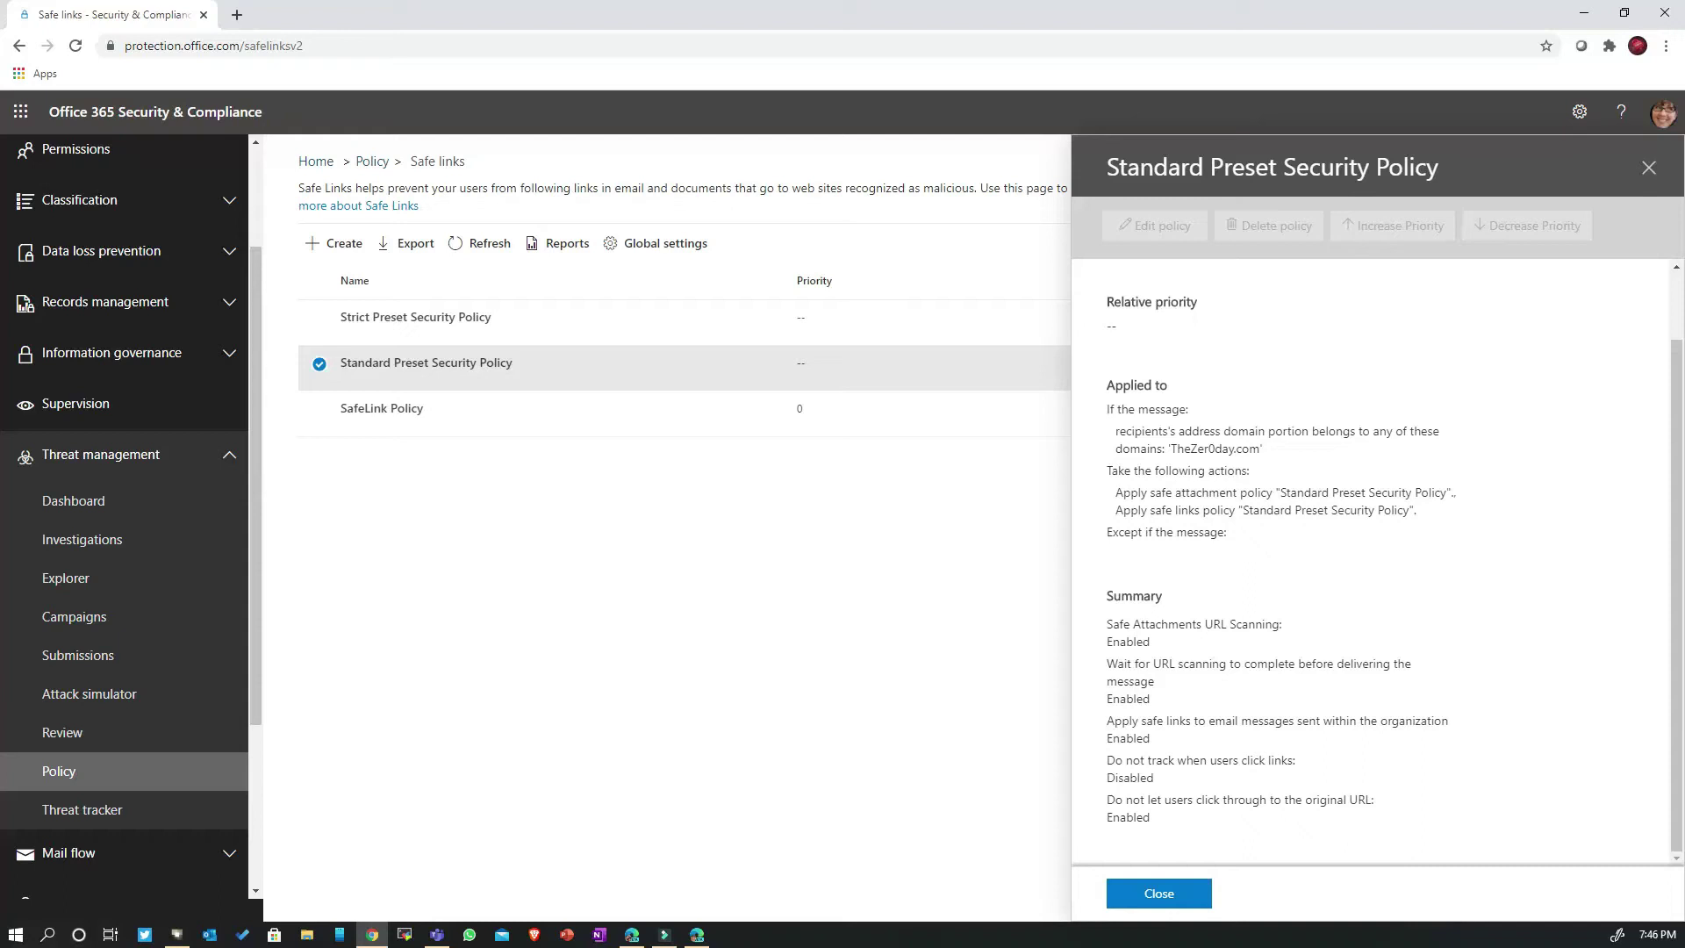
left_click_drag(1121, 817, 1371, 799)
double_click(1128, 817)
left_click(1158, 893)
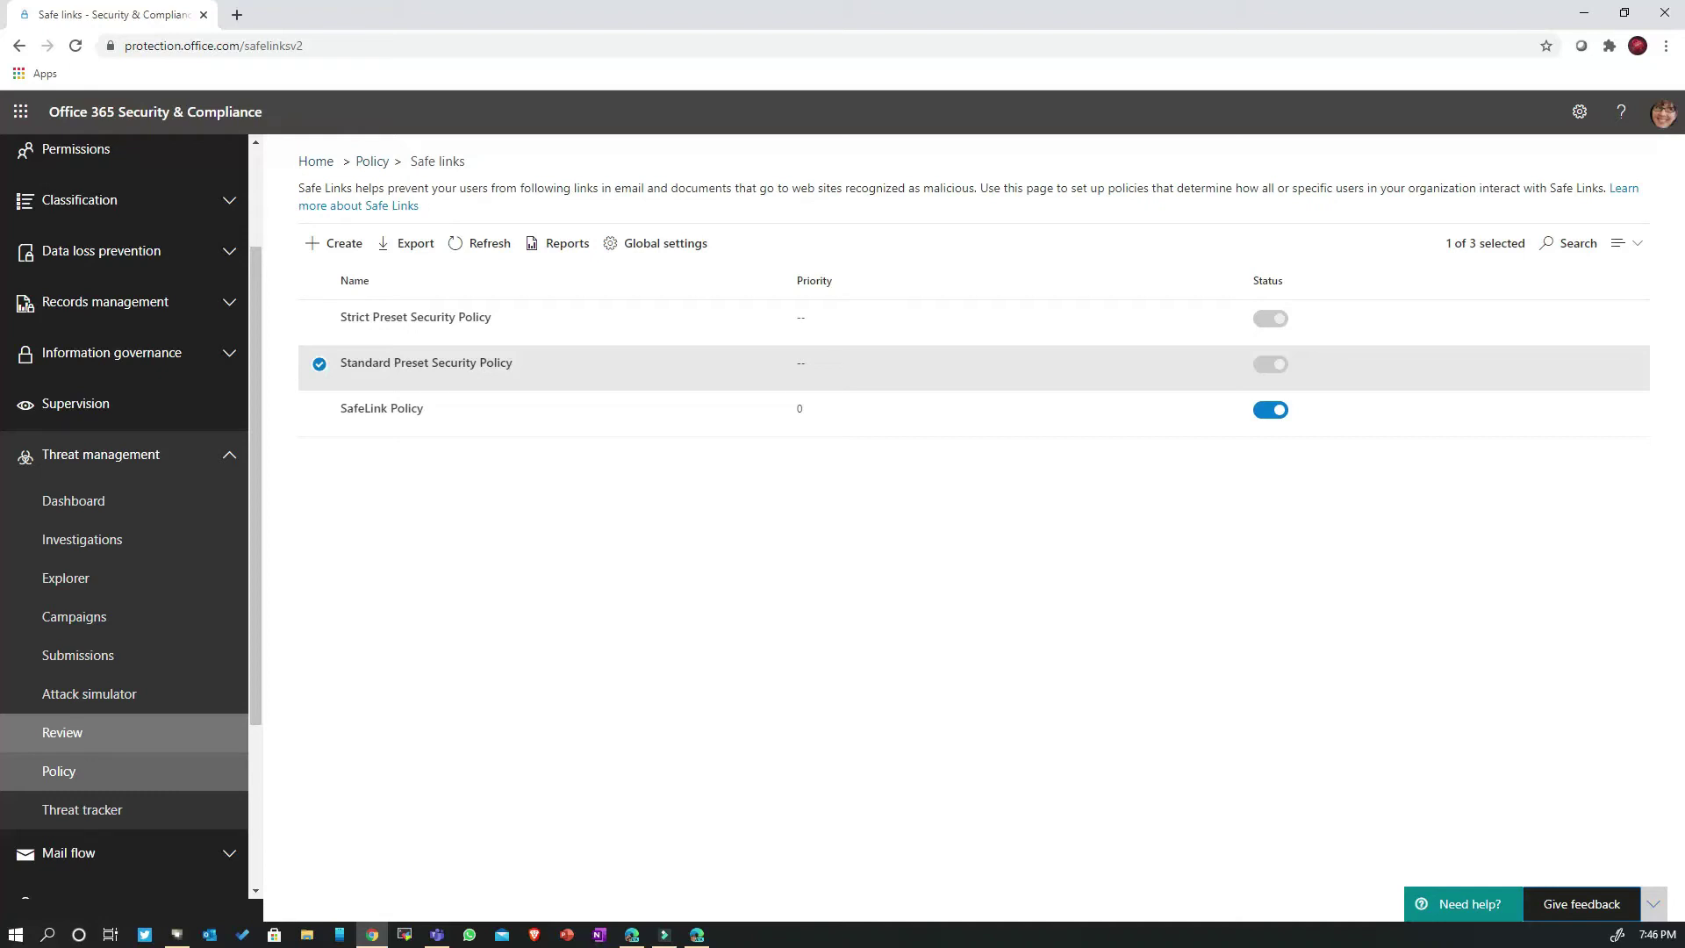
In the preset security policies, disable Standard protection and enable Strict protection.
left_click(59, 771)
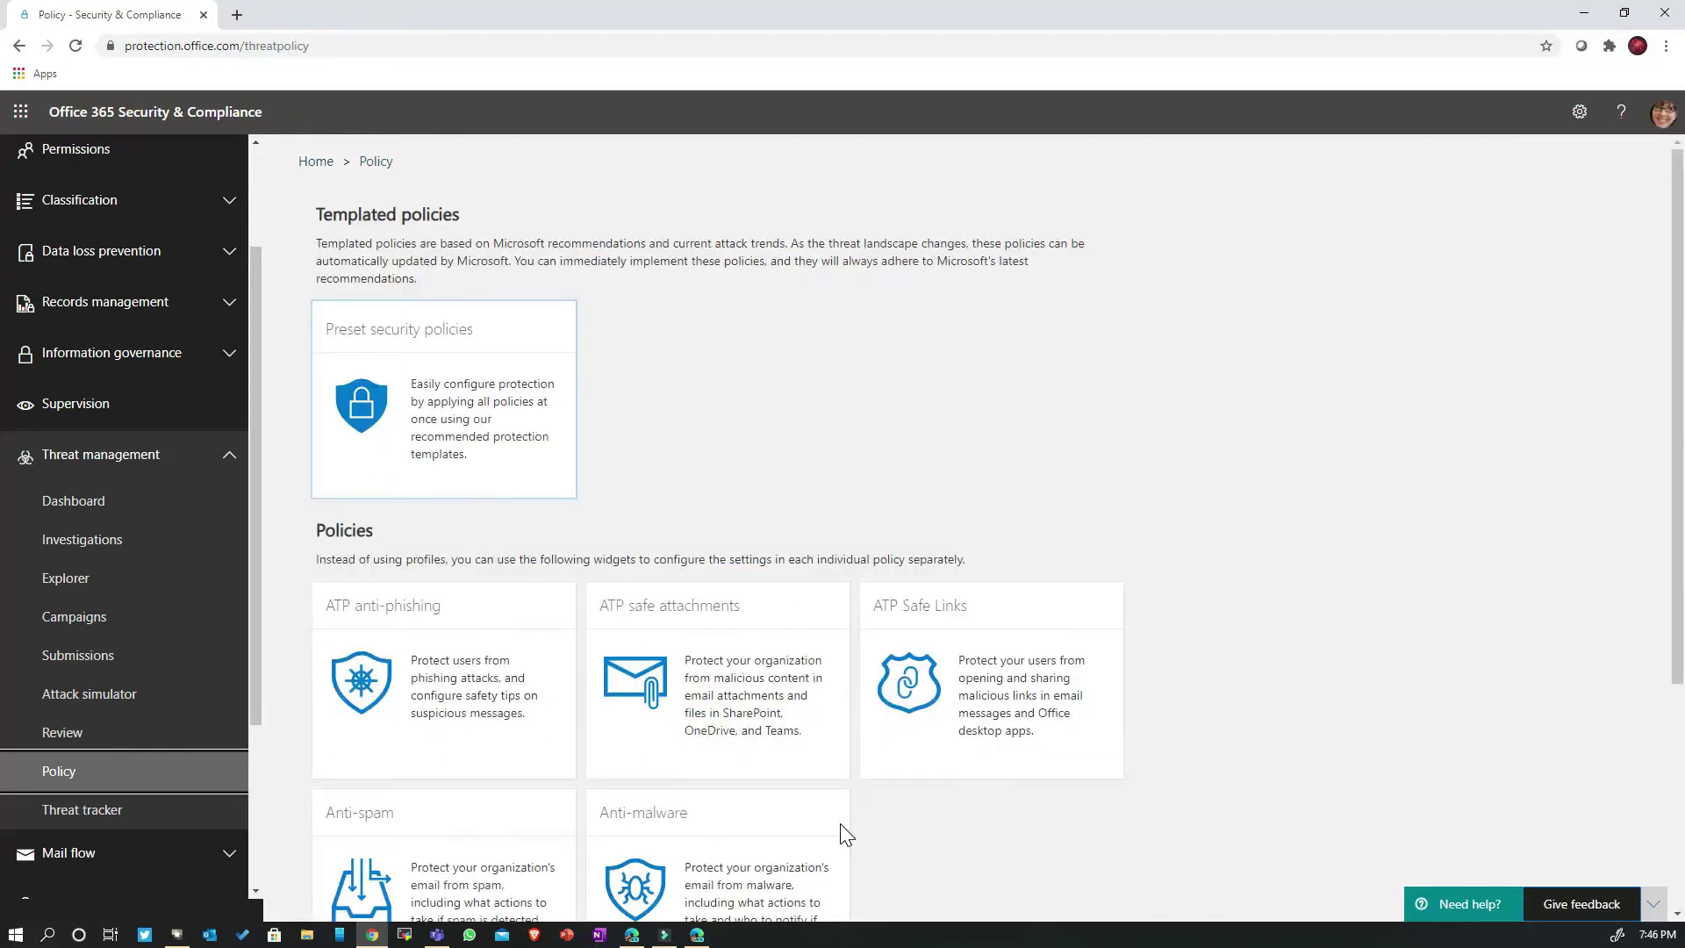
key("Return")
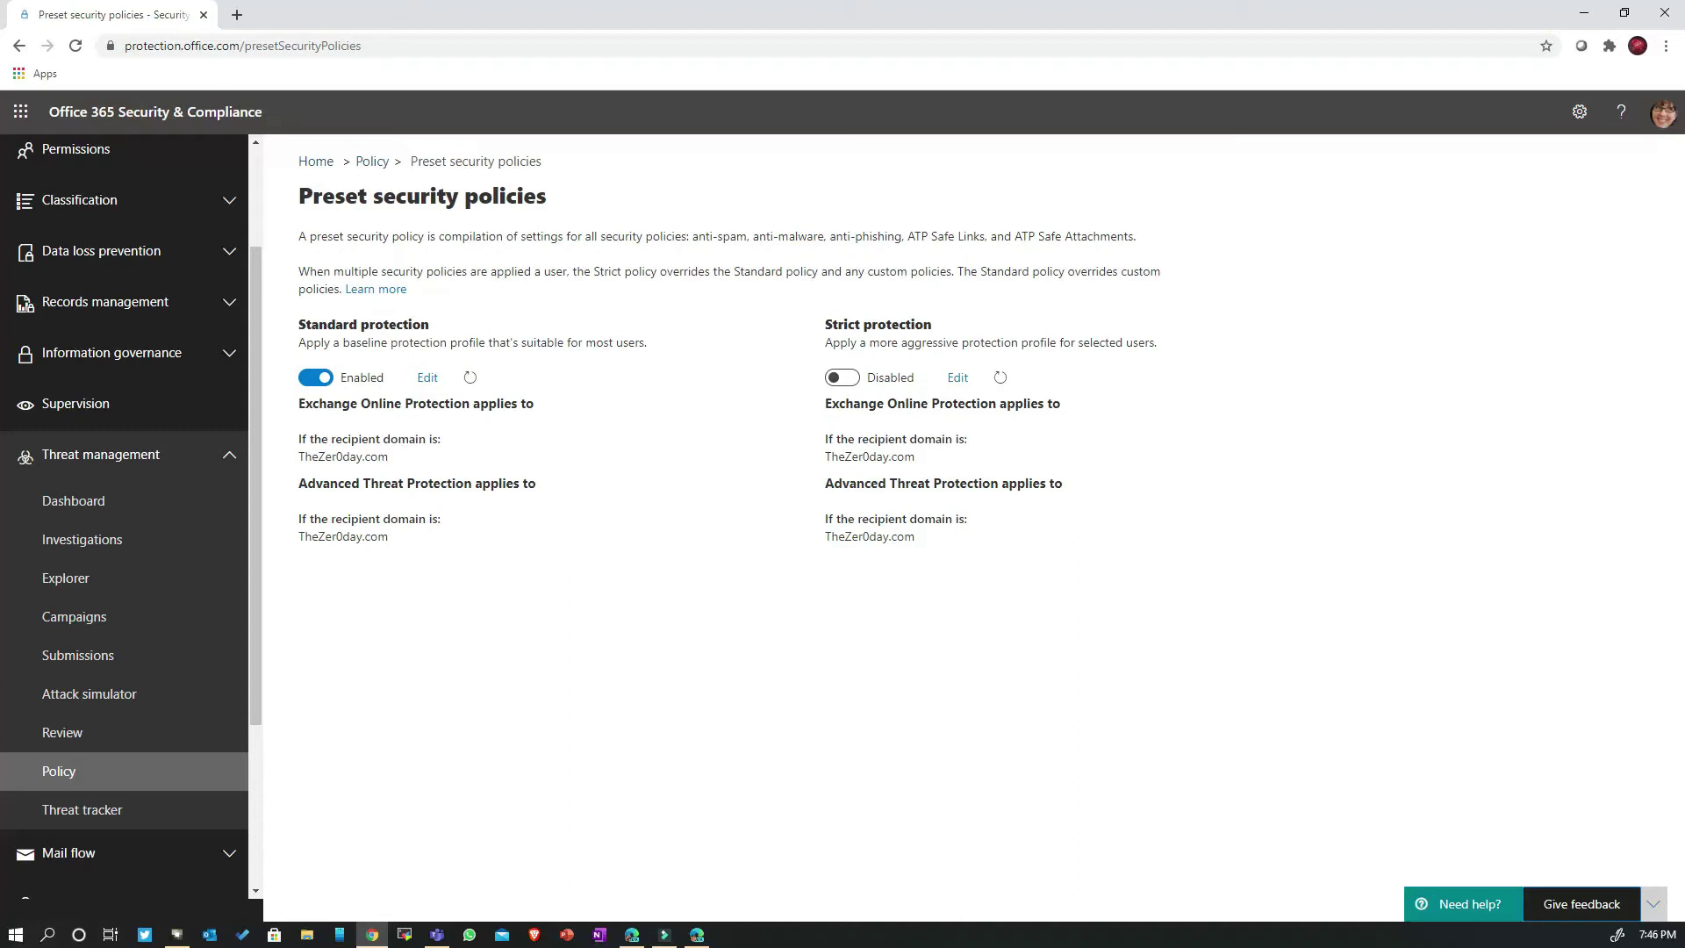
left_click(315, 378)
left_click(843, 378)
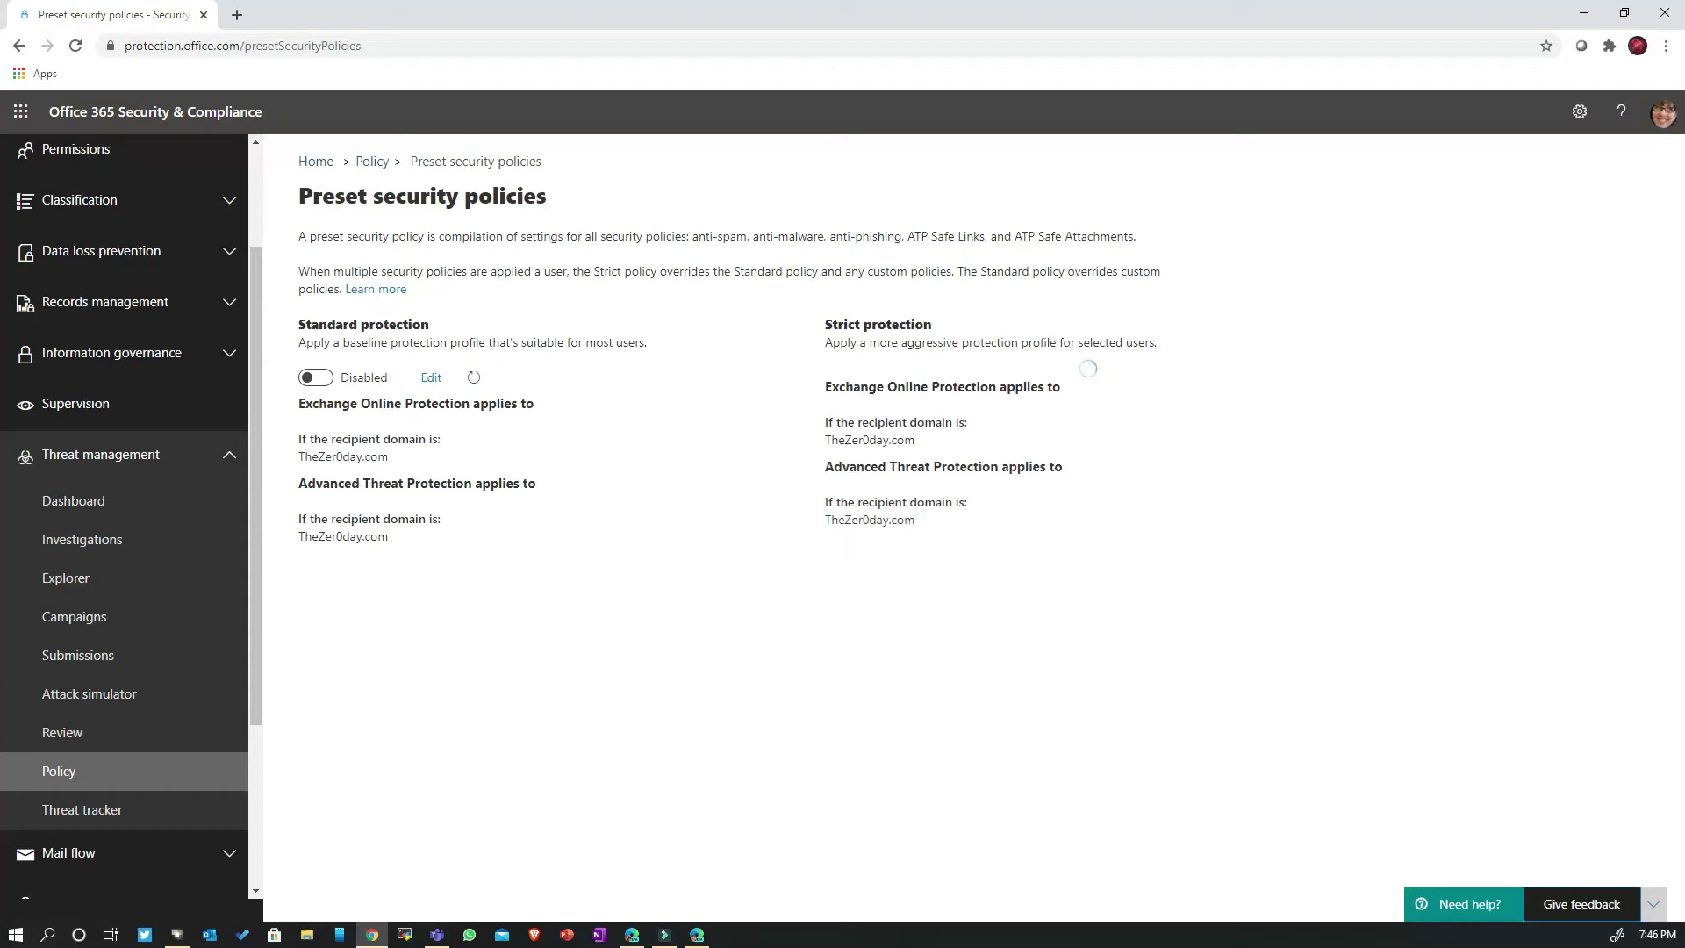
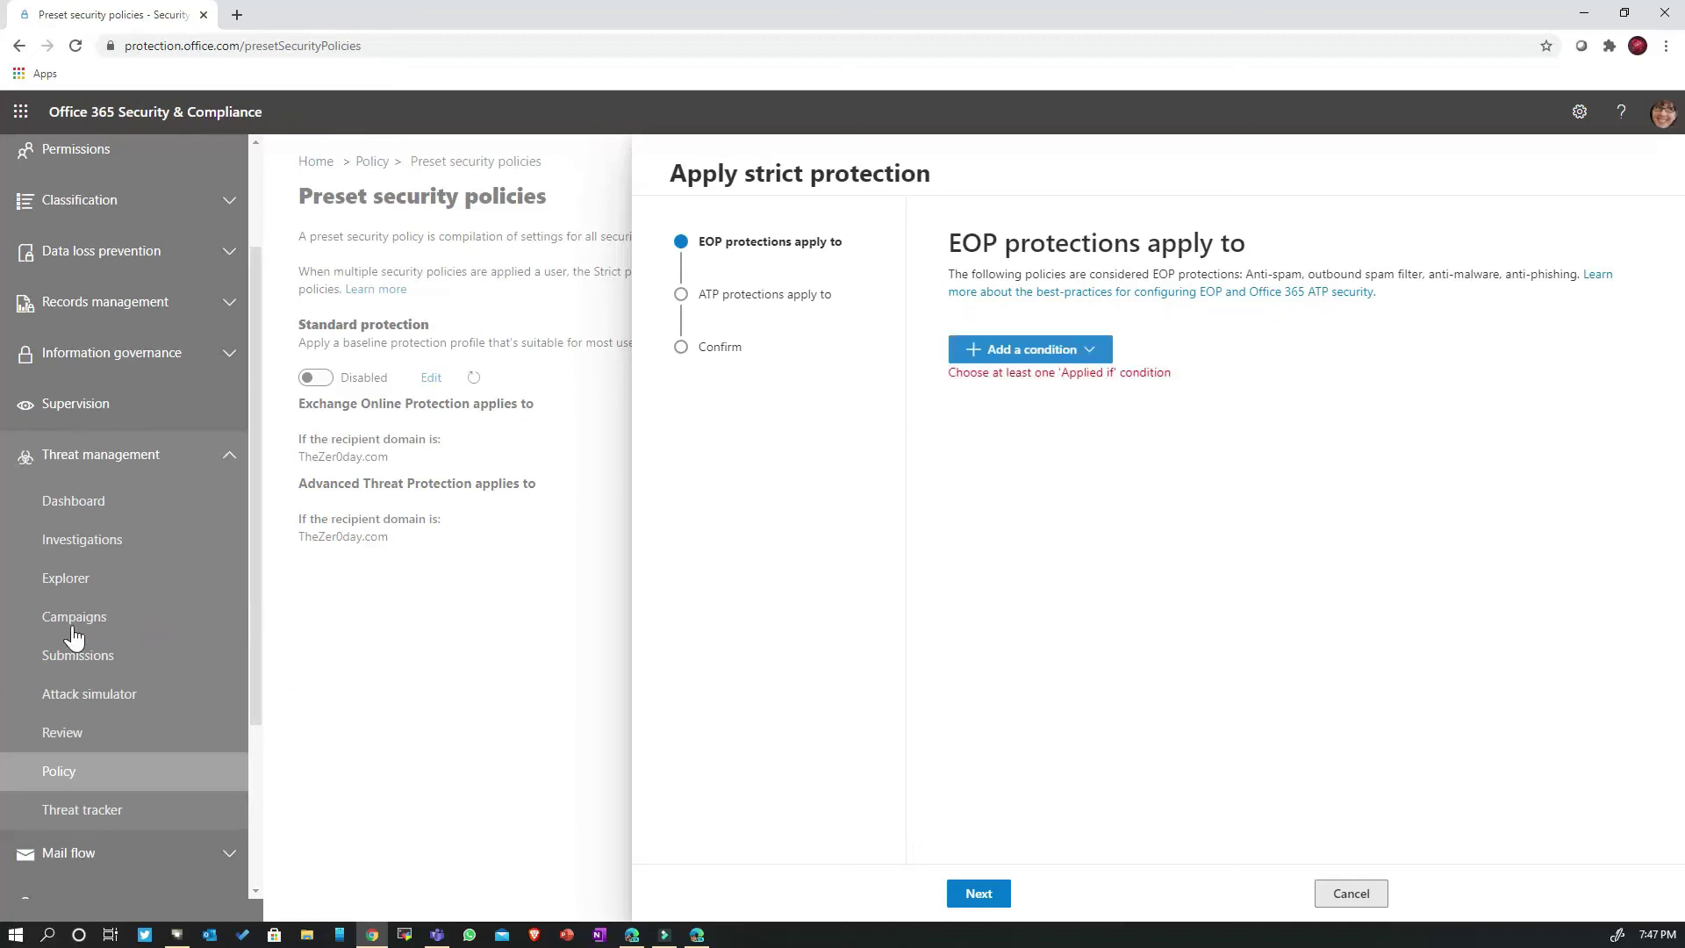
Set the Strict EOP protections to apply where the recipients are a specific user, selecting the user's name, and continue to ATP protections.
left_click(1030, 349)
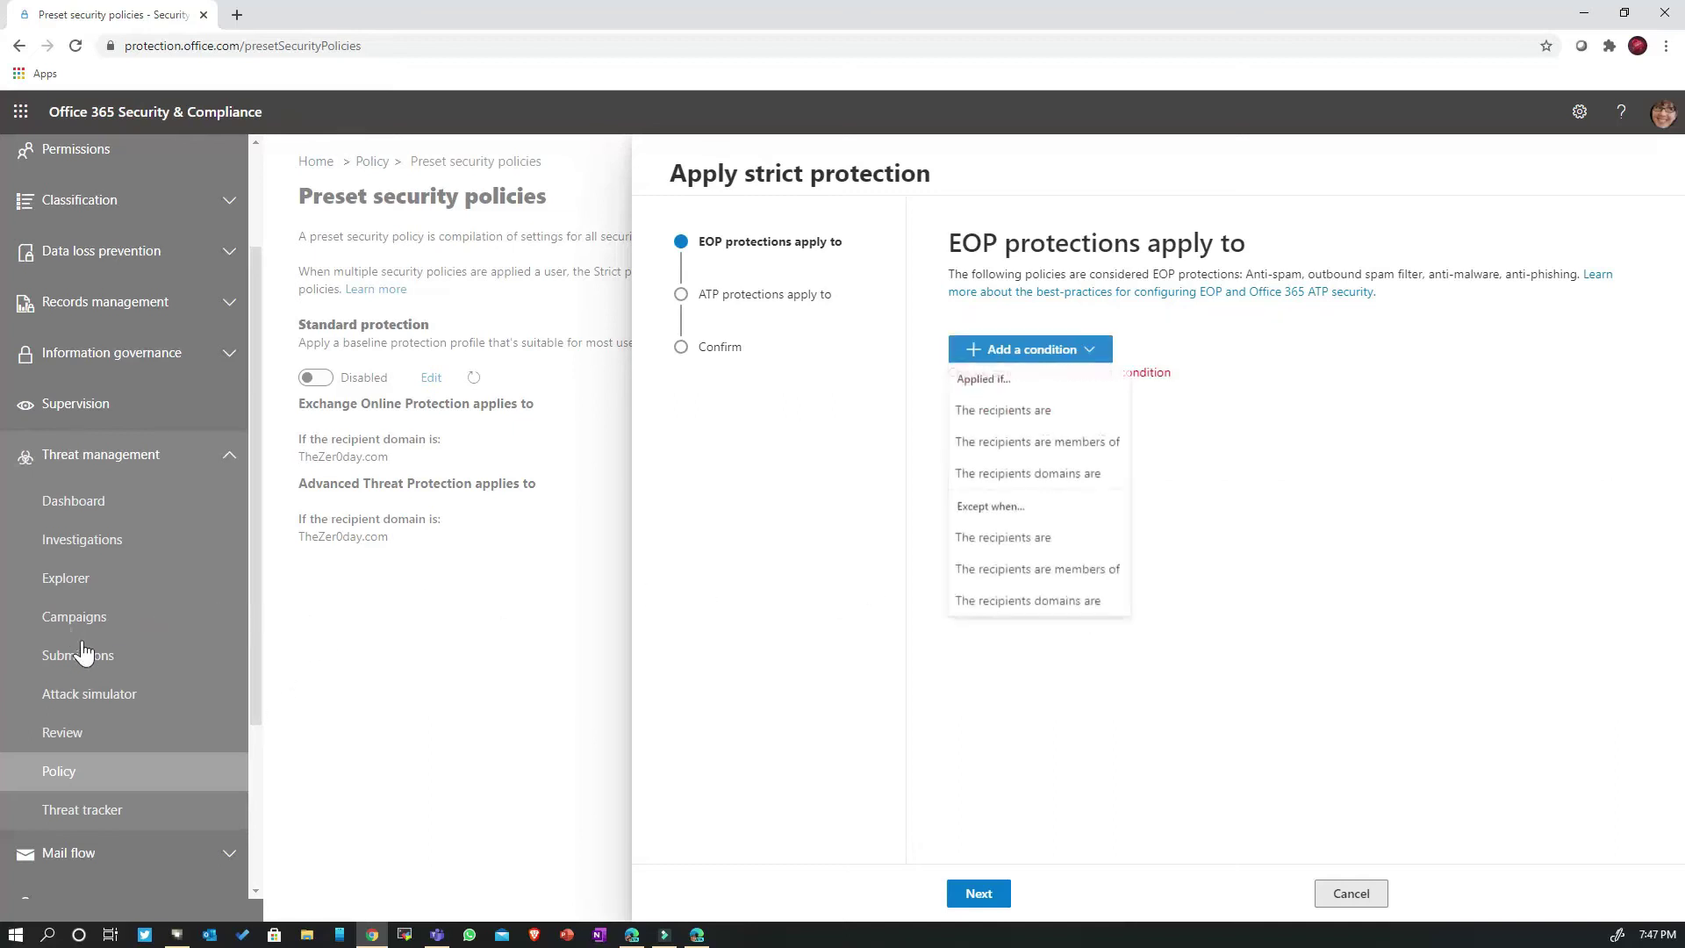
left_click(1009, 410)
key("Tab")
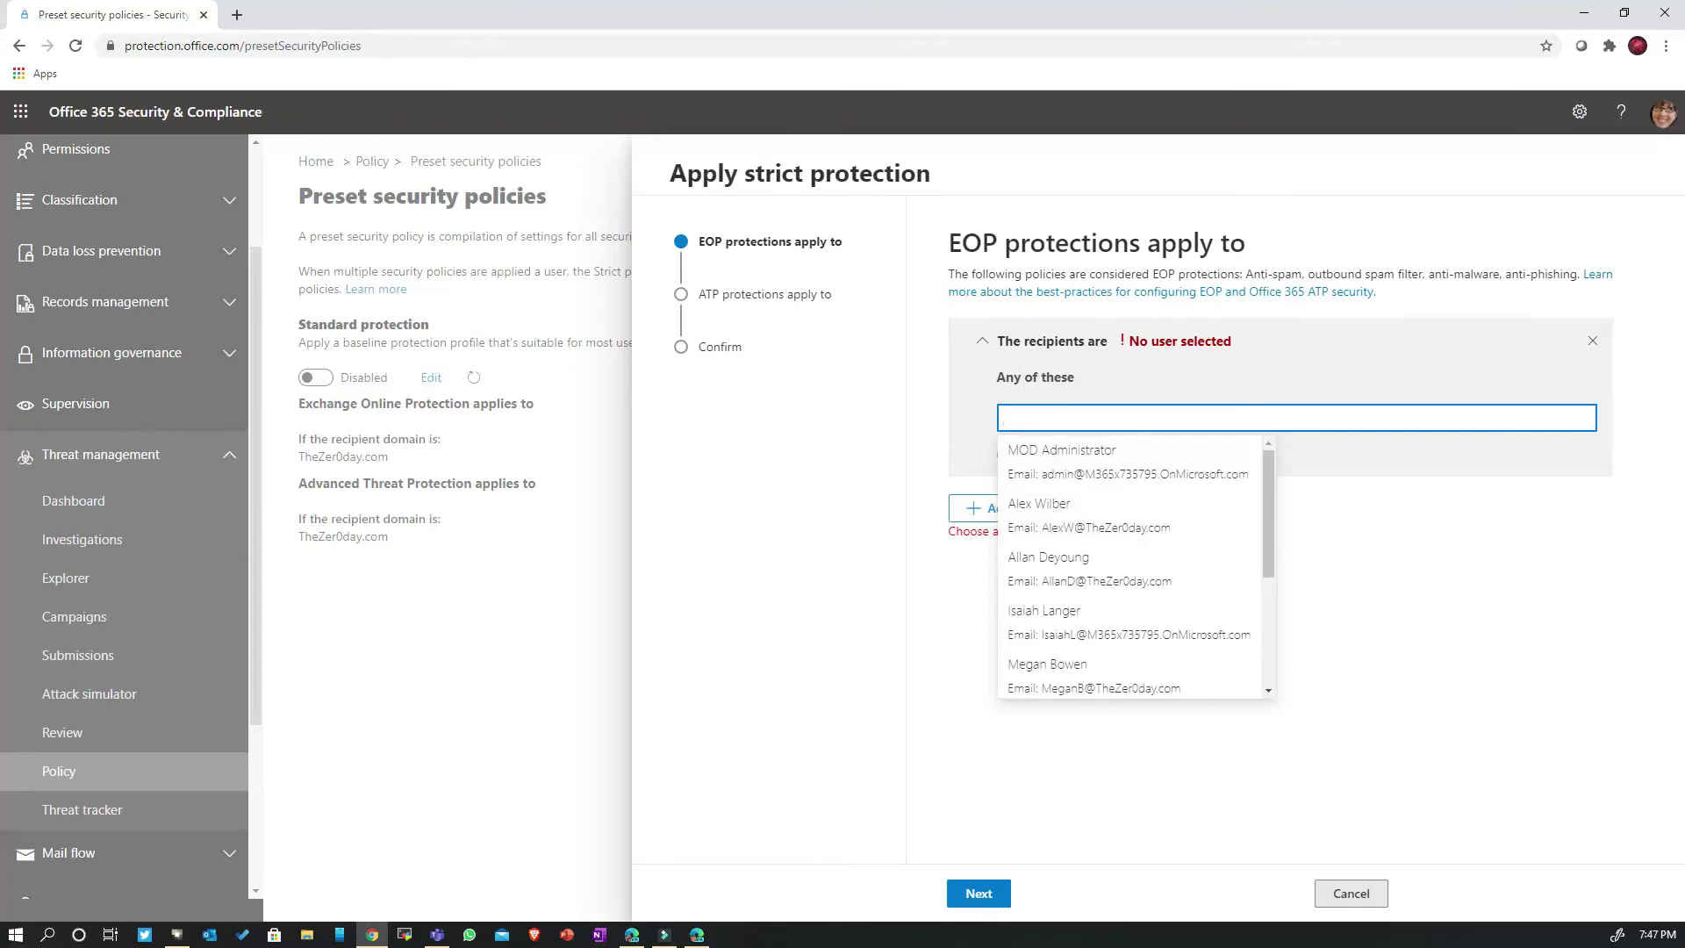
type("ale")
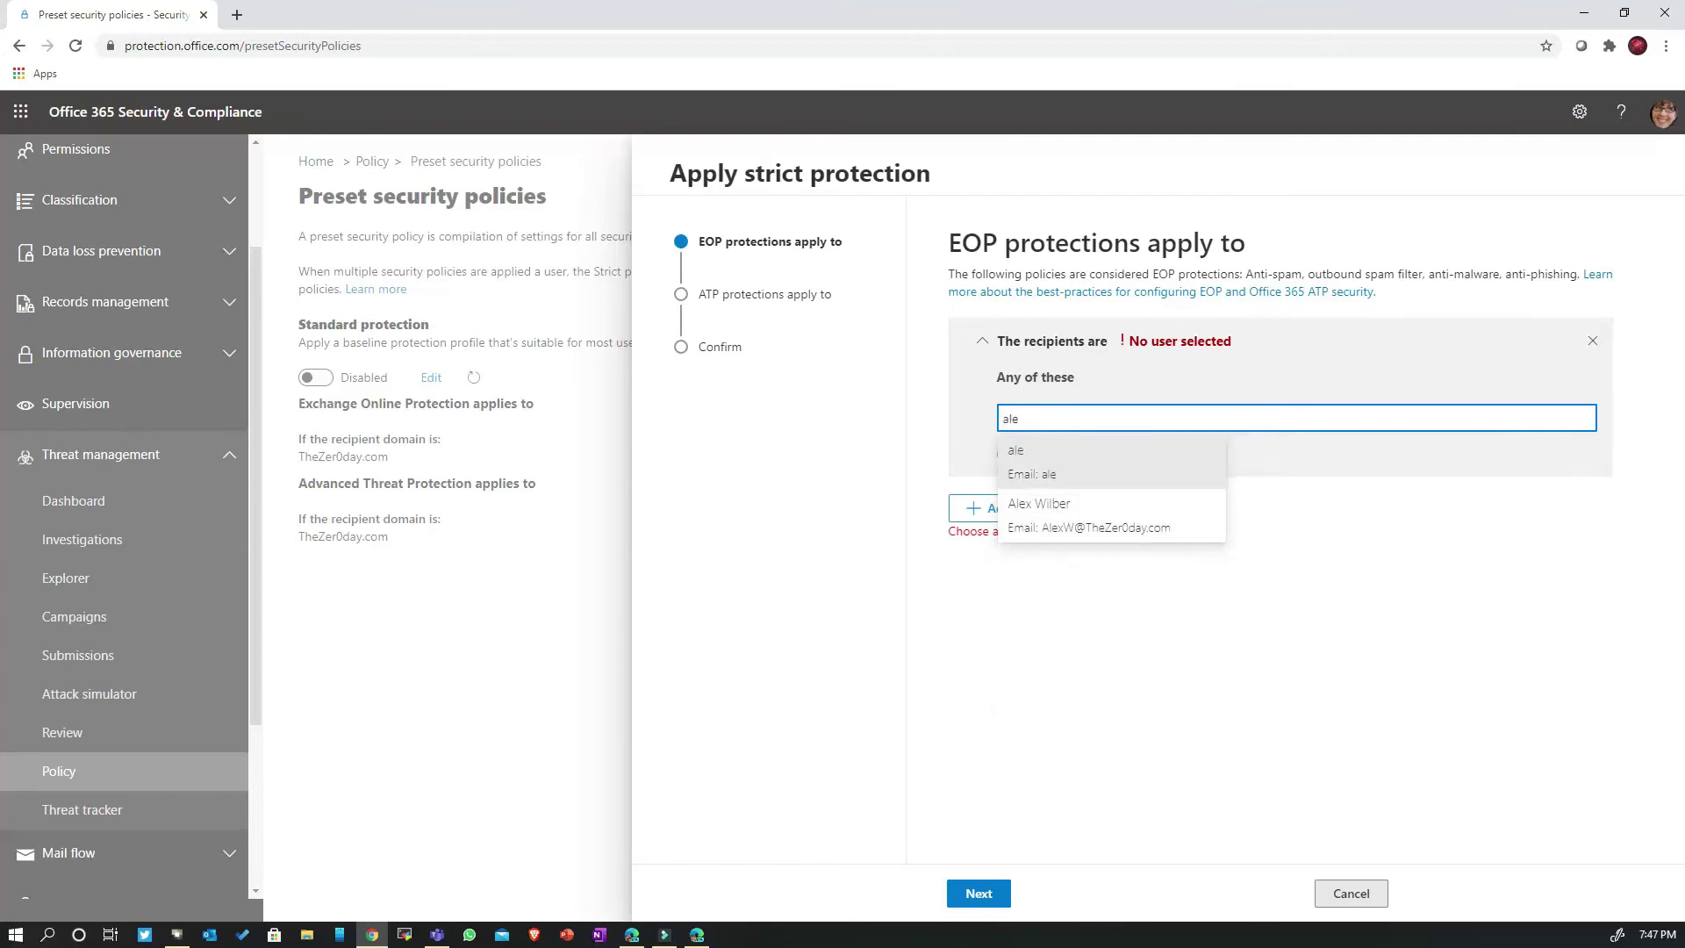
key("Down")
key("Return")
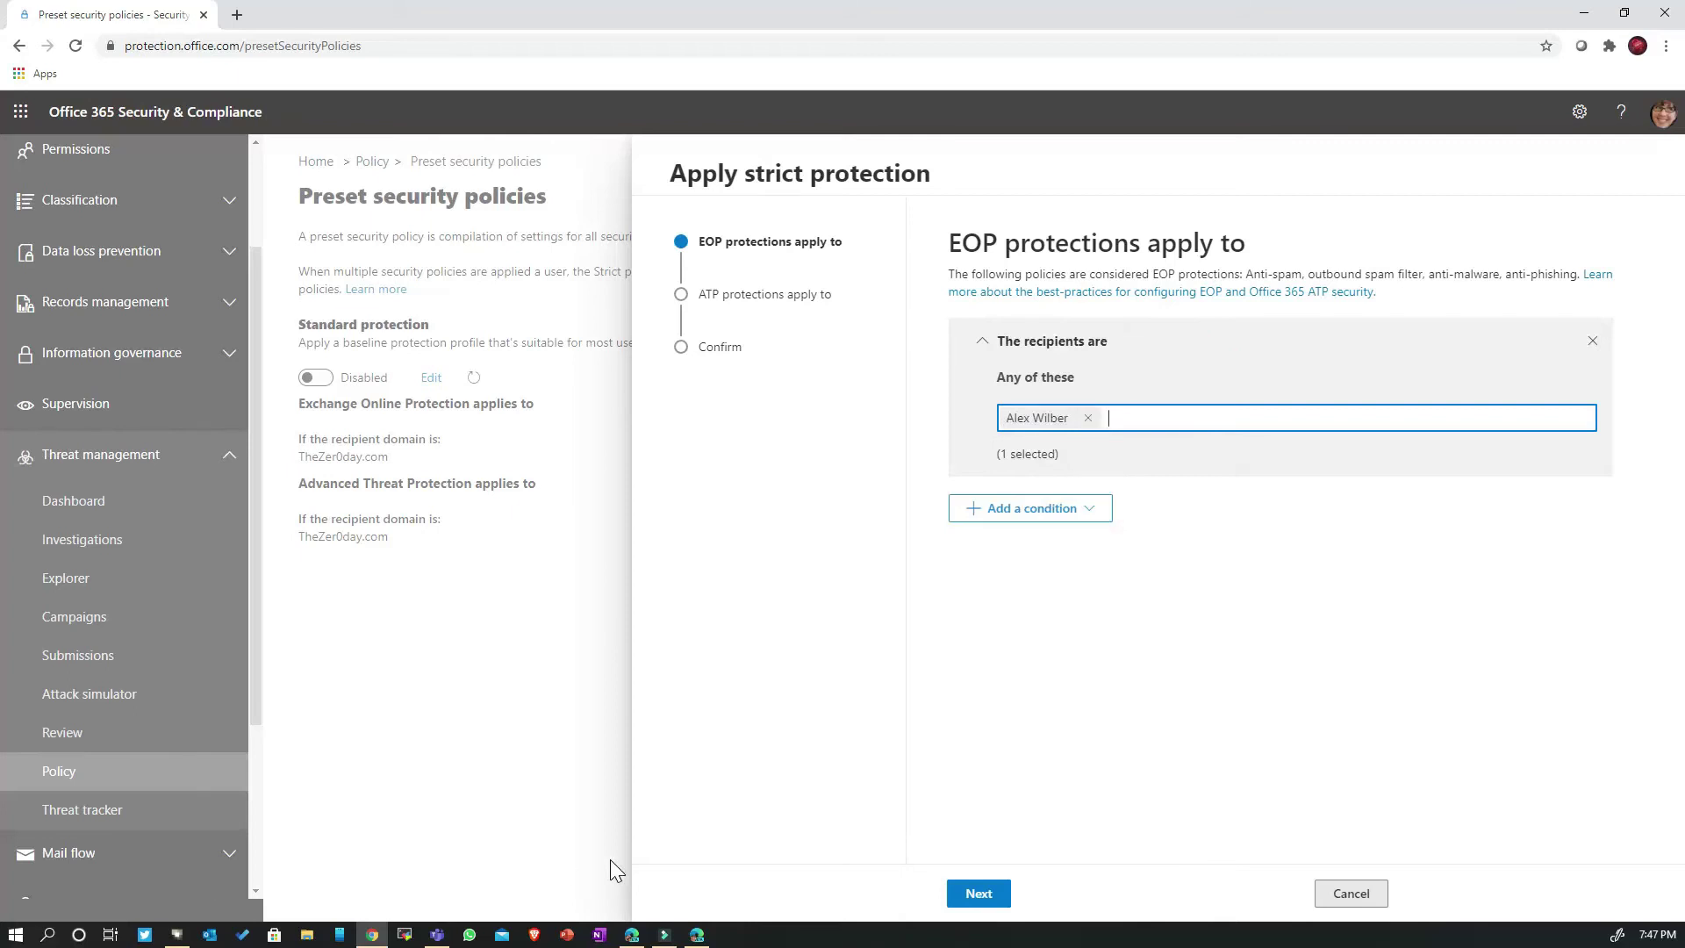
left_click(978, 892)
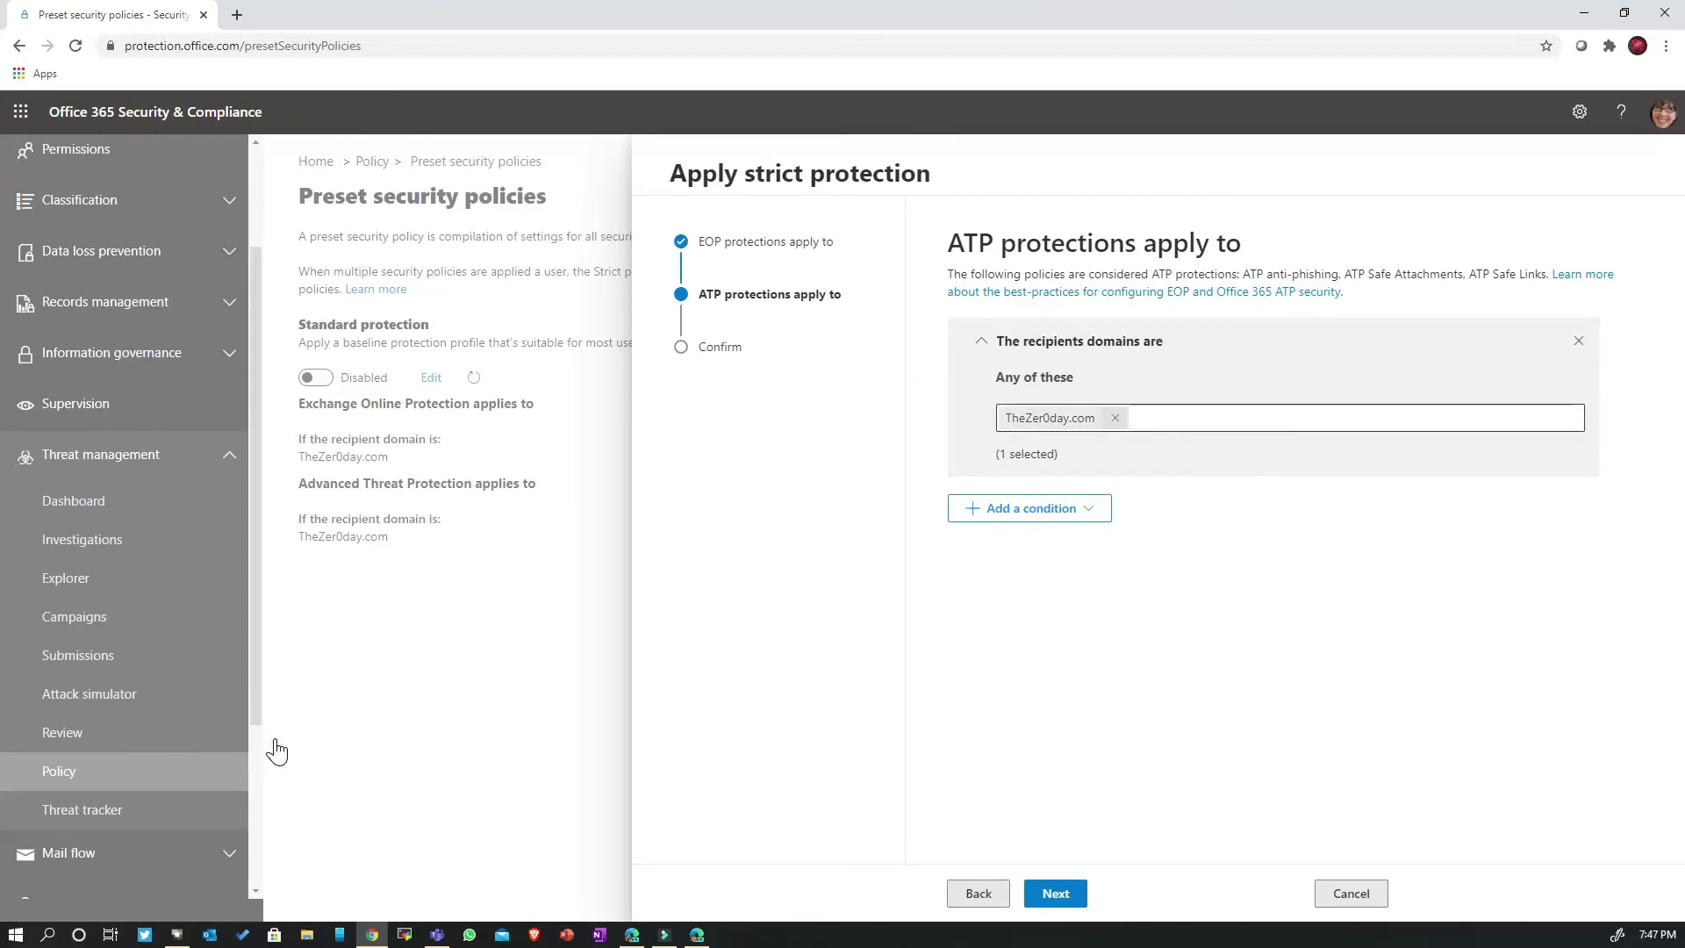
Replace the ATP protections' recipient domain condition with an applied-if condition of "The recipients are".
left_click(1114, 417)
left_click(1579, 341)
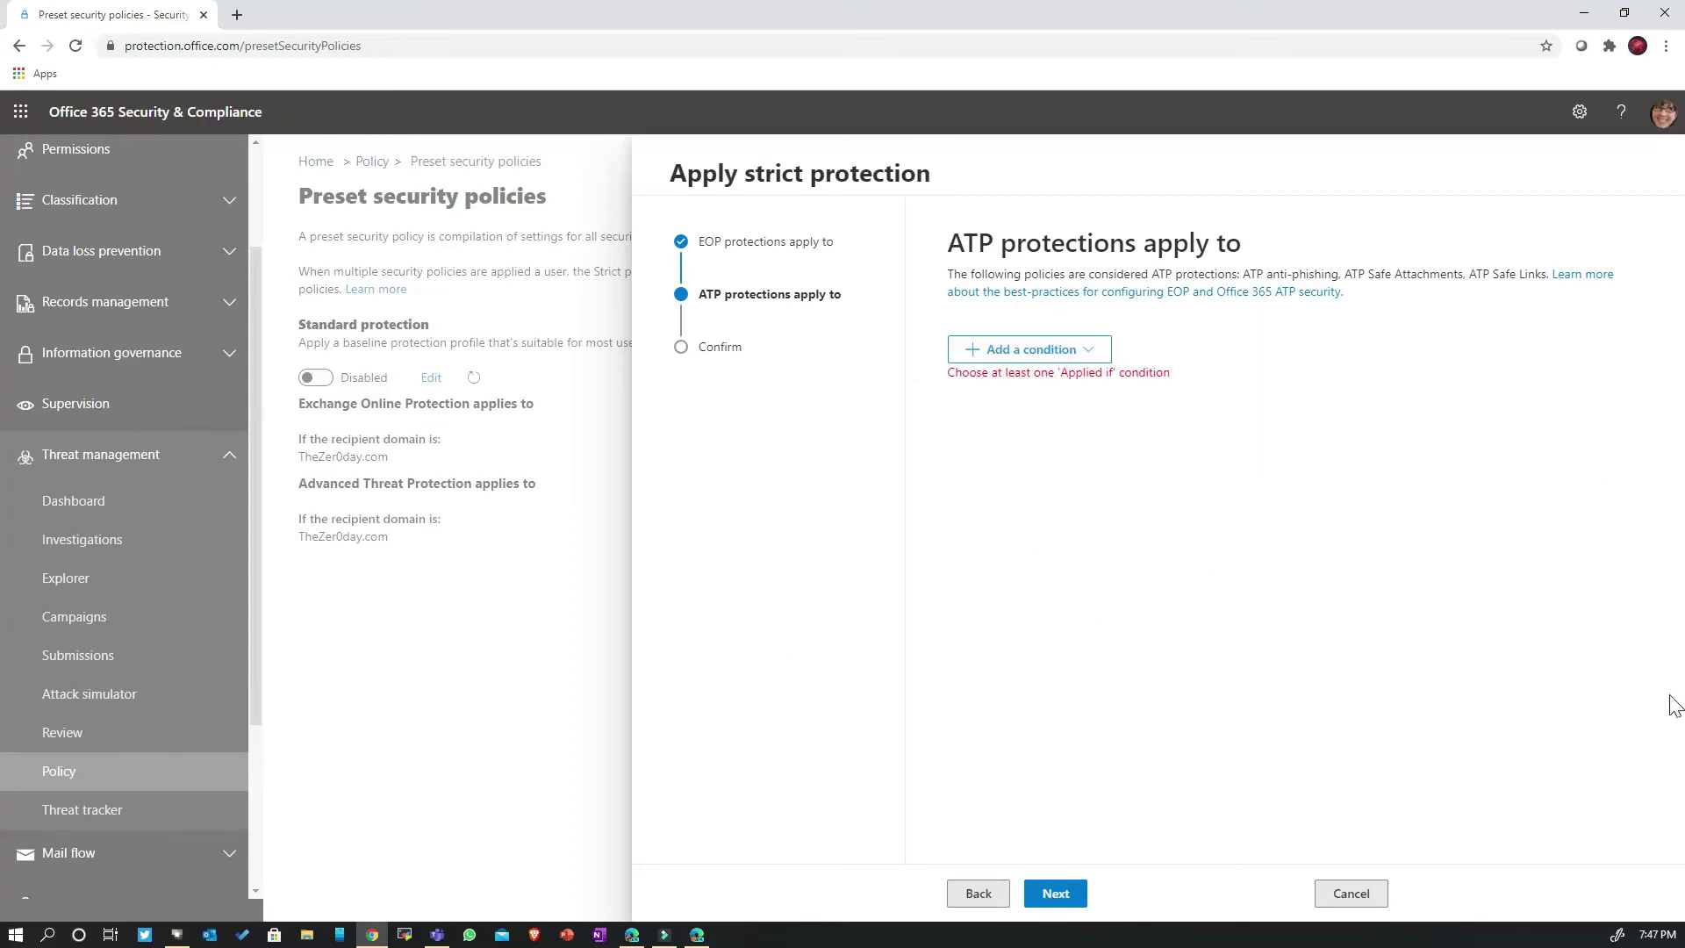
left_click(1029, 349)
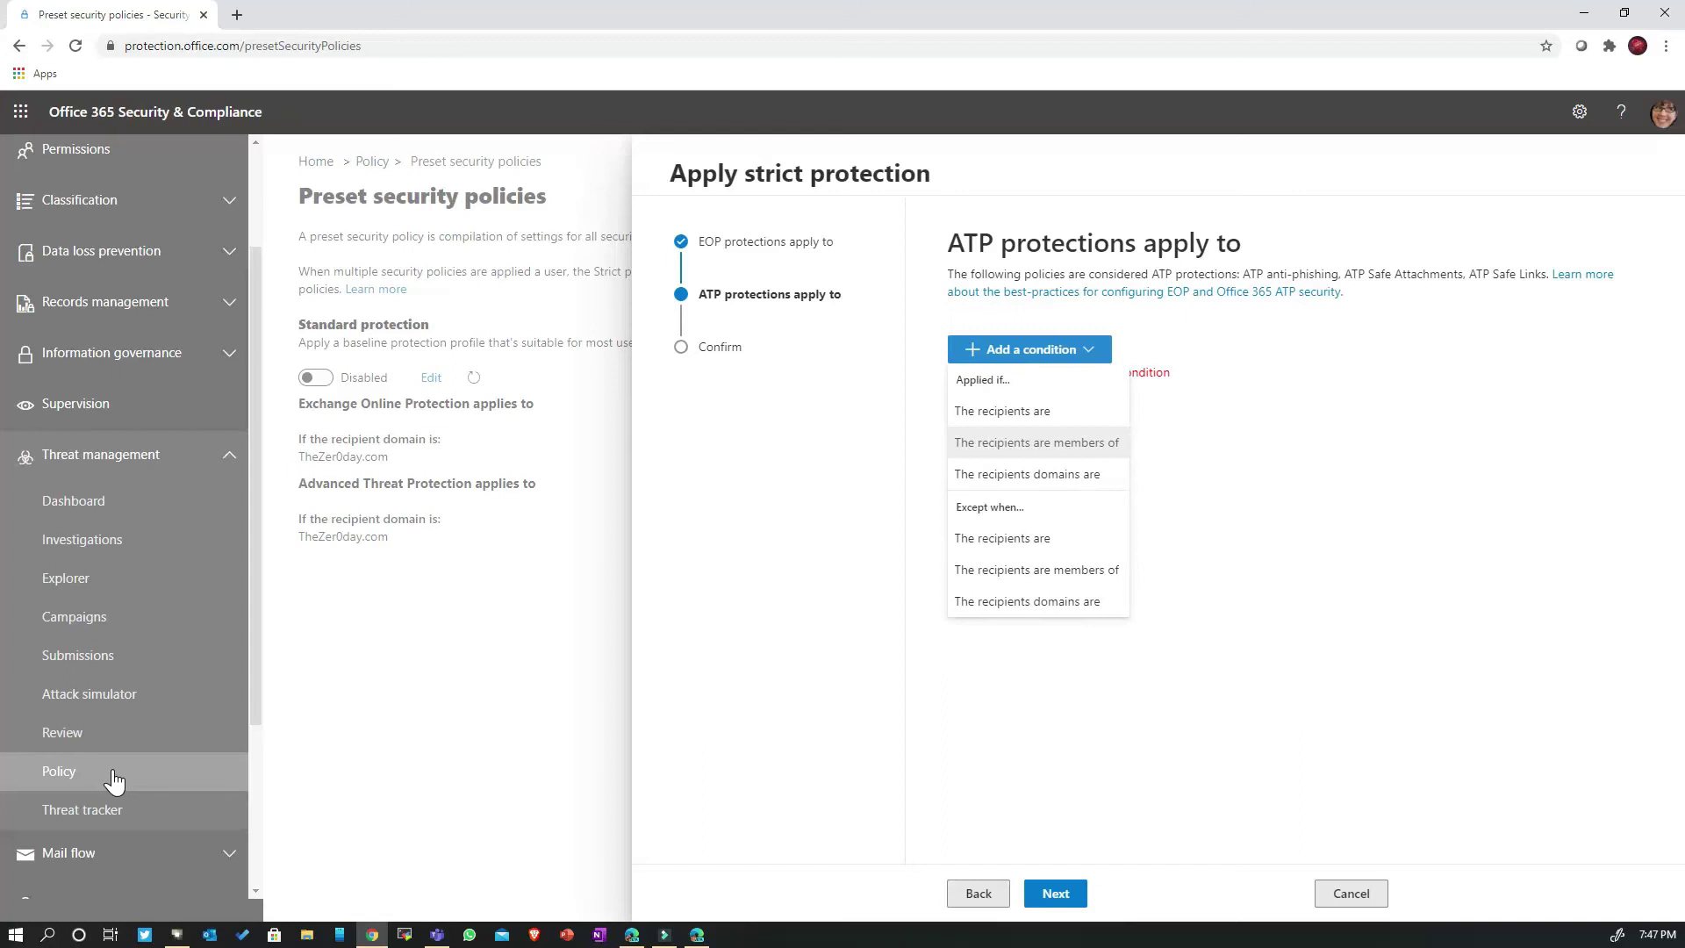
key("Up")
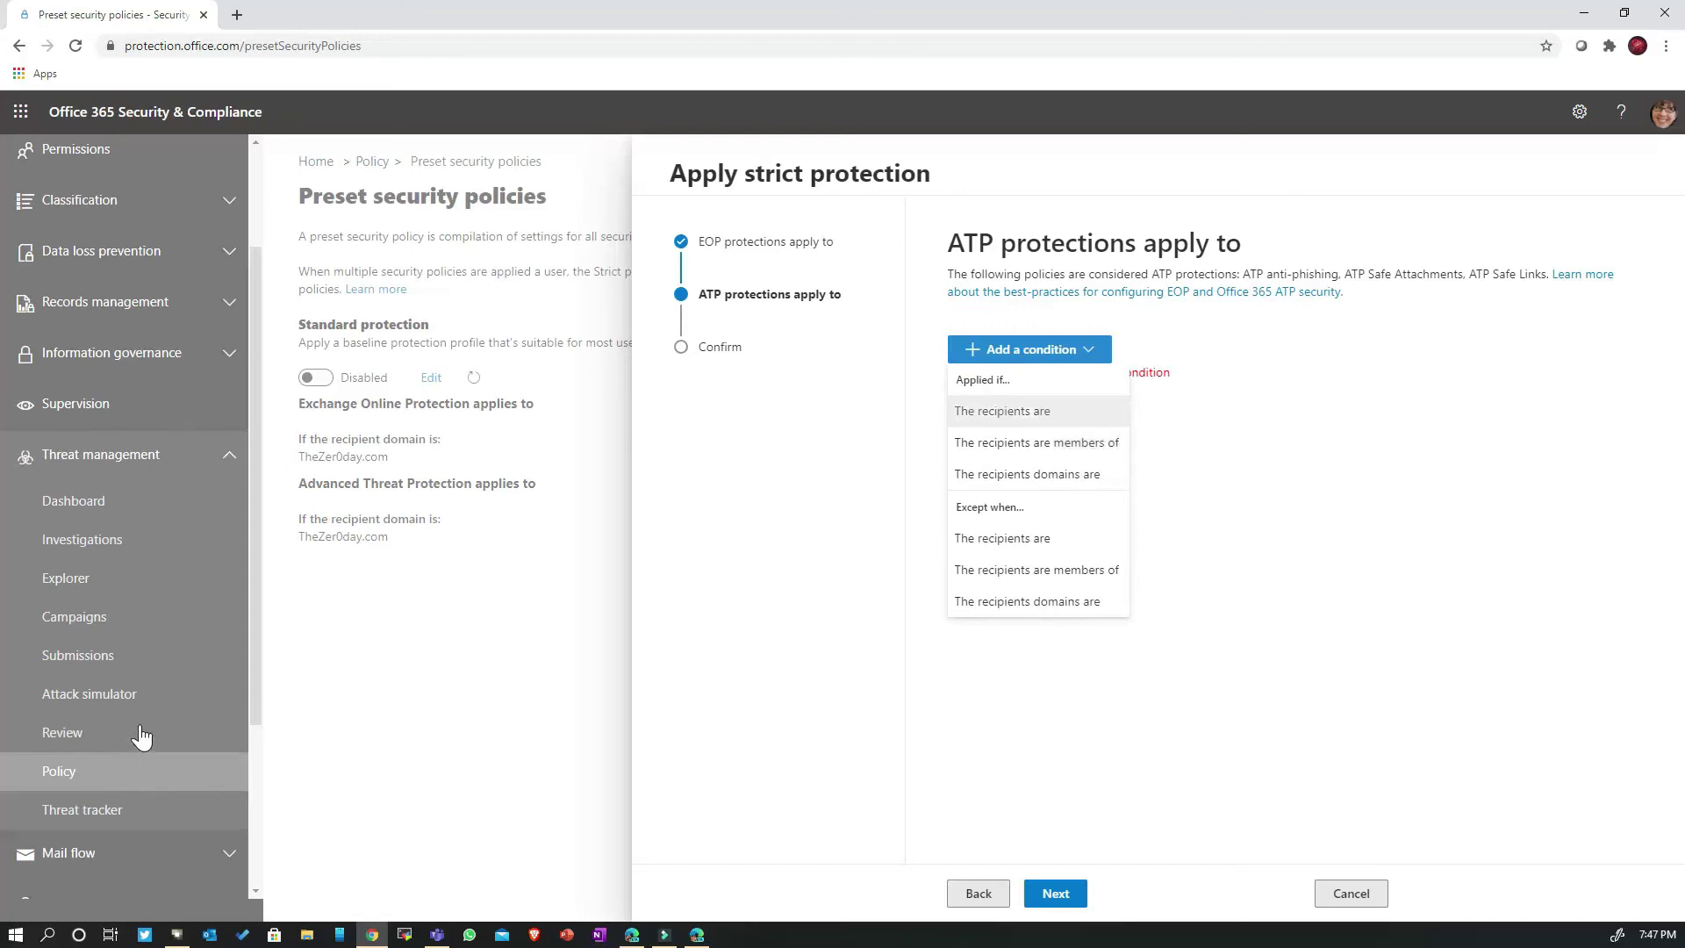
key("Down")
key("Down")
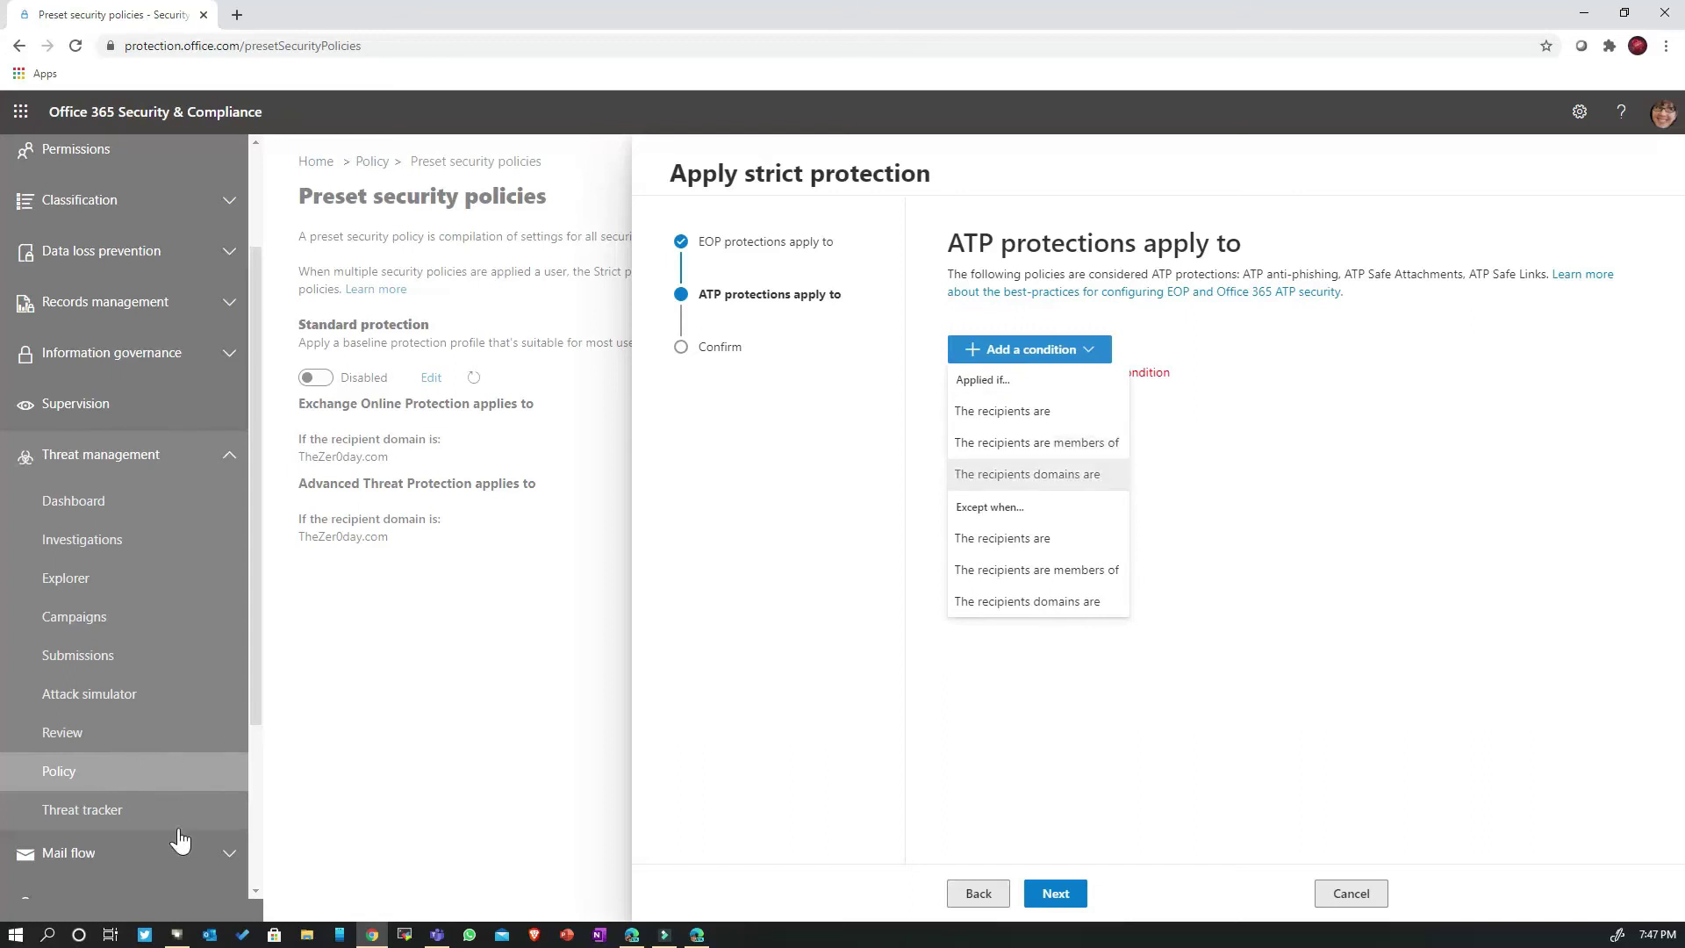
key("Up")
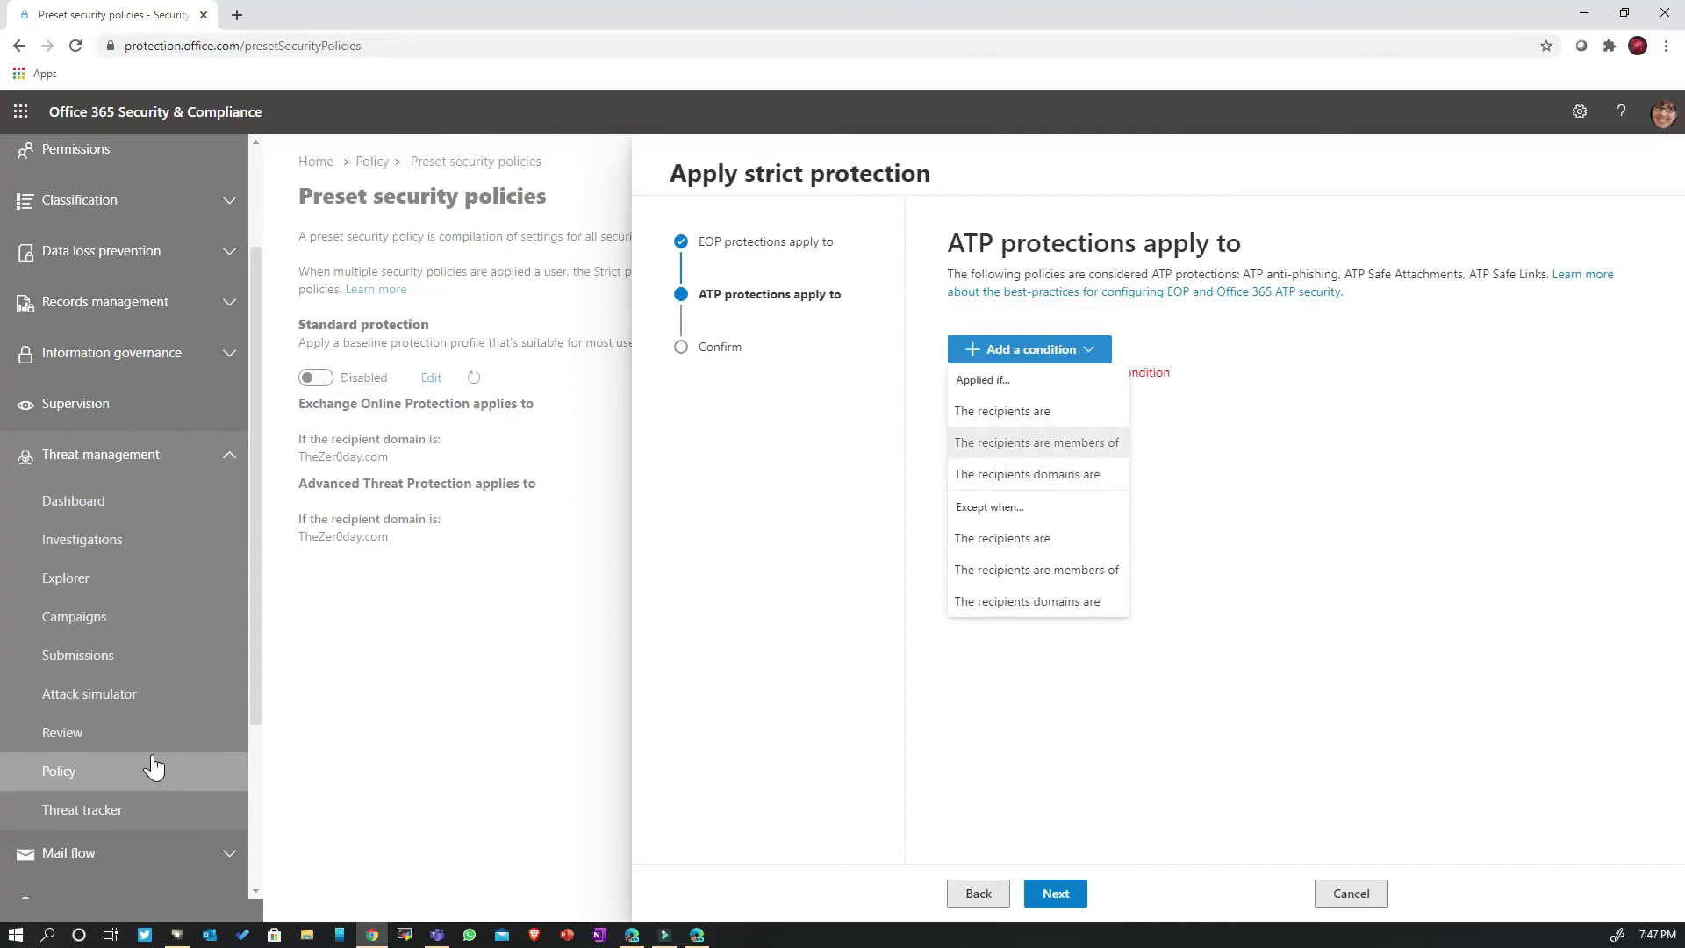
key("Up")
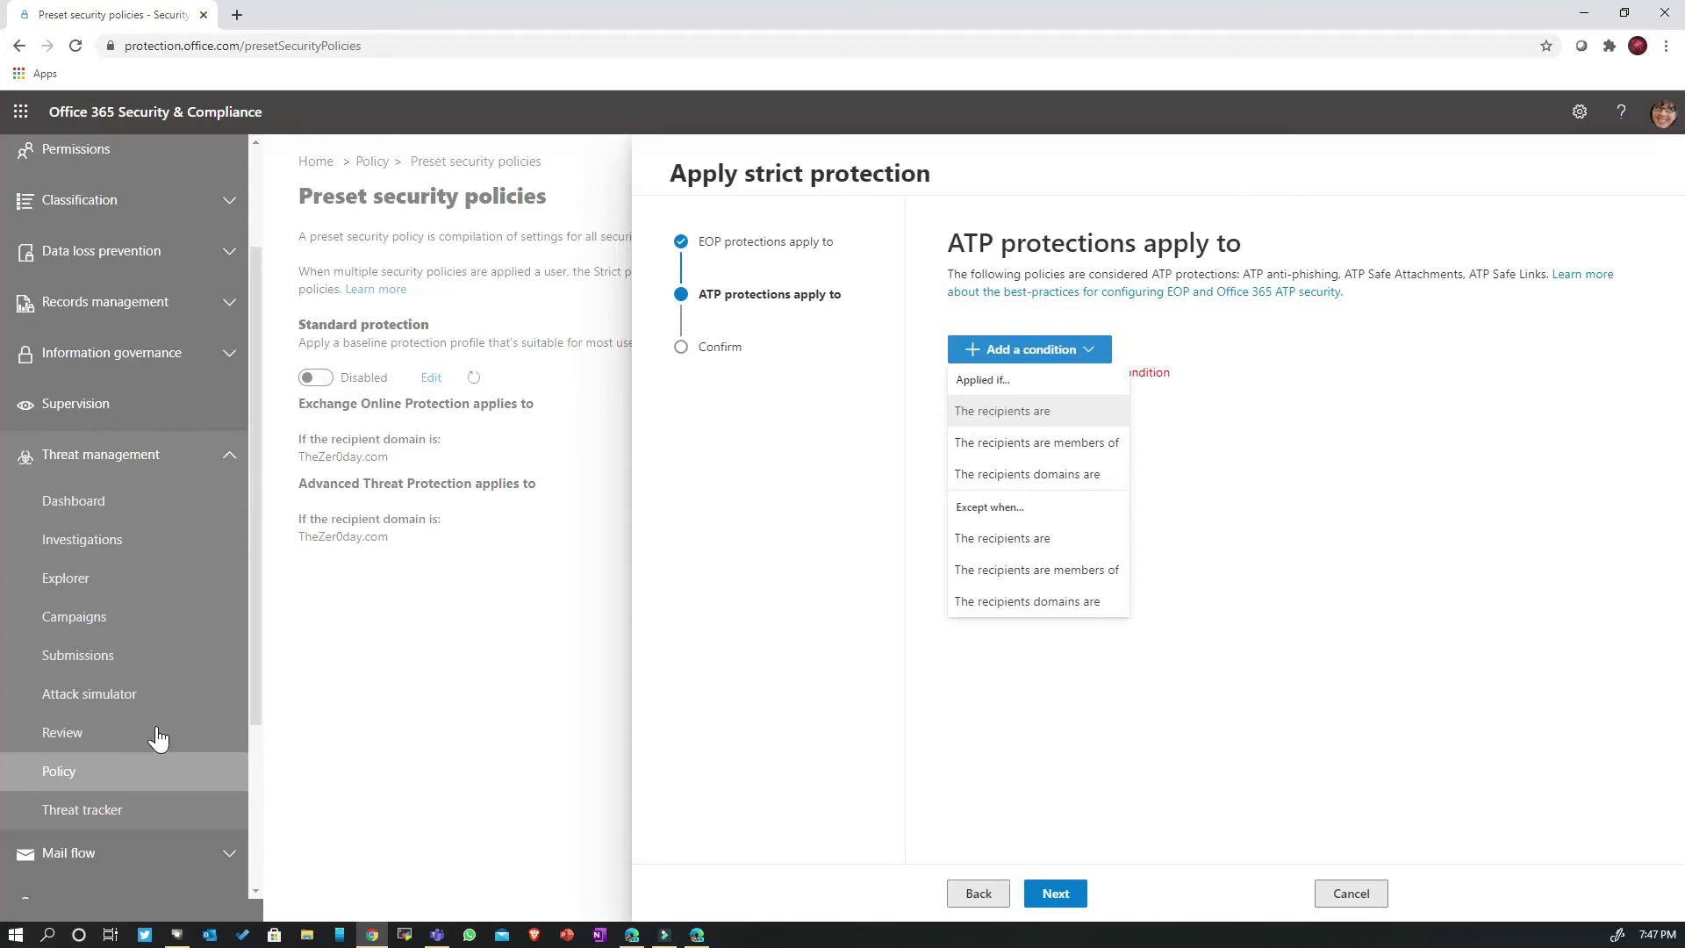
key("Return")
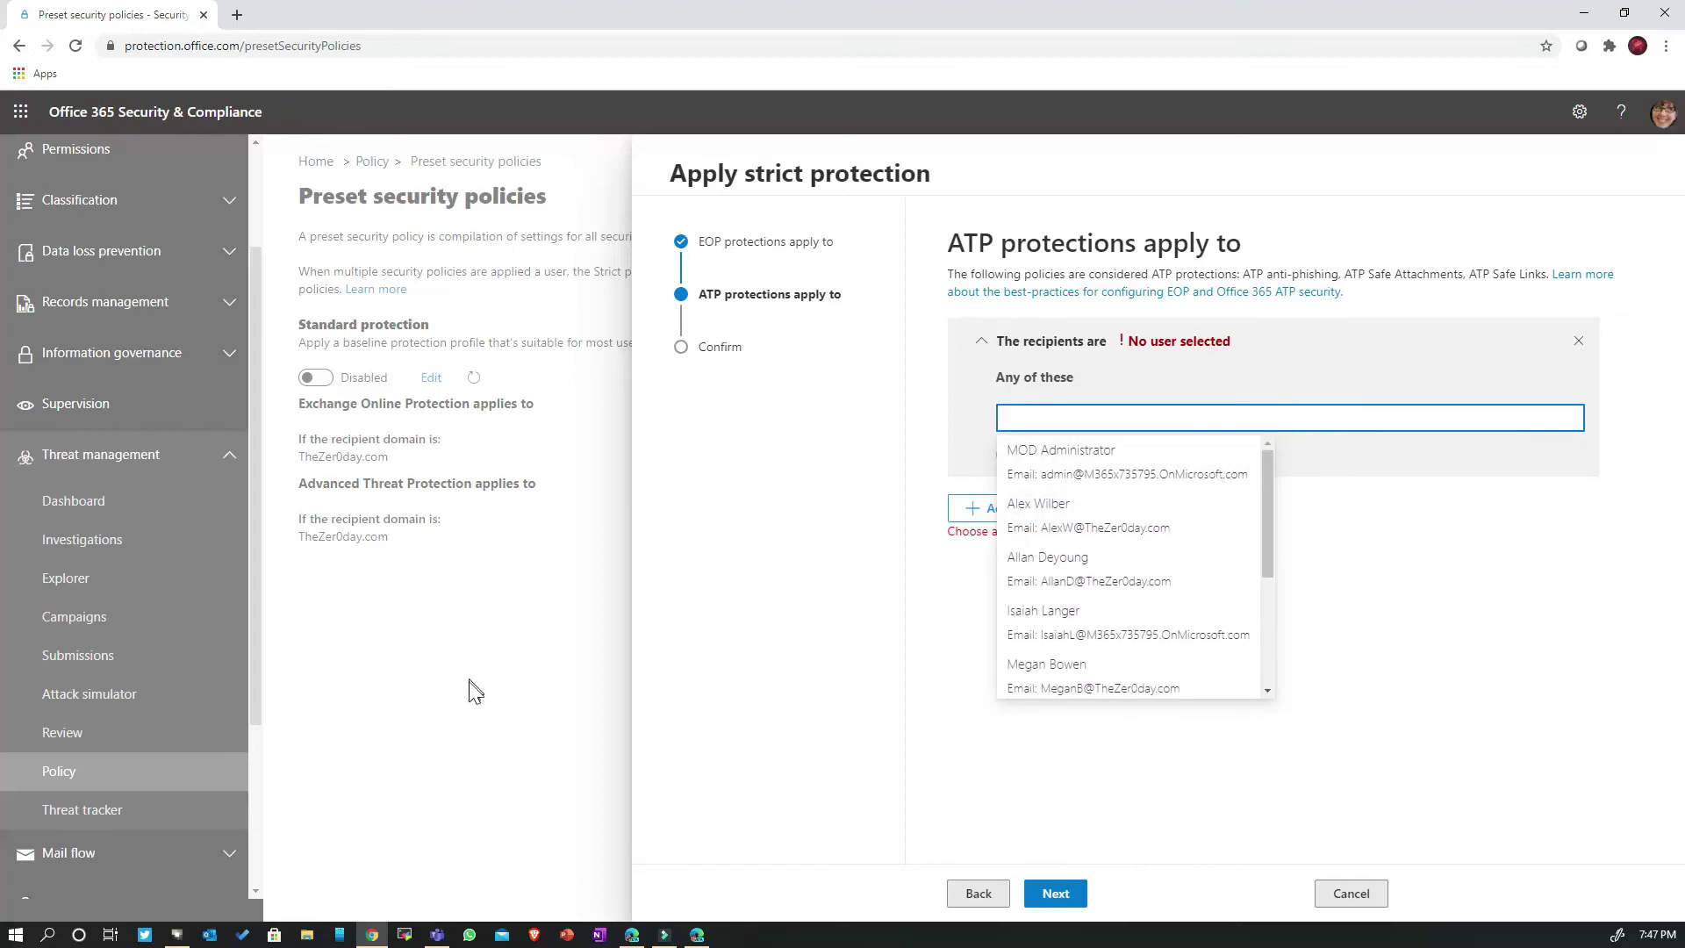
Select the same user as the ATP protections' recipient, confirm applying strict protection, and finish the wizard.
type("Alex")
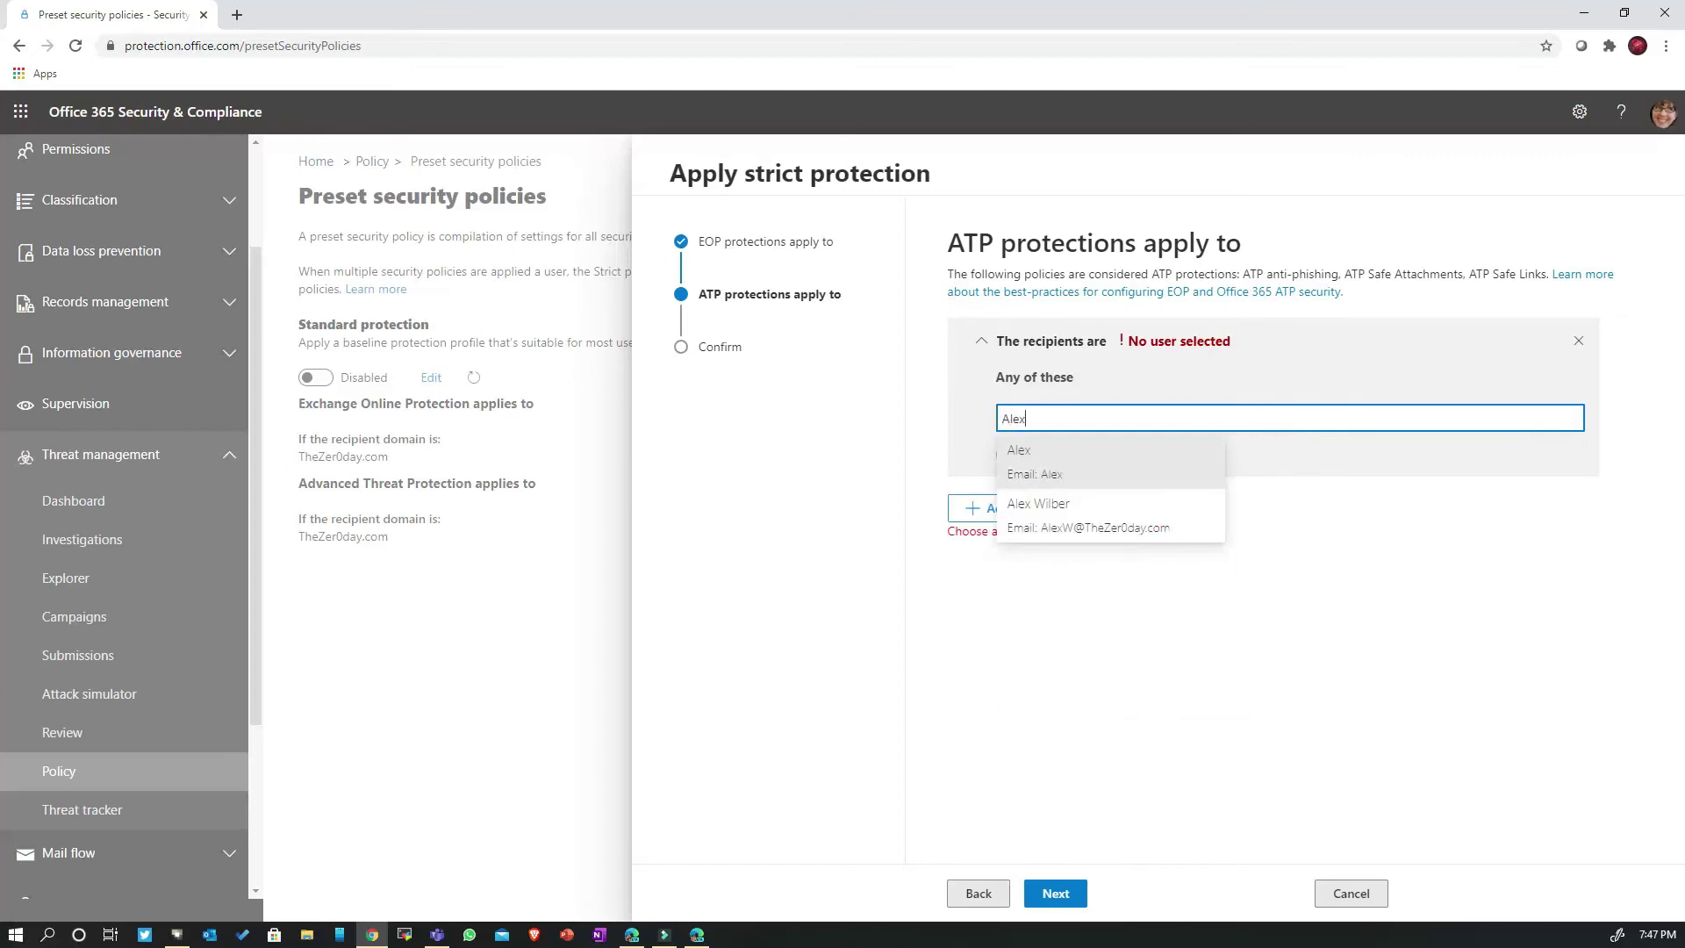
key("Down")
key("Return")
left_click(1055, 894)
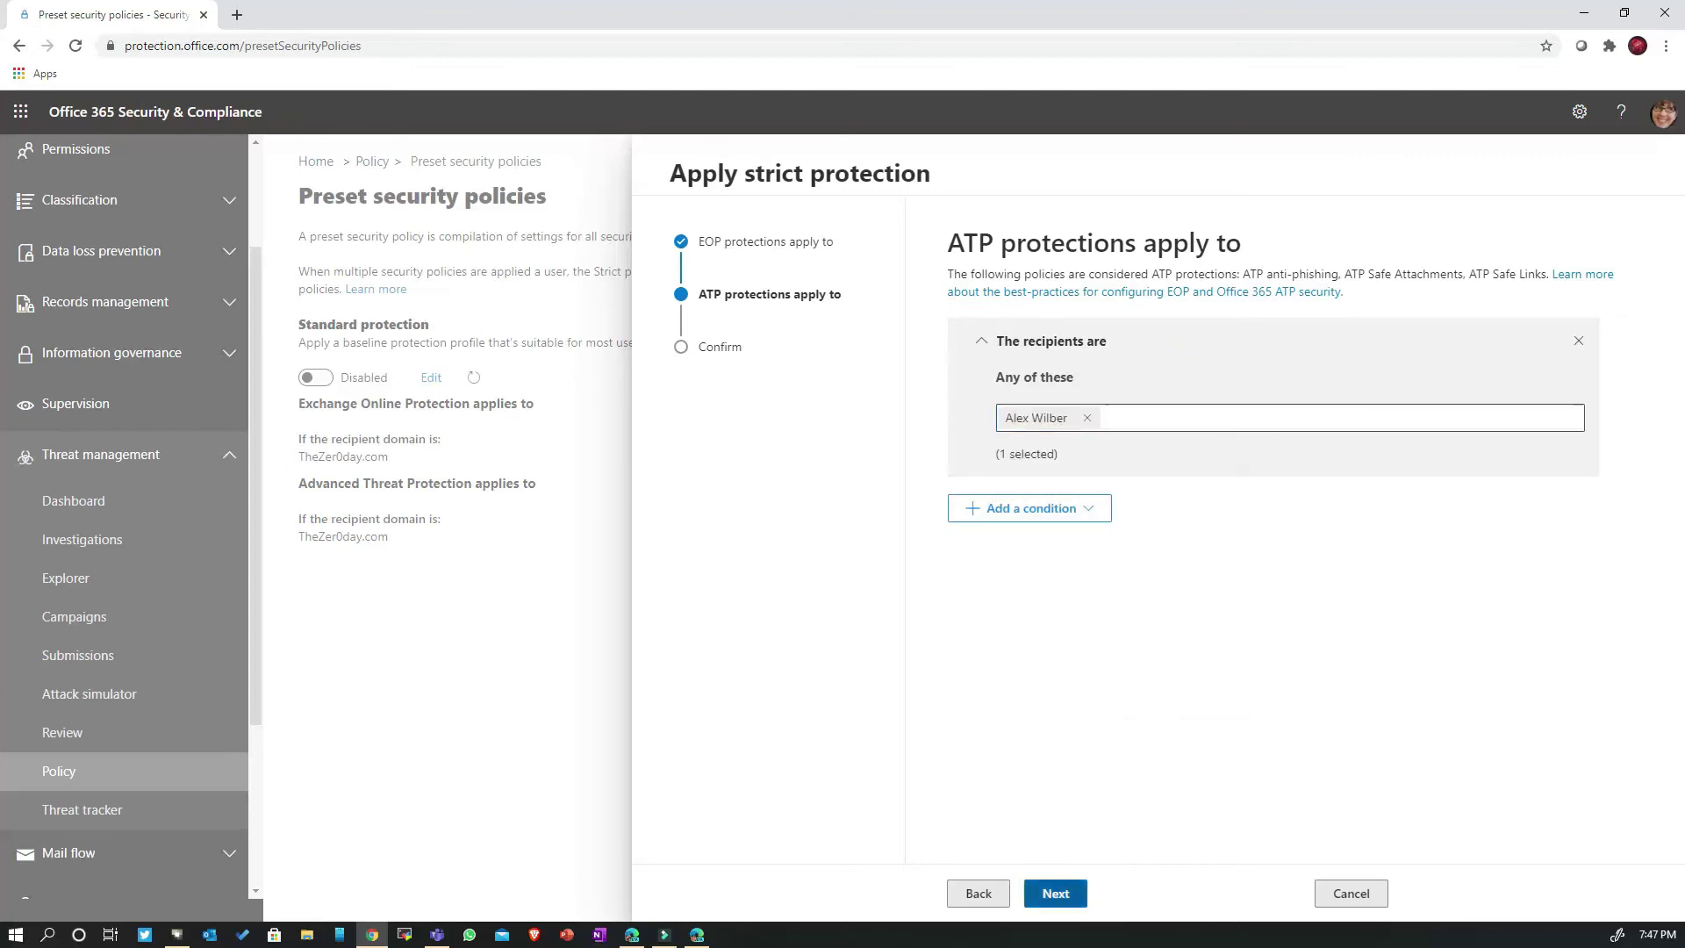
left_click(1065, 893)
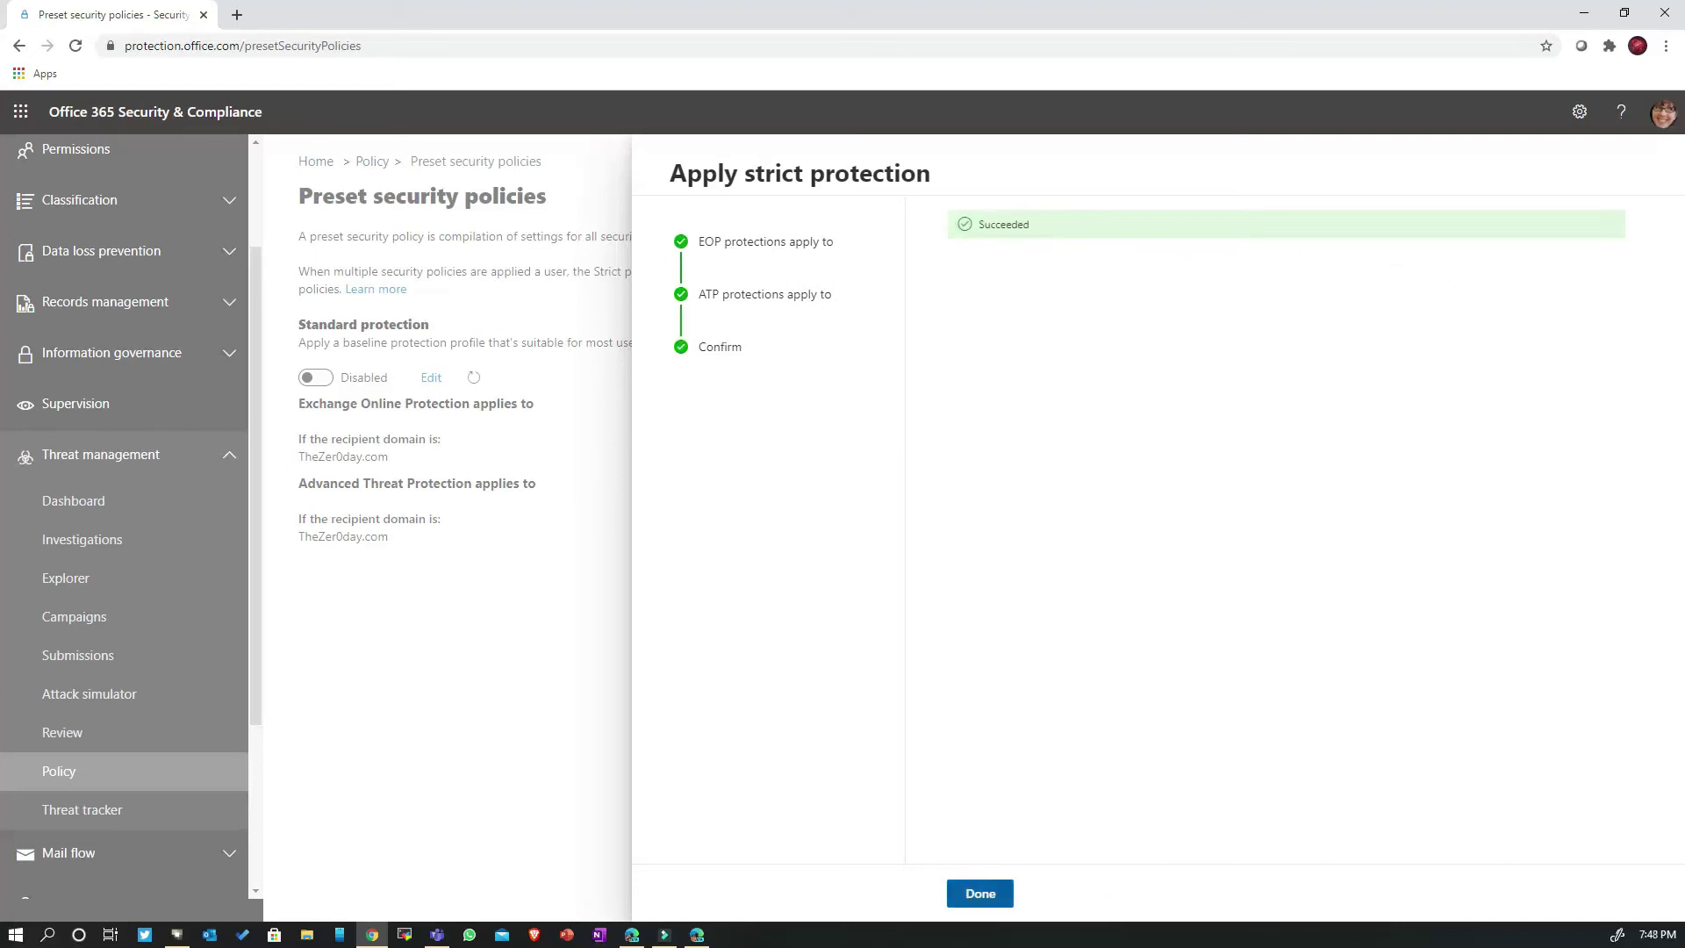
key("Return")
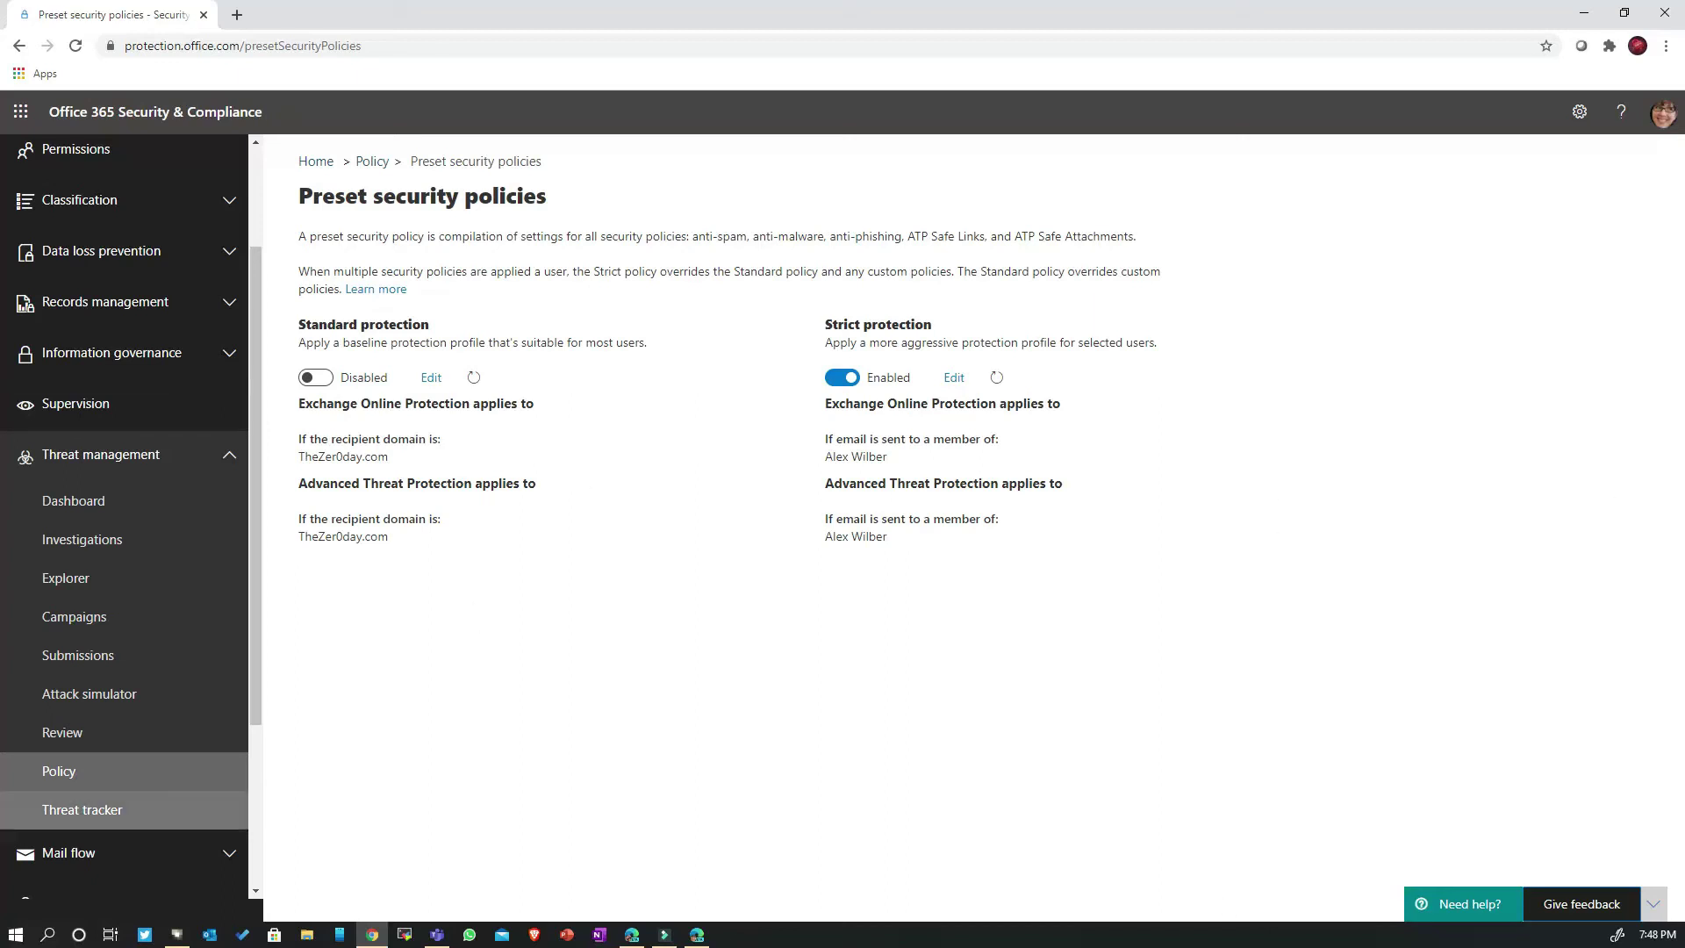
Open the details of the Strict Preset Security Policy under ATP anti-phishing.
left_click(59, 771)
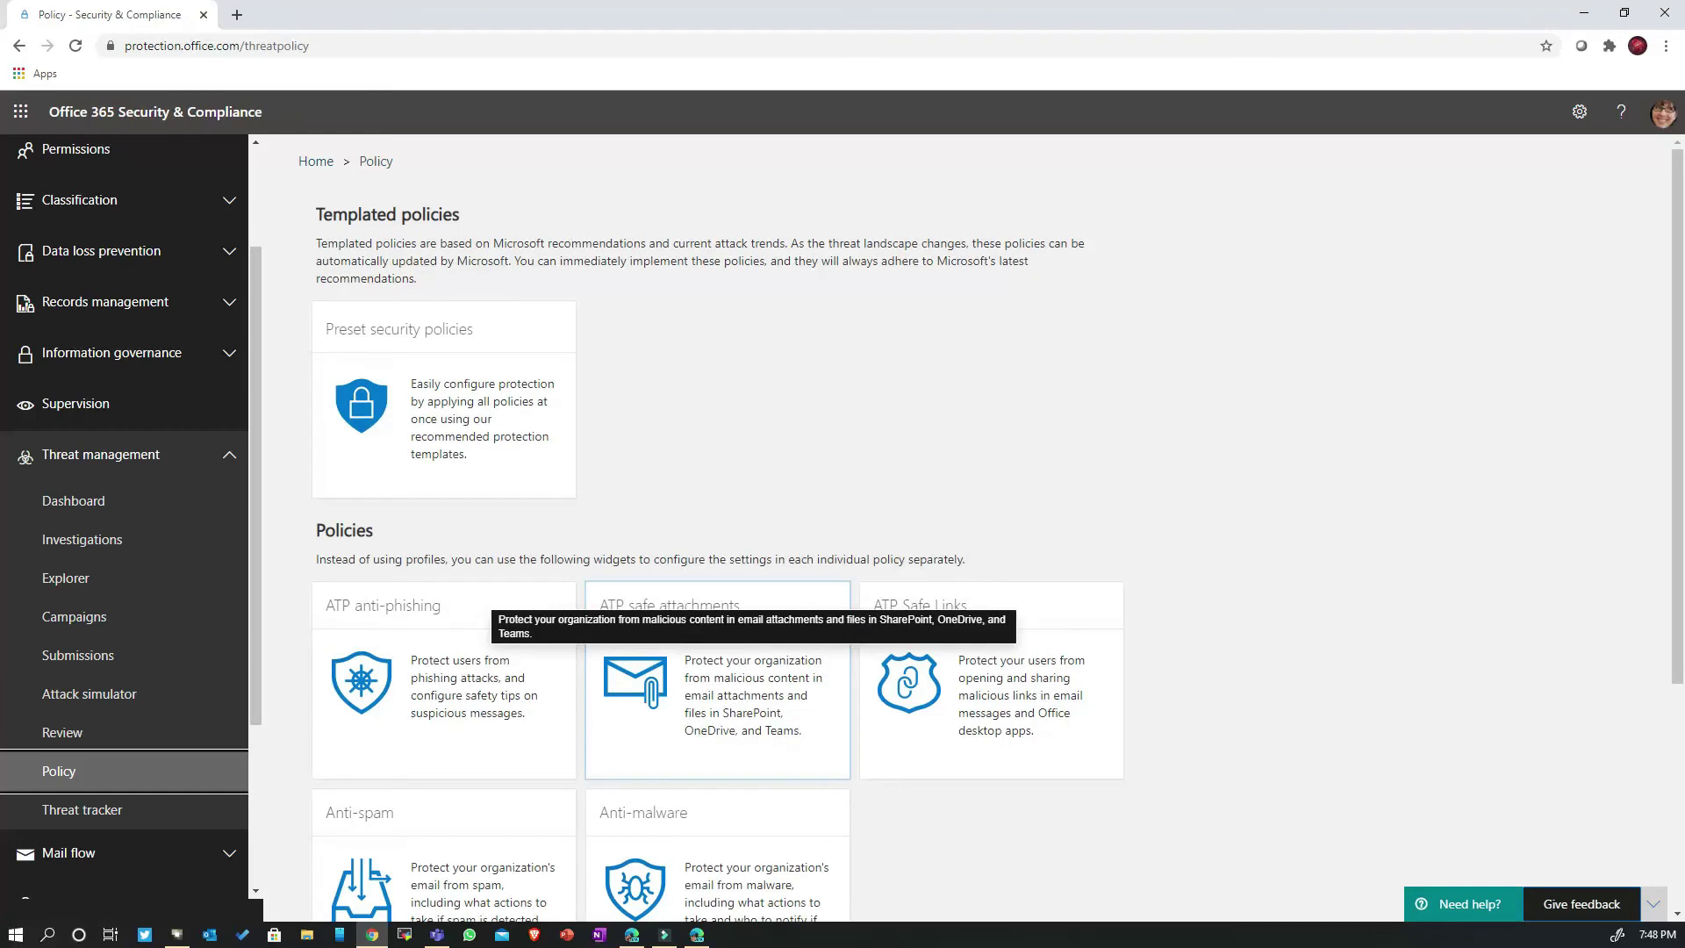
scroll(615, 570, "down", 1)
left_click(383, 491)
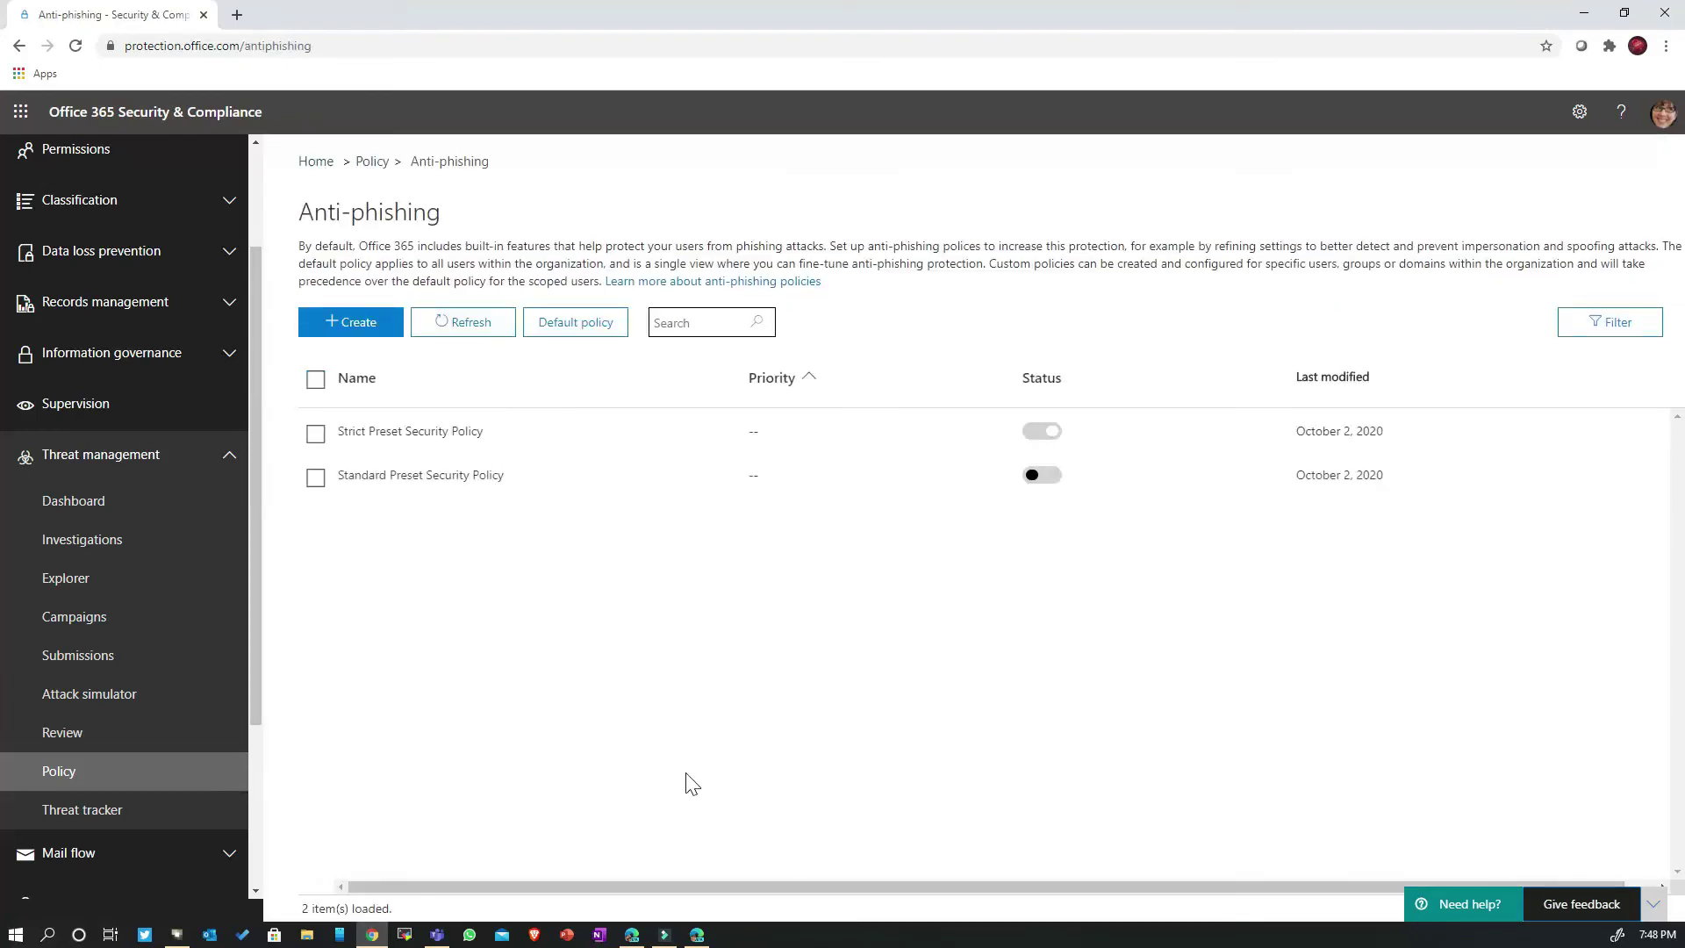
left_click(409, 431)
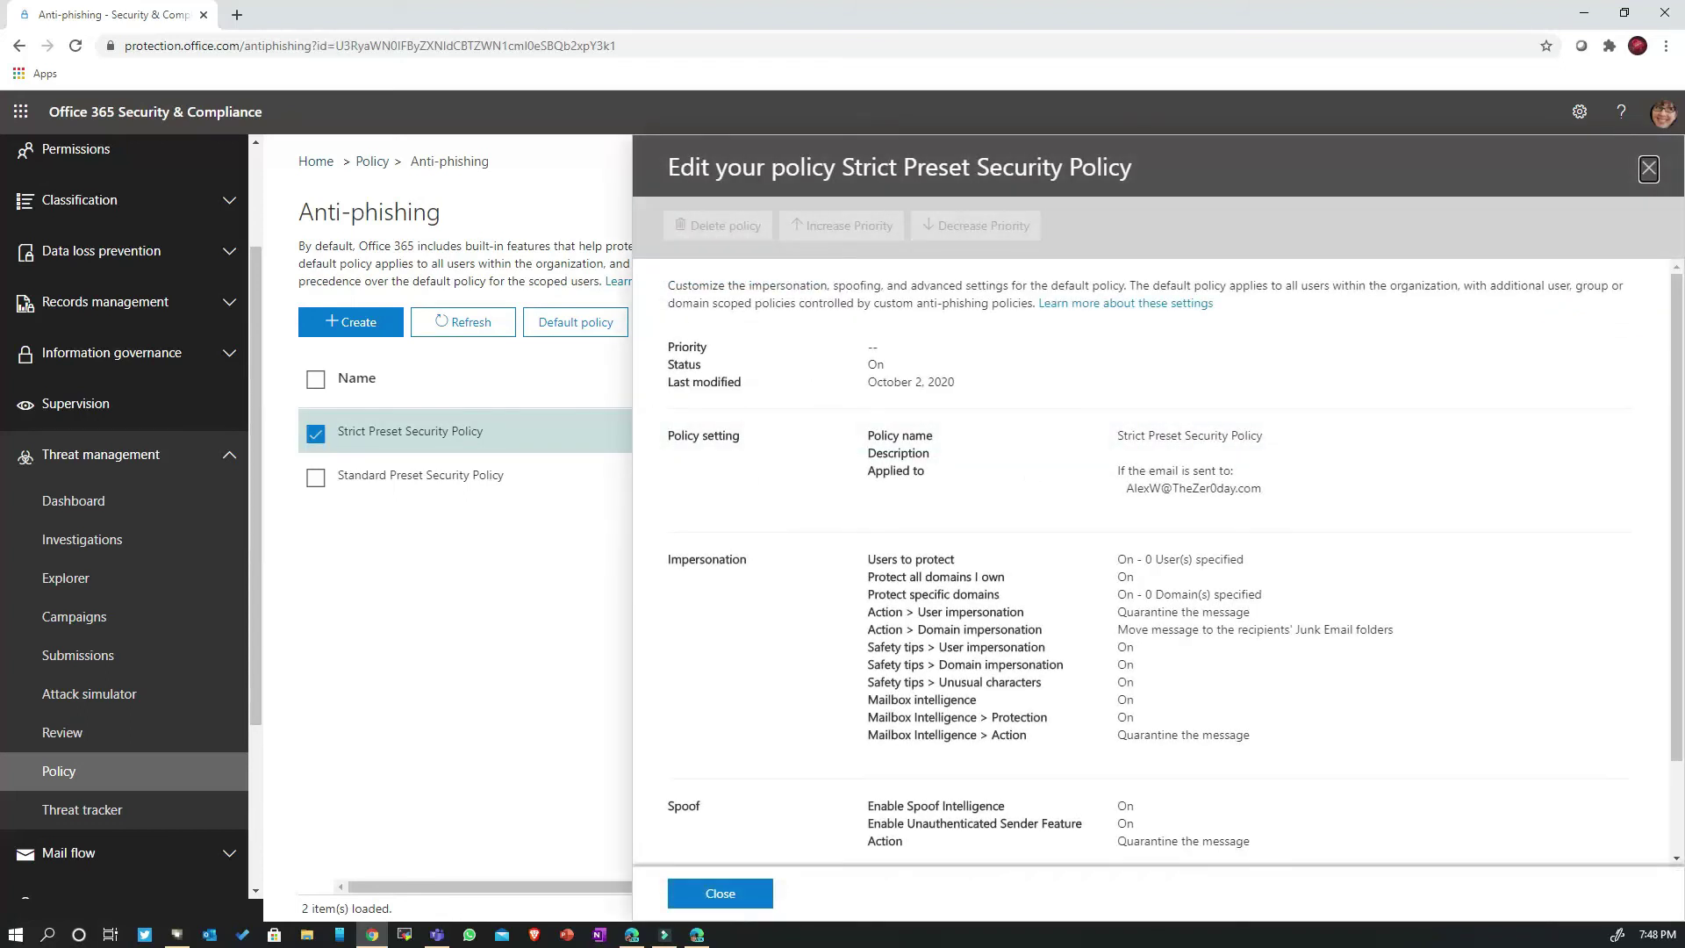
Review the strict anti-phishing policy's impersonation settings, including the actions for user impersonation and mailbox intelligence.
left_click_drag(1117, 559, 1123, 613)
left_click(1122, 614)
left_click_drag(867, 735, 1027, 734)
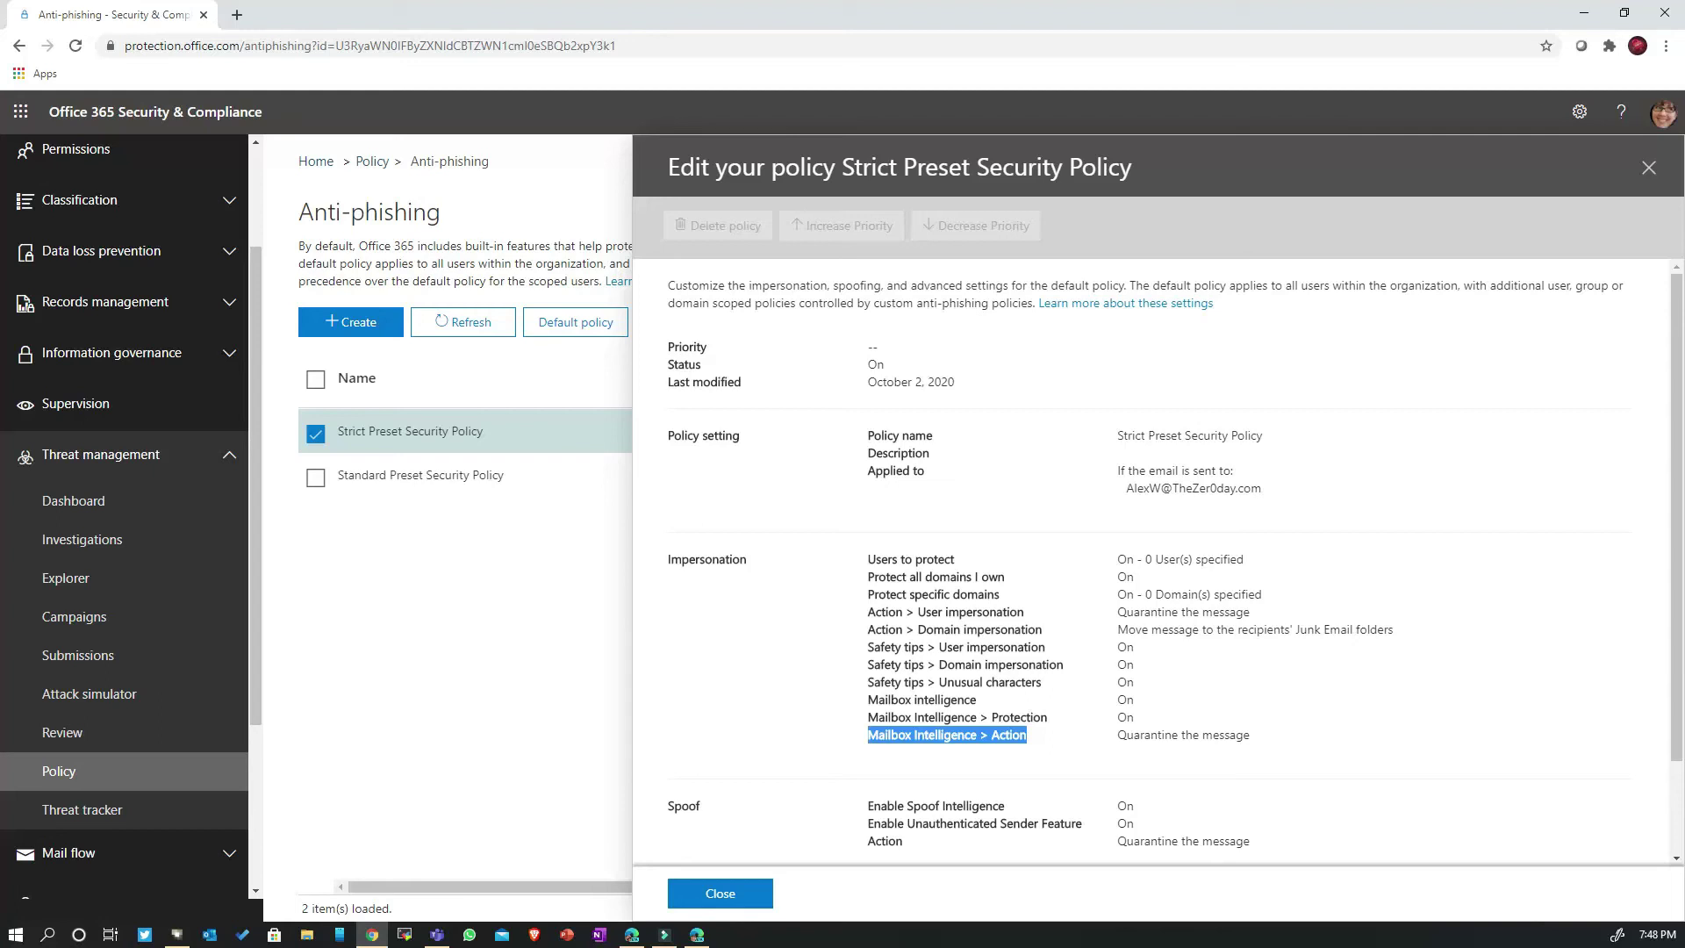
left_click_drag(1250, 734, 1117, 734)
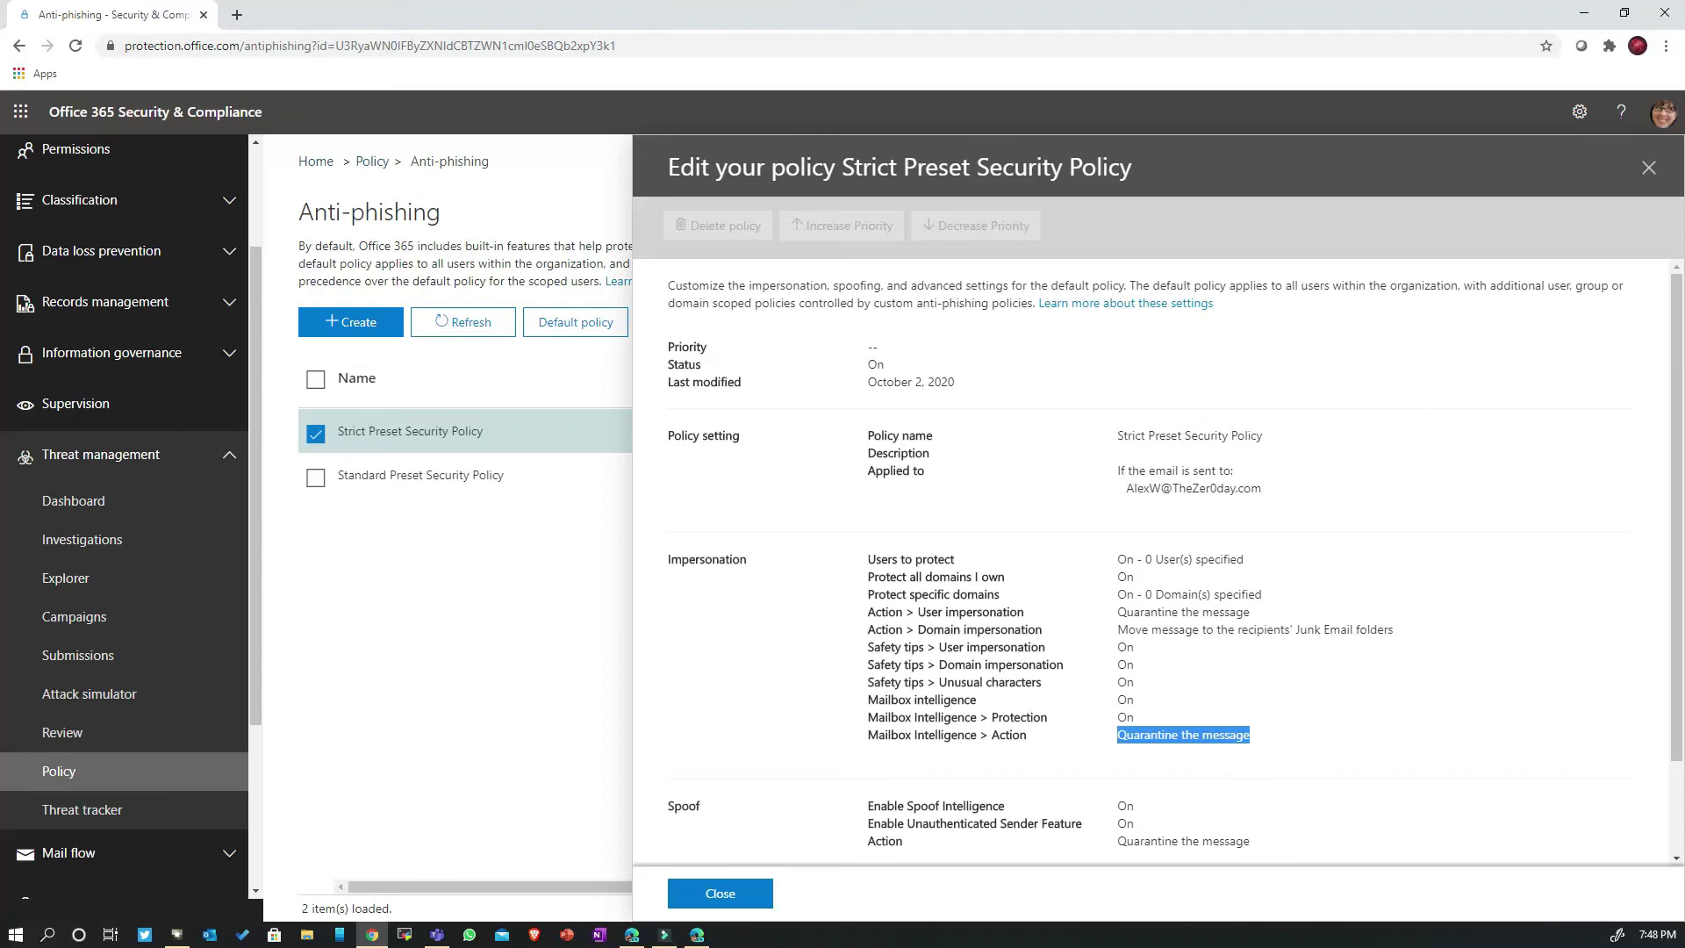
Review the strict anti-phishing policy's spoof action and advanced phishing thresholds, and close its details.
scroll(1174, 551, "down", 2)
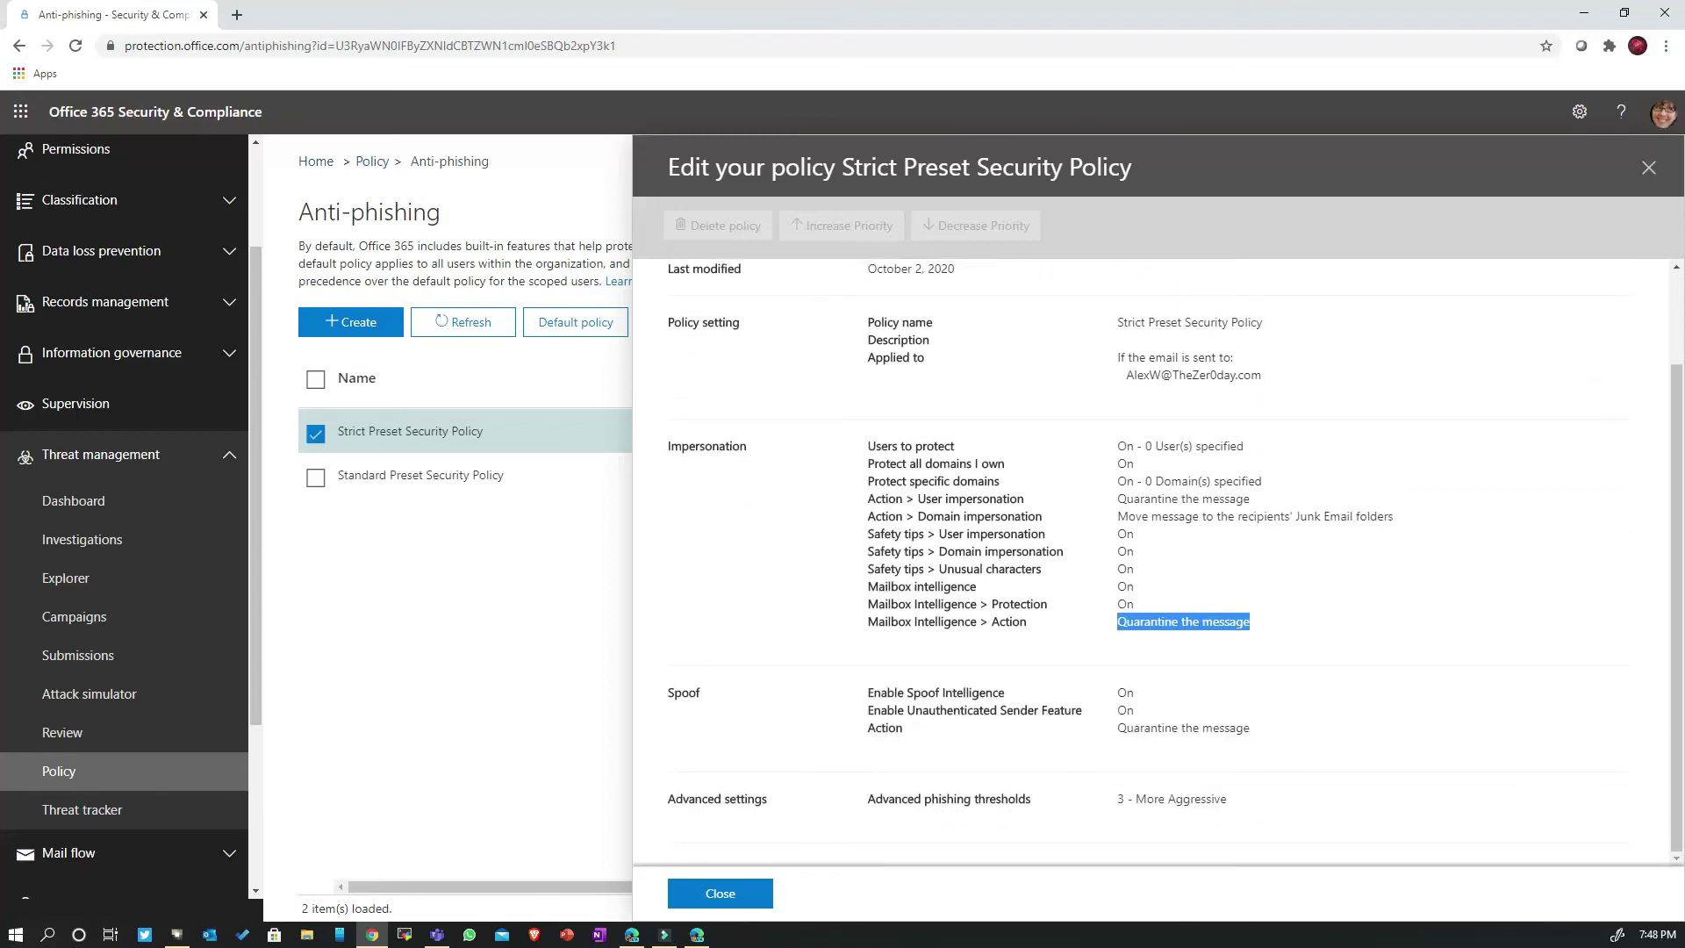
left_click(1263, 650)
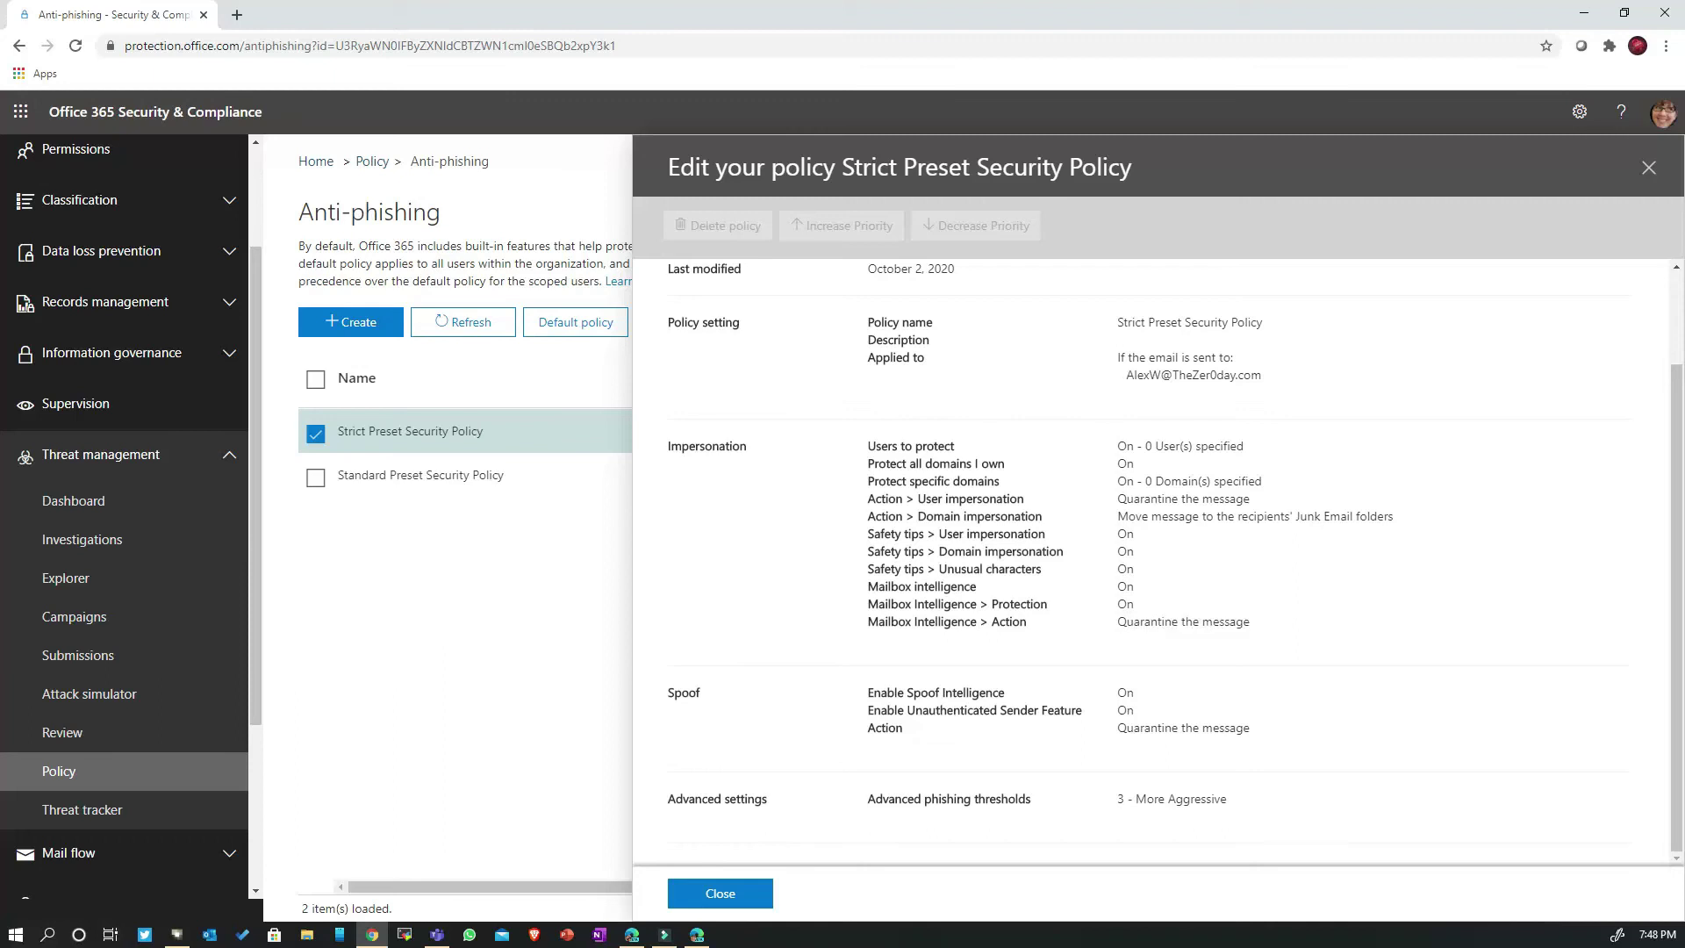
left_click_drag(1252, 729, 1116, 729)
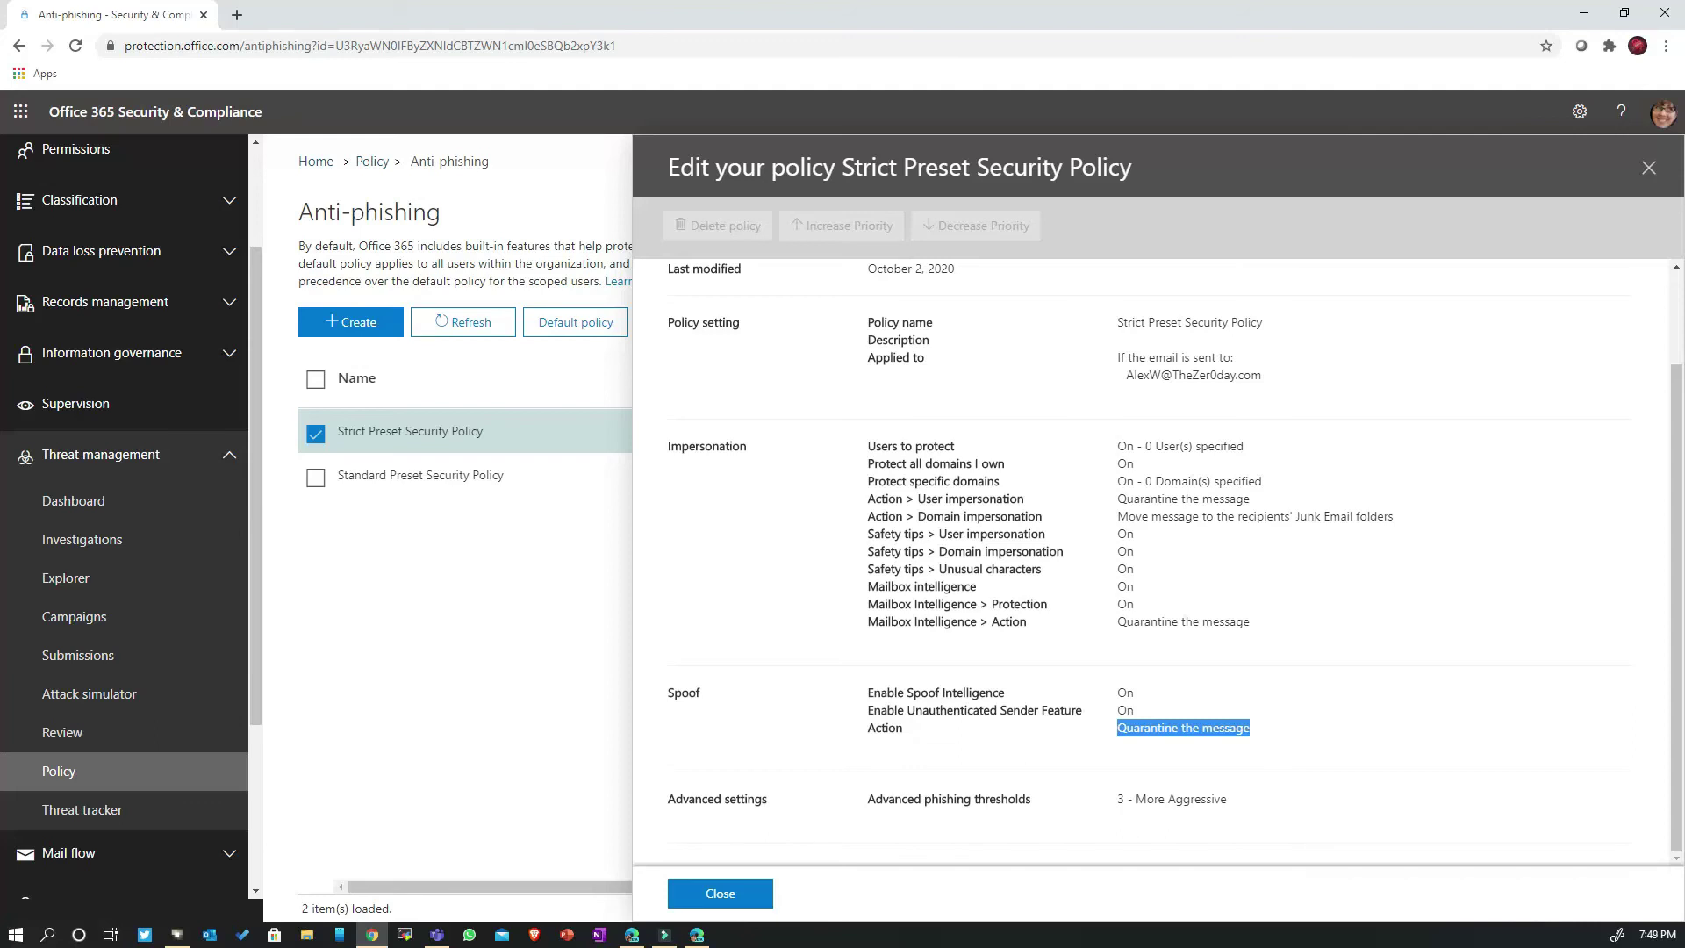
left_click_drag(1227, 800, 1147, 799)
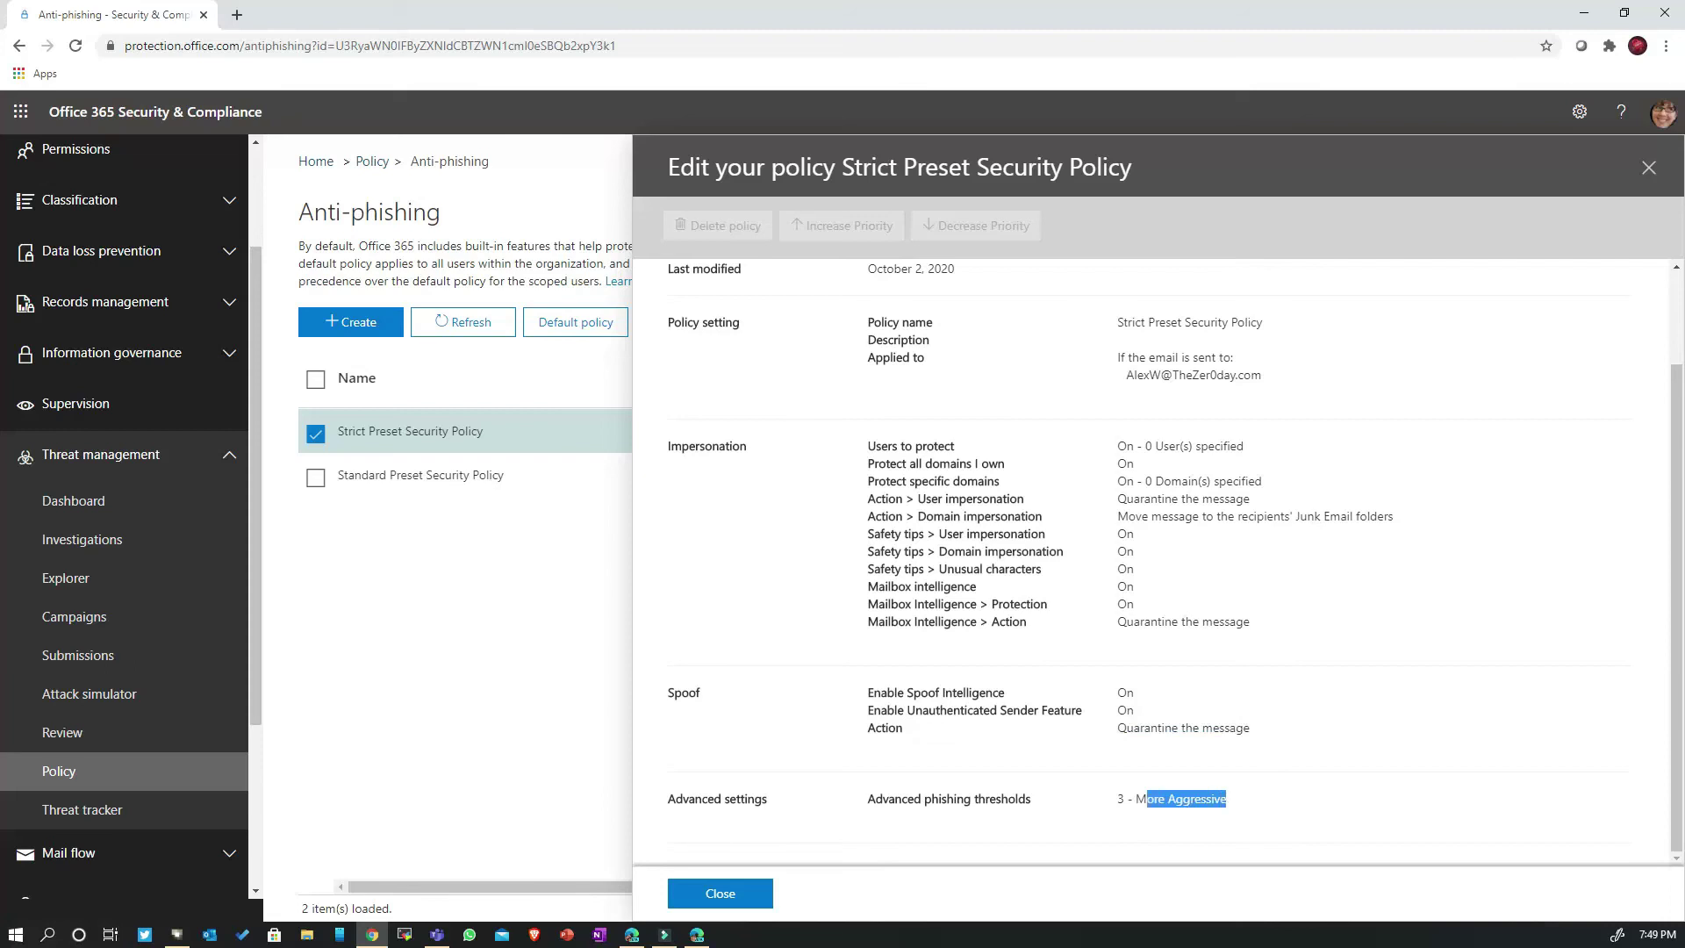
right_click(1229, 606)
key("Escape")
scroll(1167, 526, "up", 3)
left_click(1648, 167)
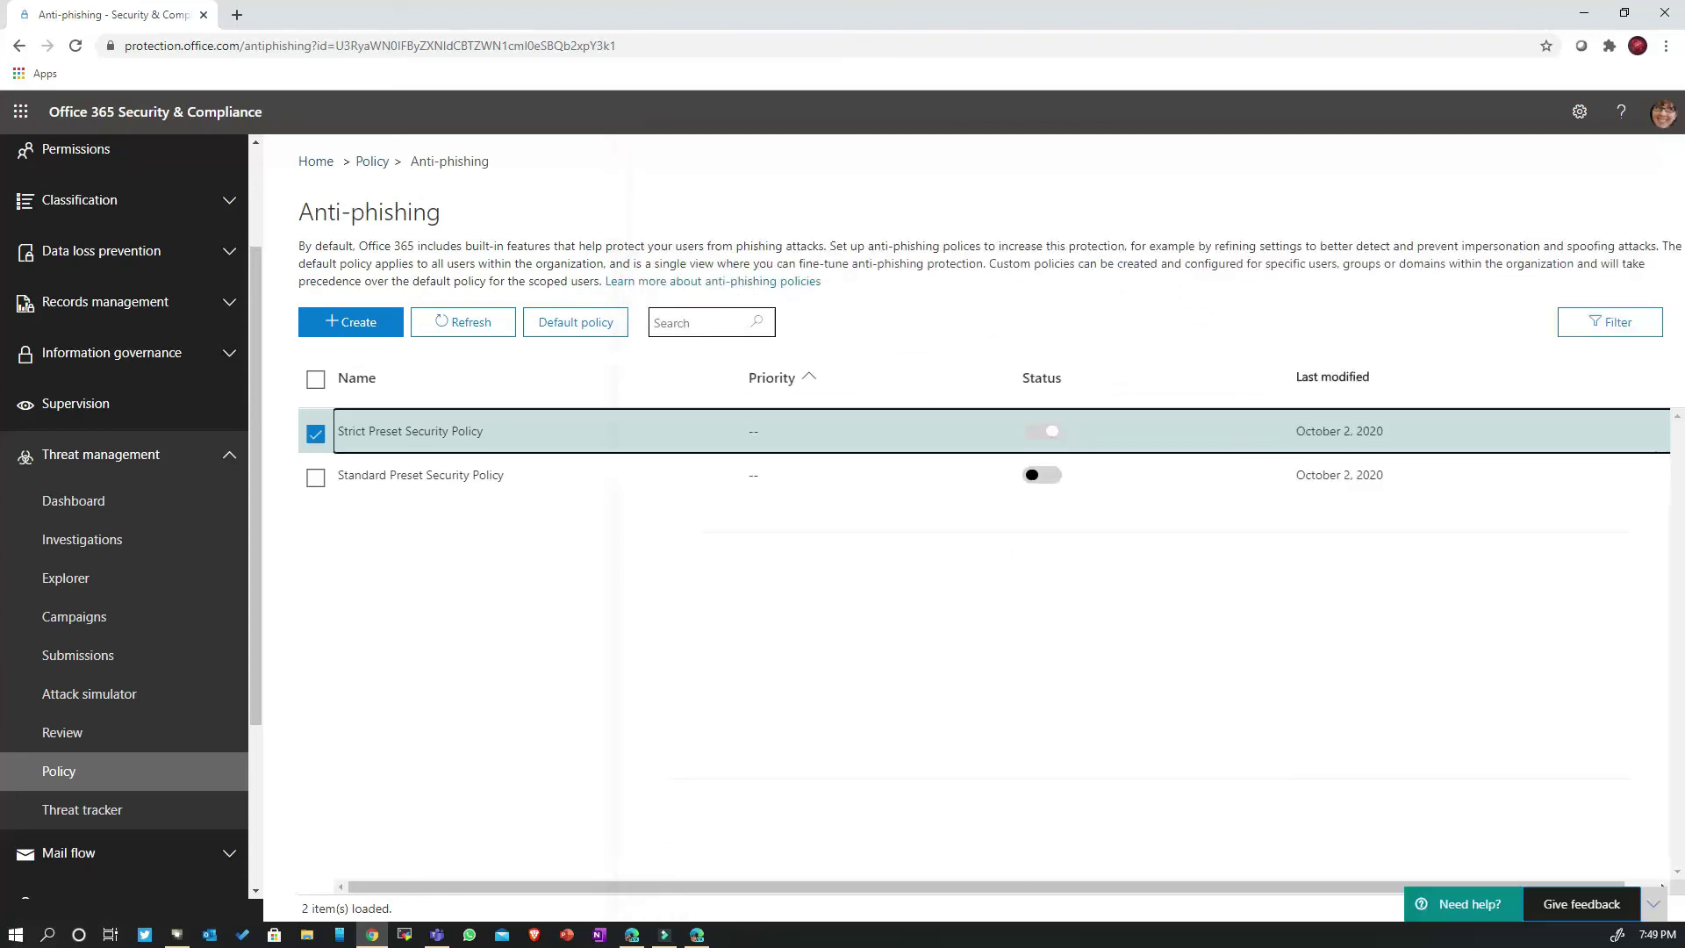
Open the Strict Preset Security Policy under ATP safe attachments, review its detection response and redirect setting, and close it.
left_click(59, 771)
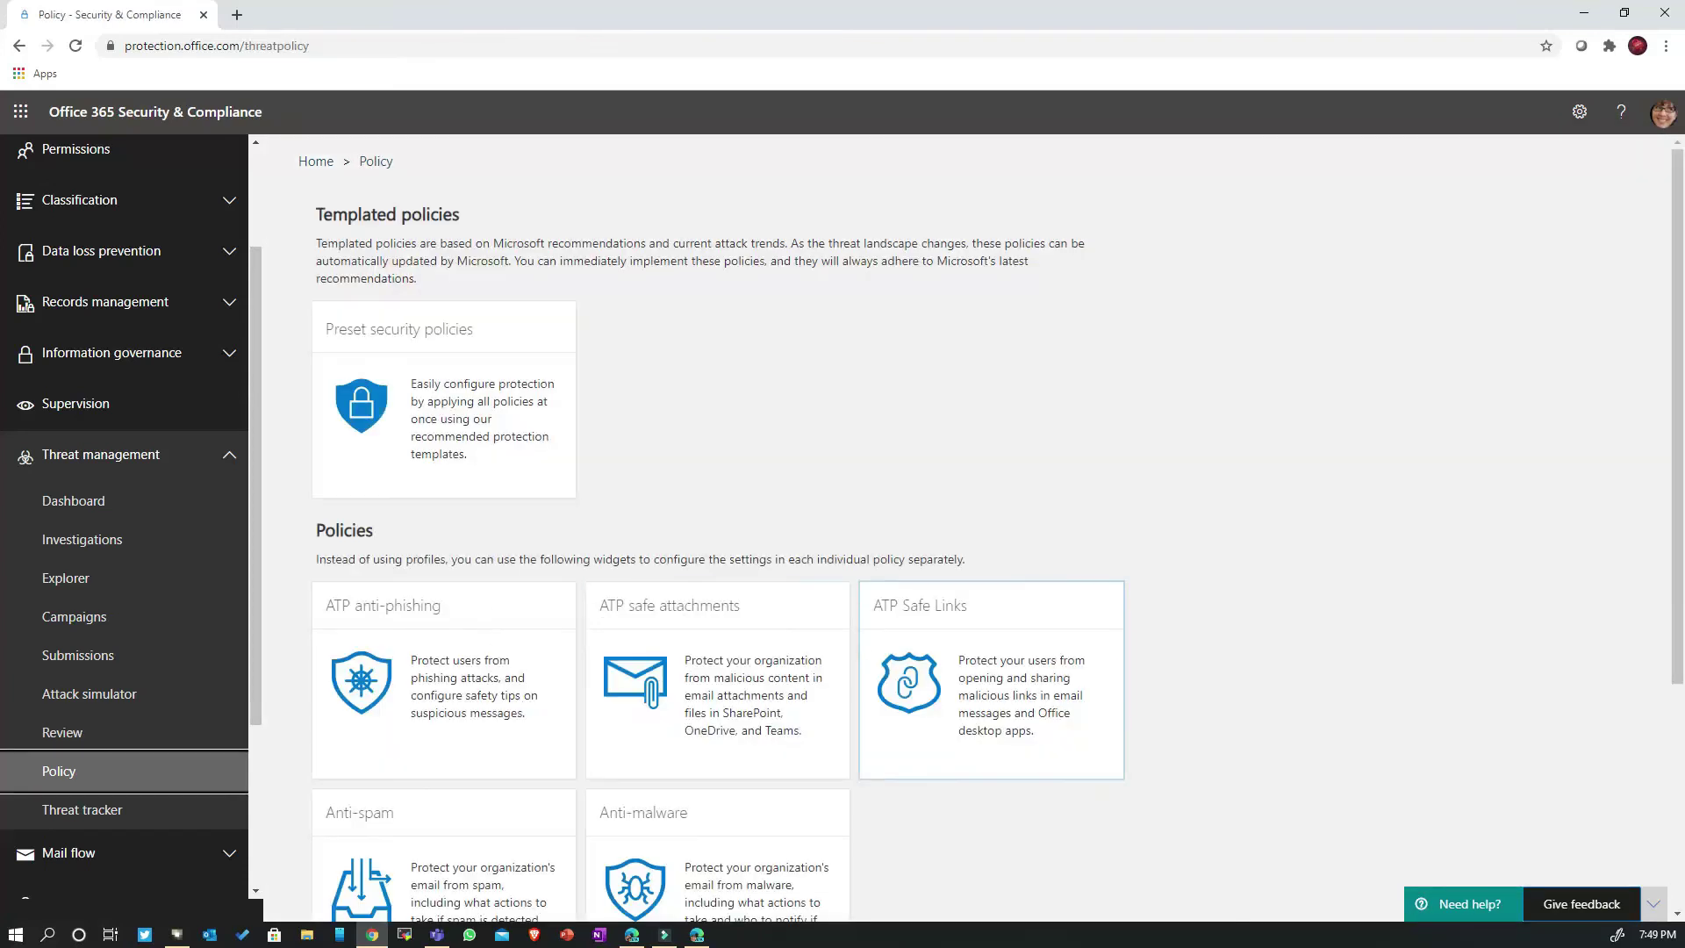
left_click(676, 645)
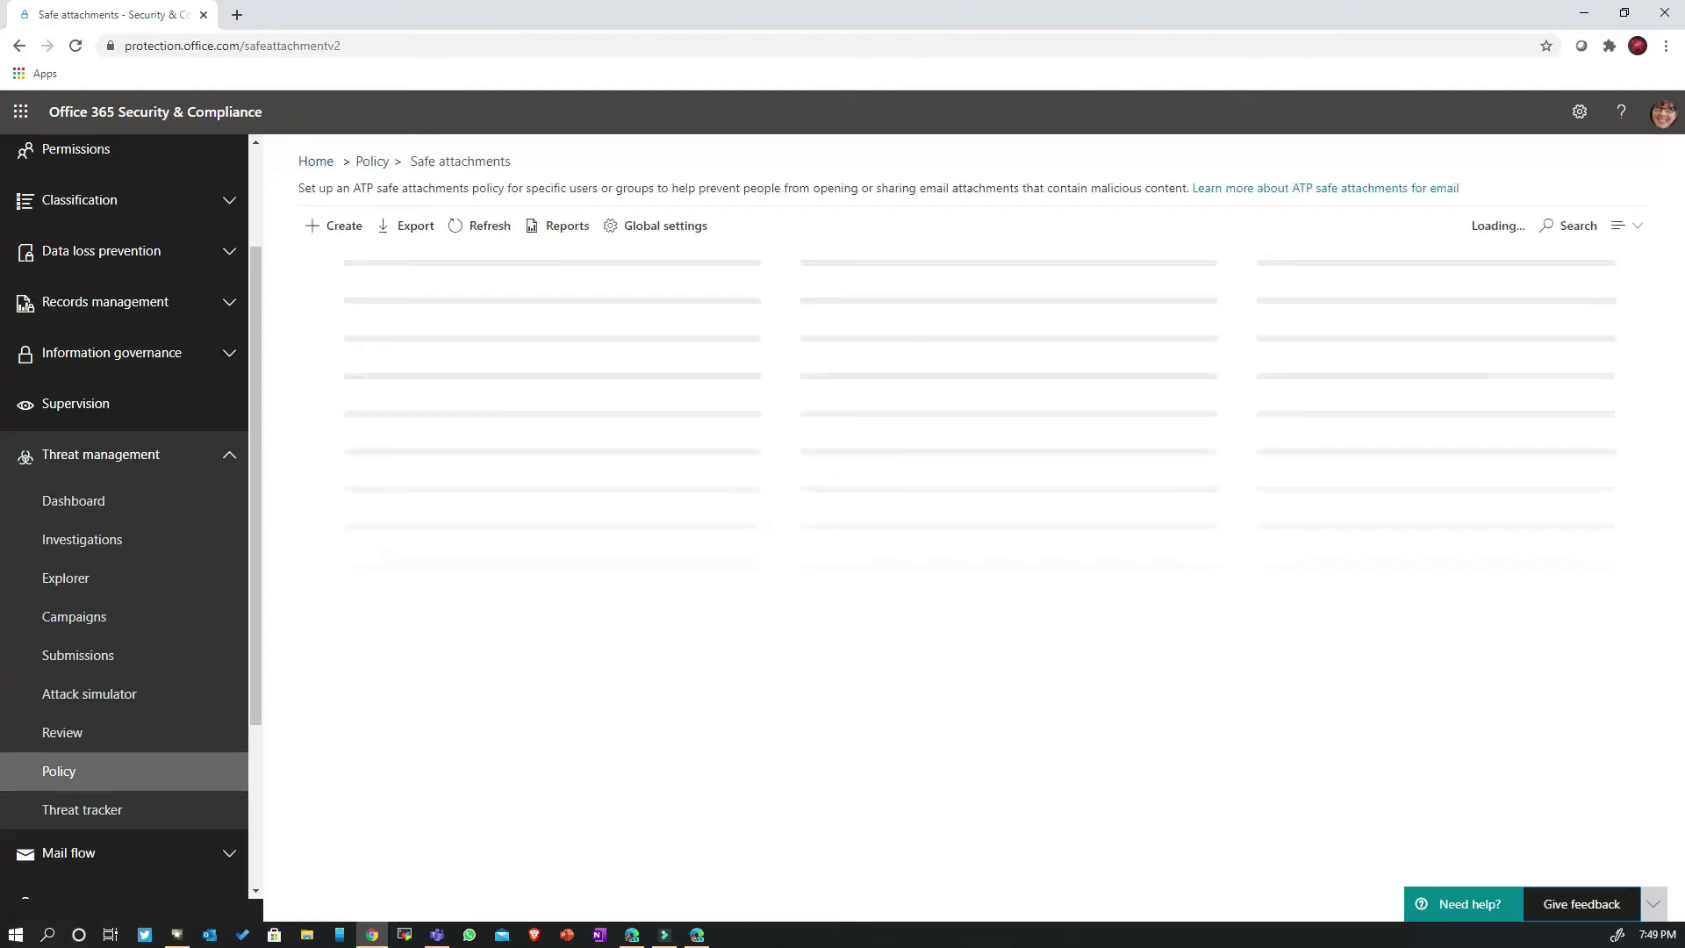
left_click(415, 301)
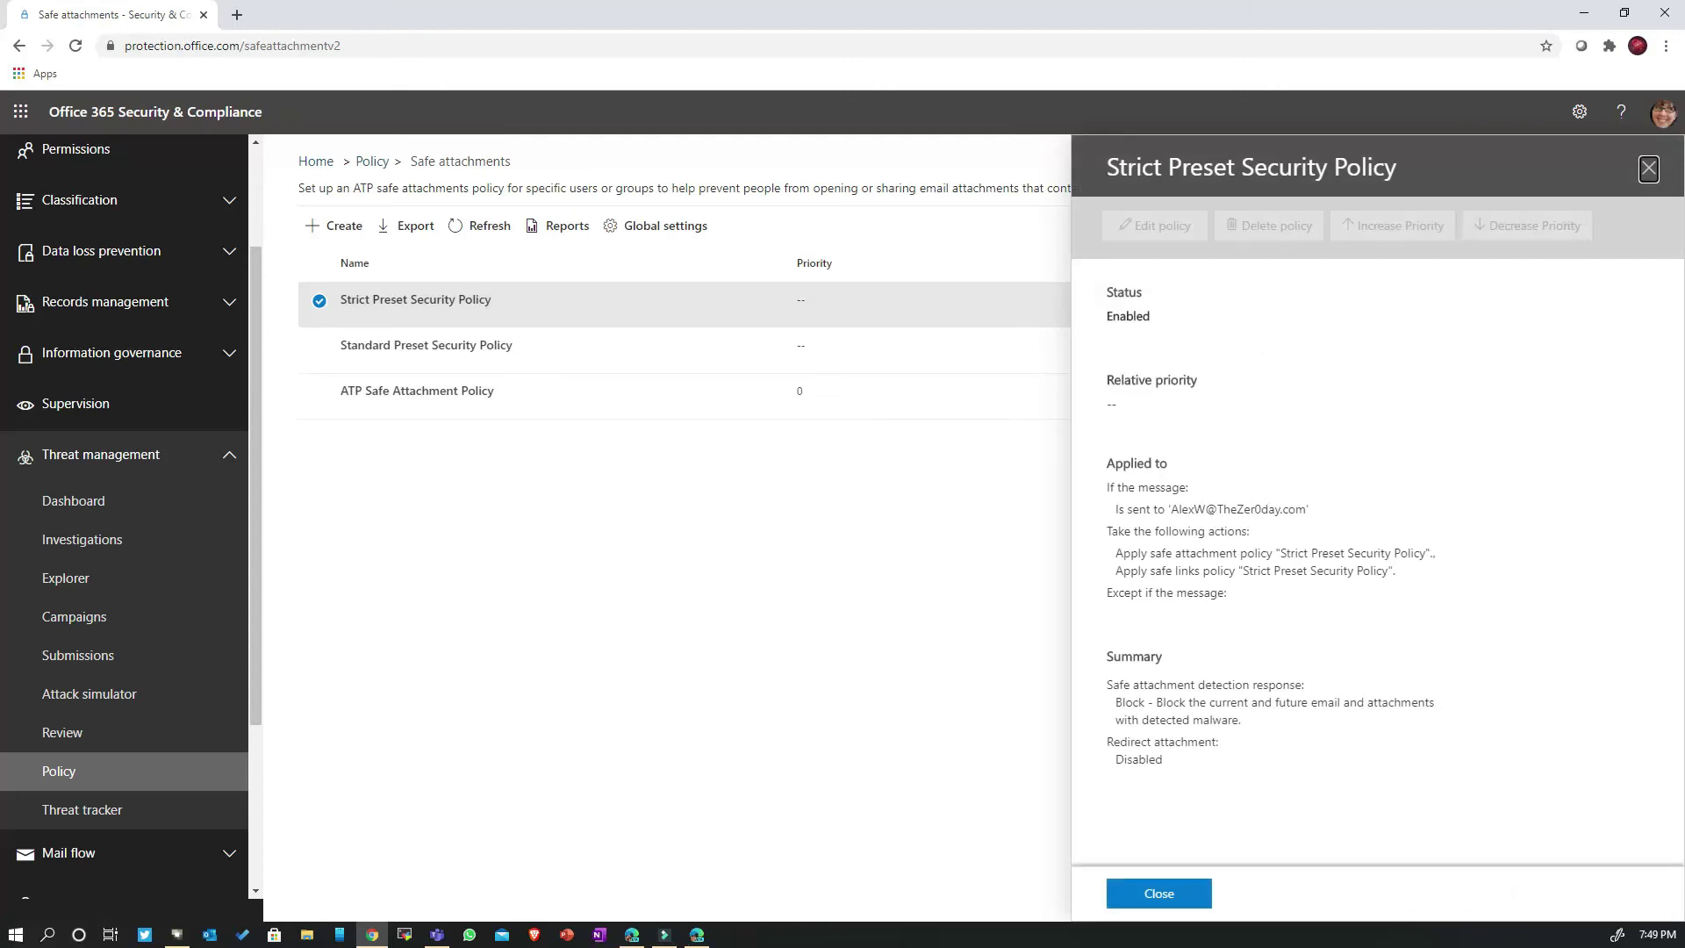
left_click_drag(1152, 702, 1435, 703)
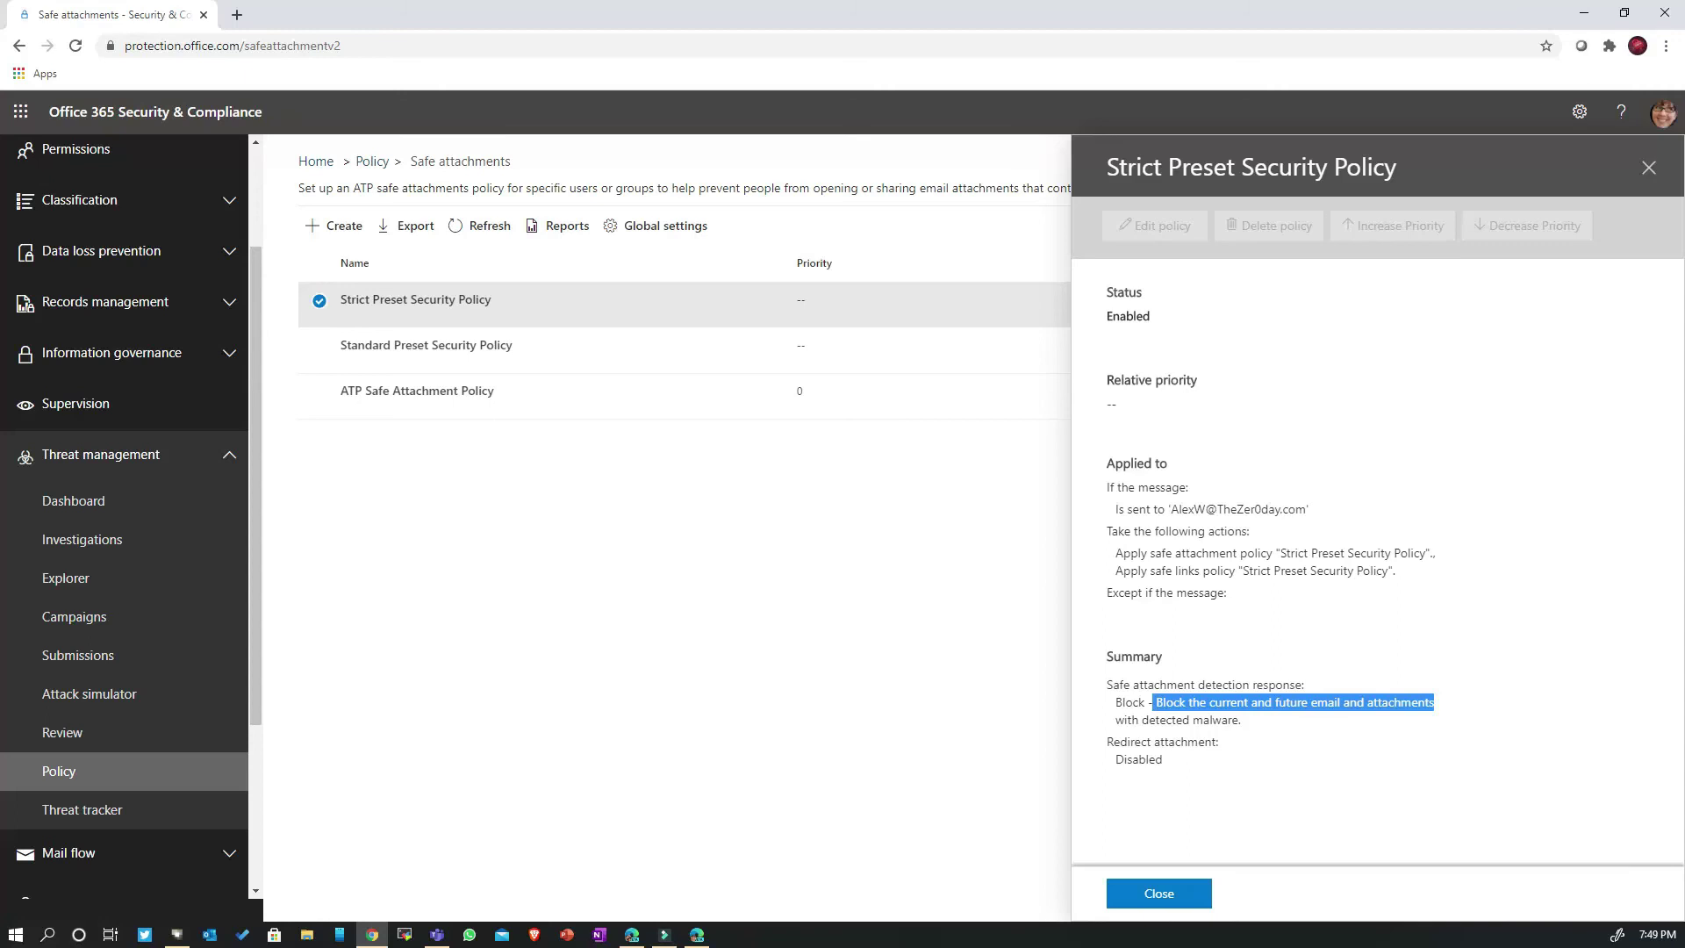
double_click(1139, 760)
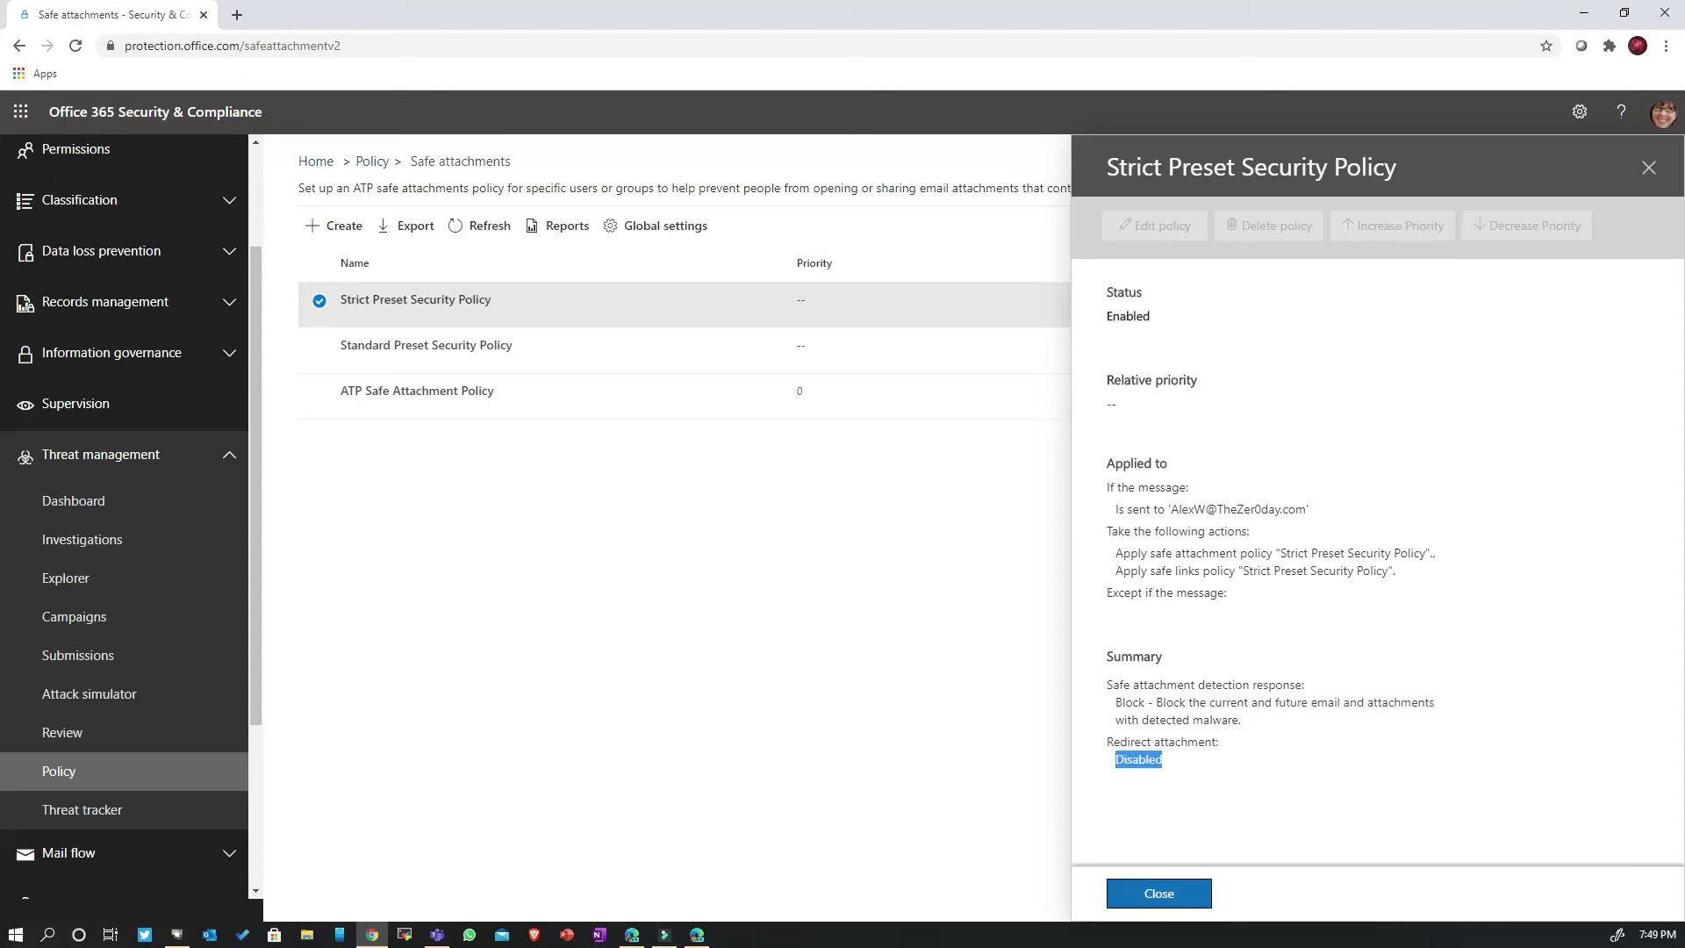
left_click(1159, 893)
Open the Strict Preset Security Policy under ATP Safe Links and show its settings summary.
left_click(79, 770)
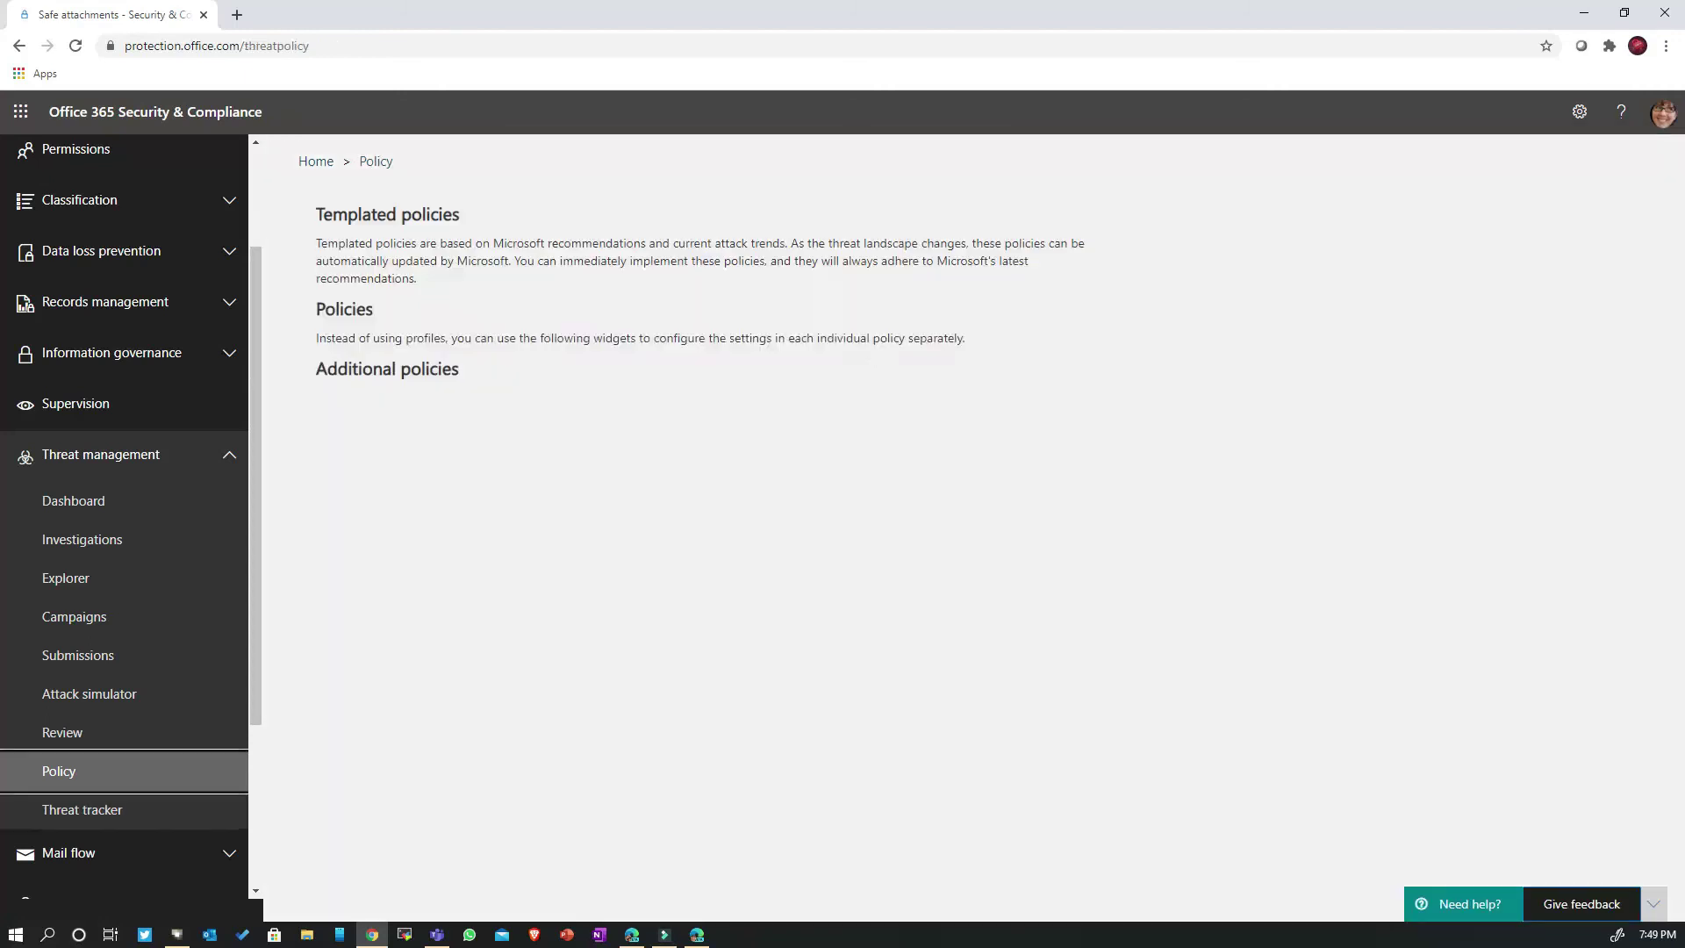
left_click(992, 693)
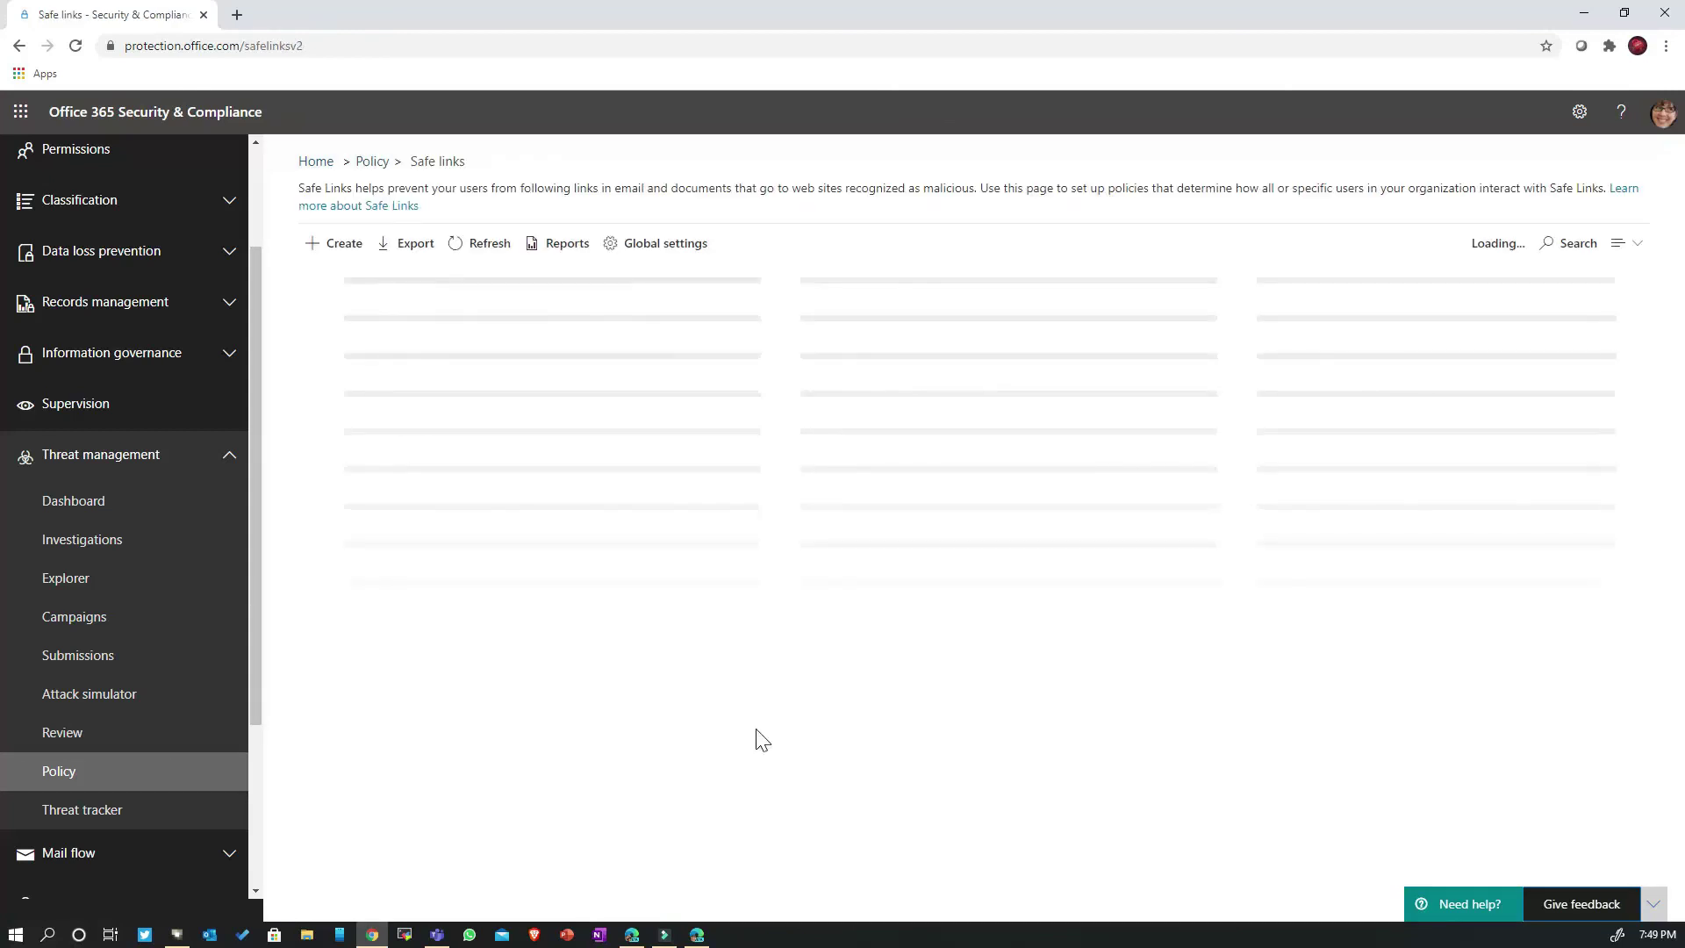
left_click(794, 319)
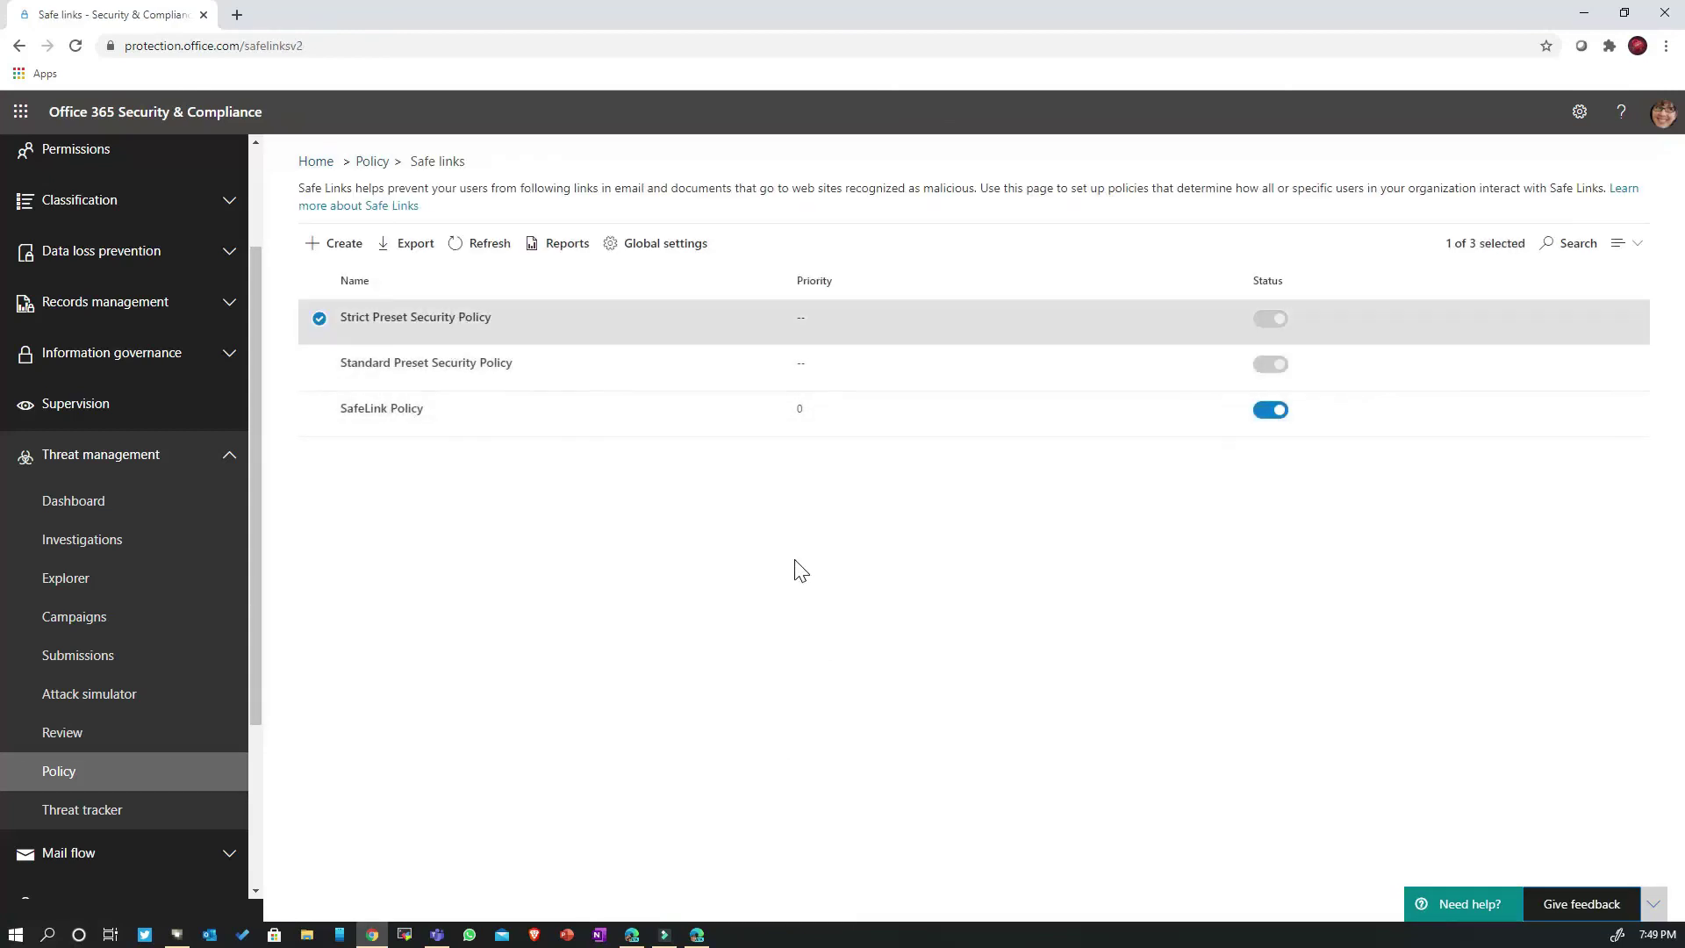
scroll(1394, 562, "down", 1)
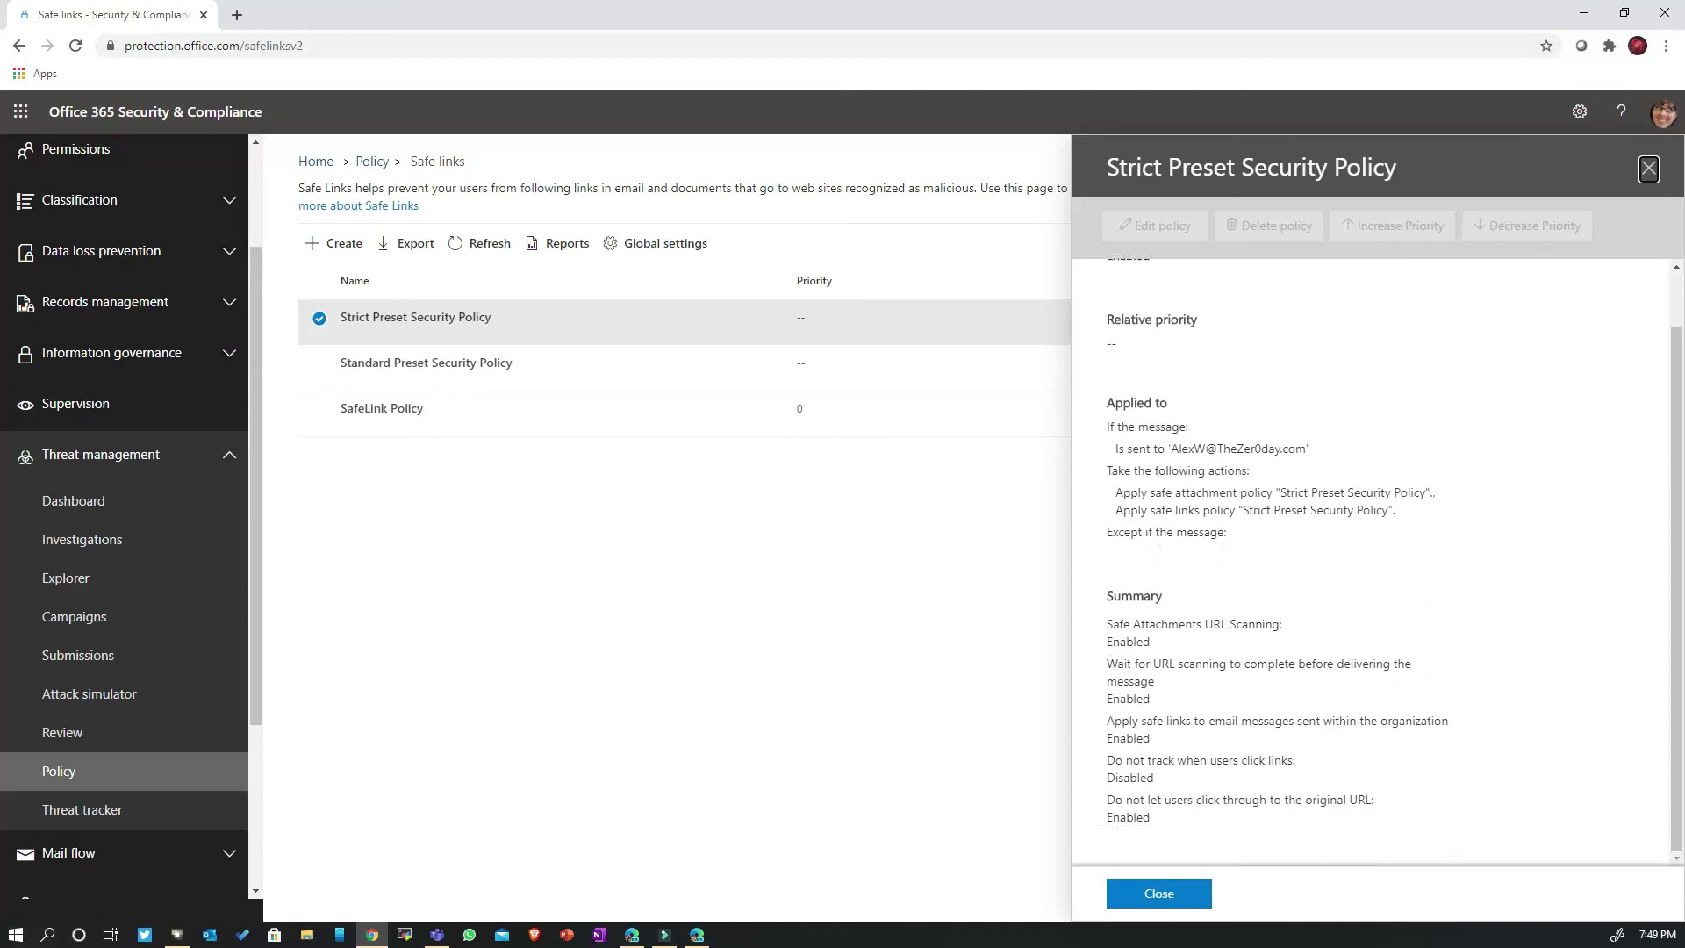
Review the strict Safe Links policy's URL scanning, internal message, click tracking and click-through settings, and return to the threat policy overview.
double_click(1129, 642)
left_click_drag(1107, 700, 1151, 699)
left_click_drag(1151, 739, 1107, 778)
left_click_drag(1152, 819, 1112, 817)
left_click(1141, 820)
left_click(1159, 893)
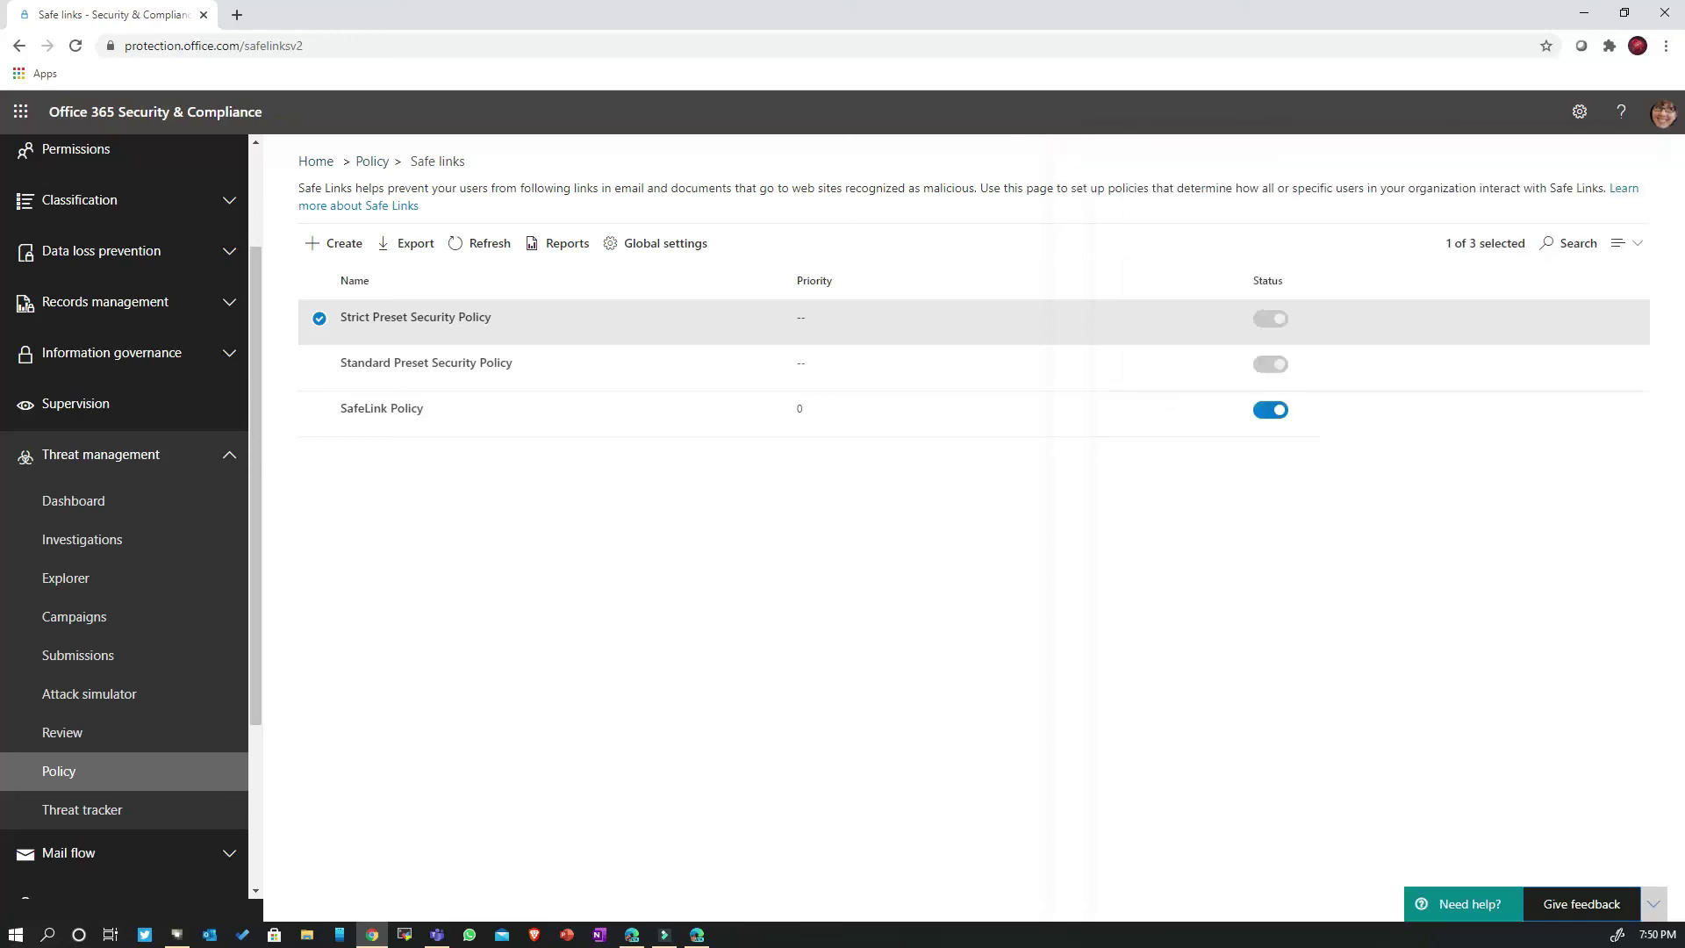
left_click(58, 770)
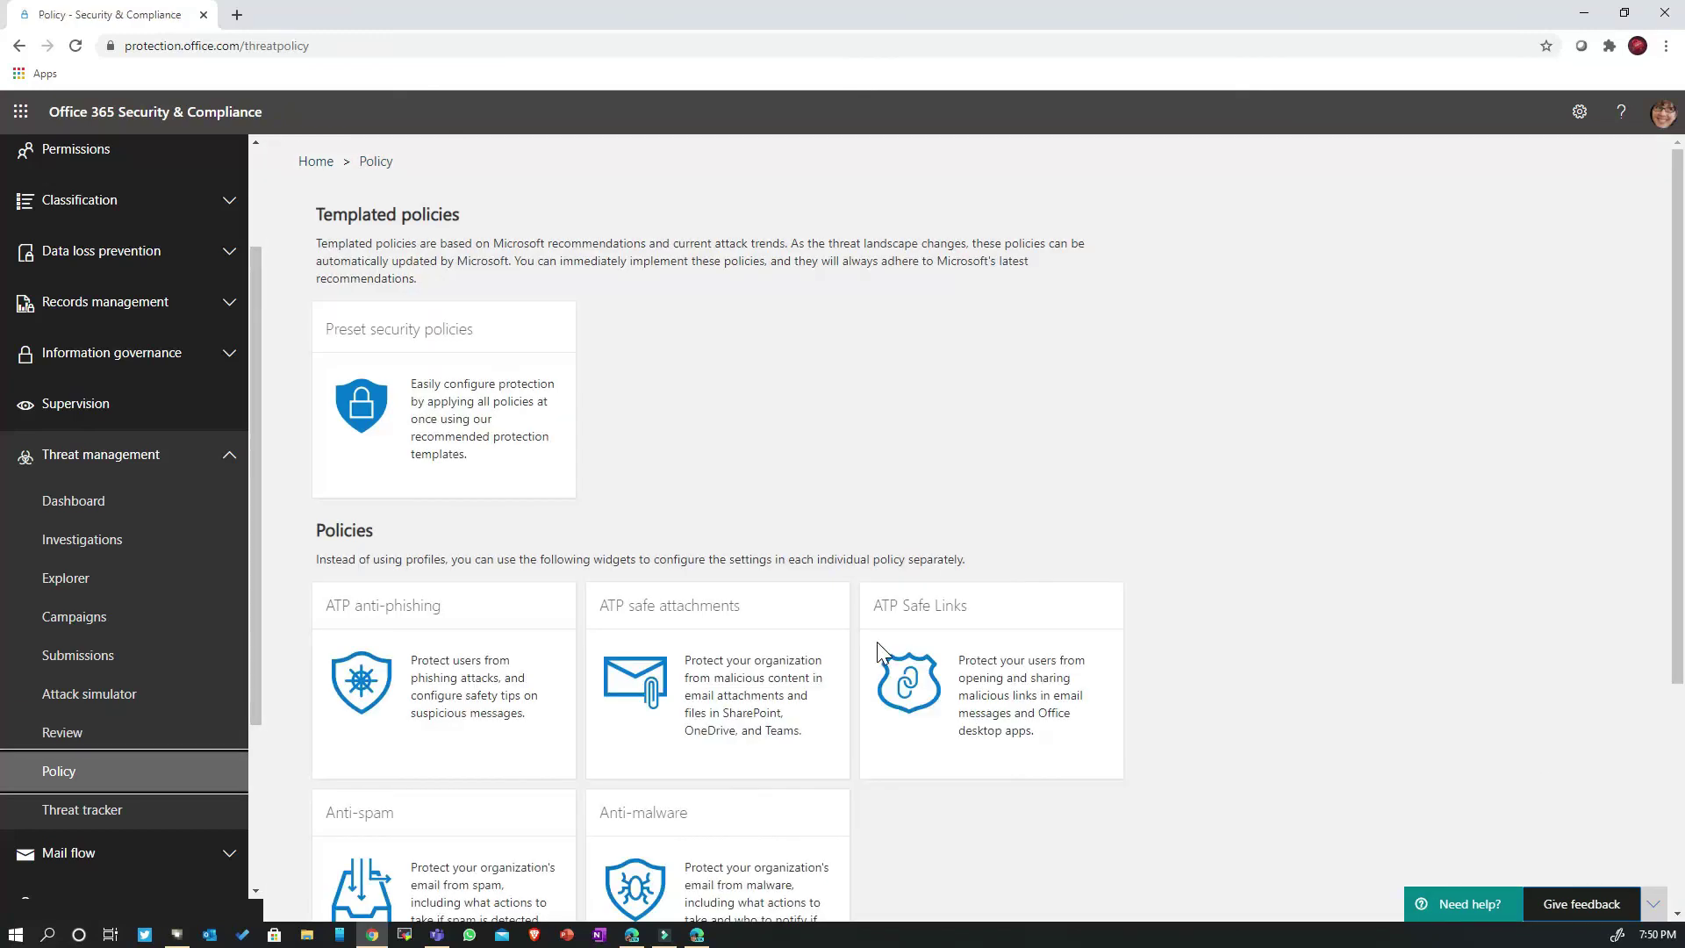